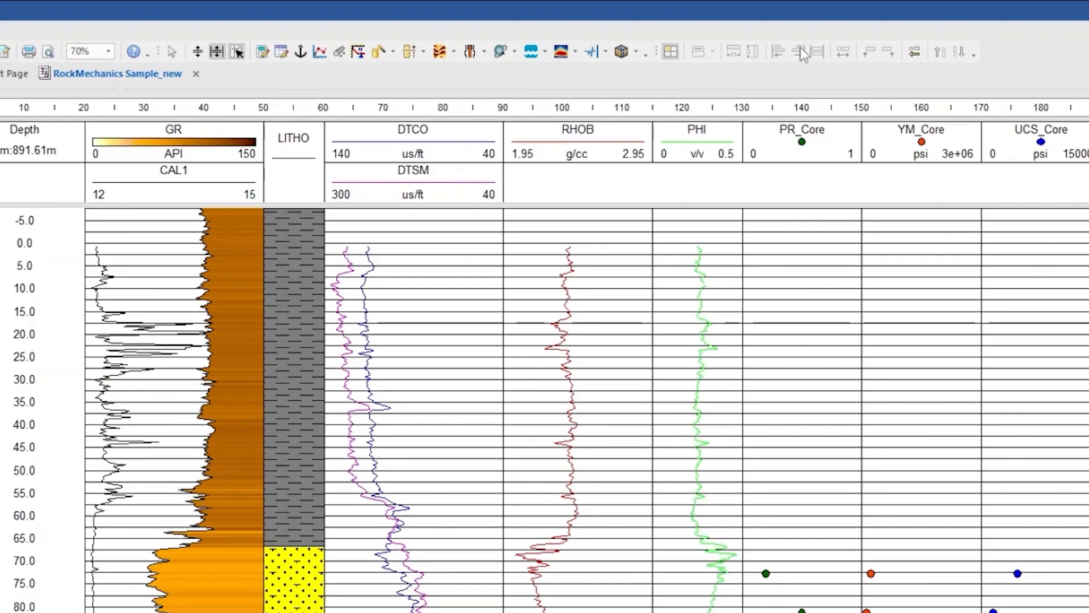
Start a new Geomechanics Workspace for the active document using the New Geomechanics Workspace template
click(623, 53)
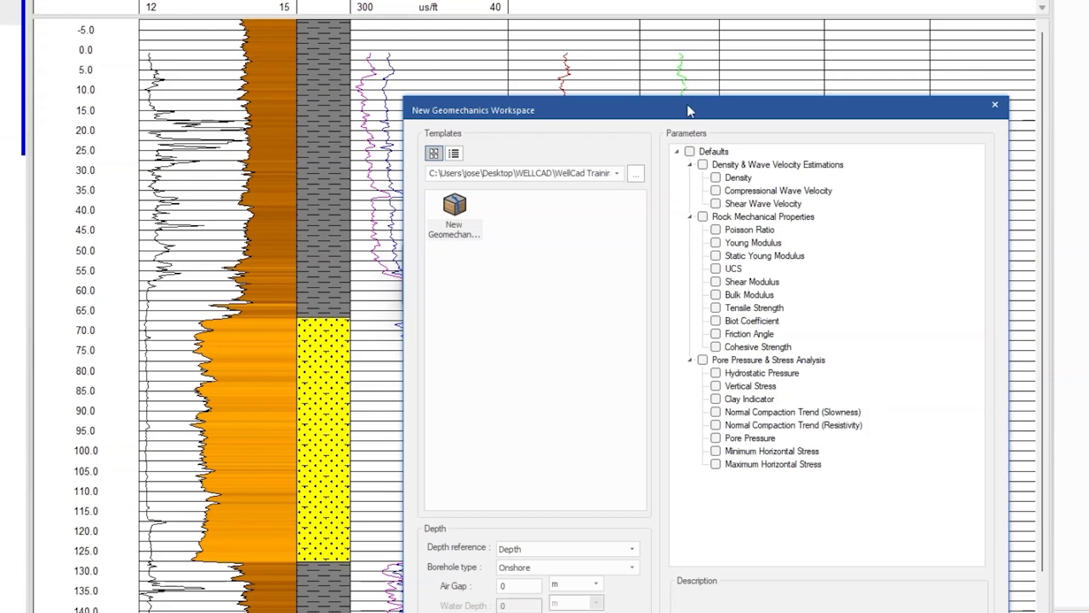
drag(690, 111, 554, 0)
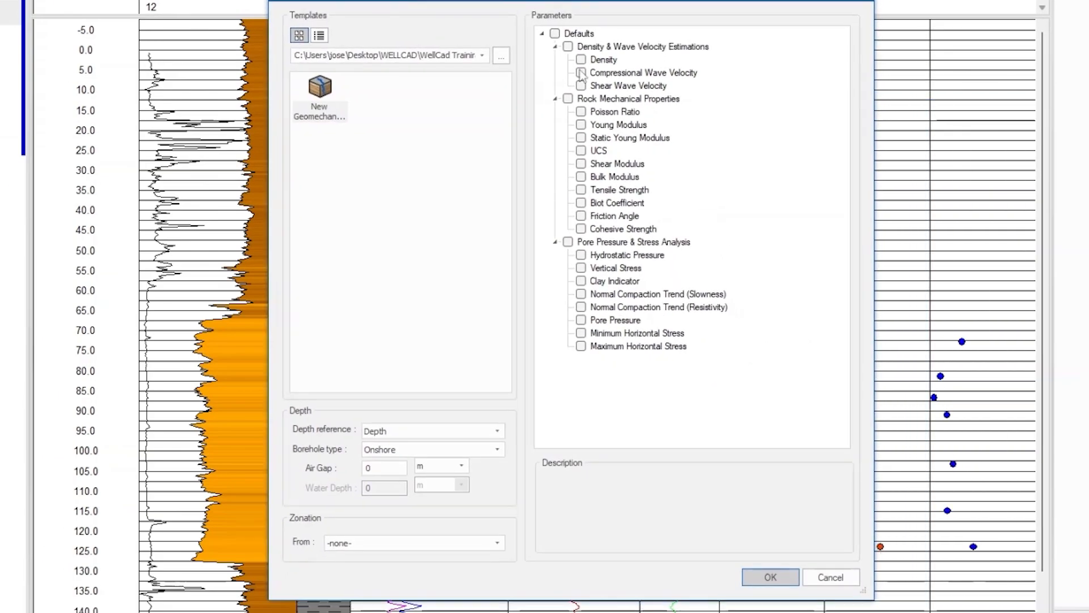
click(334, 97)
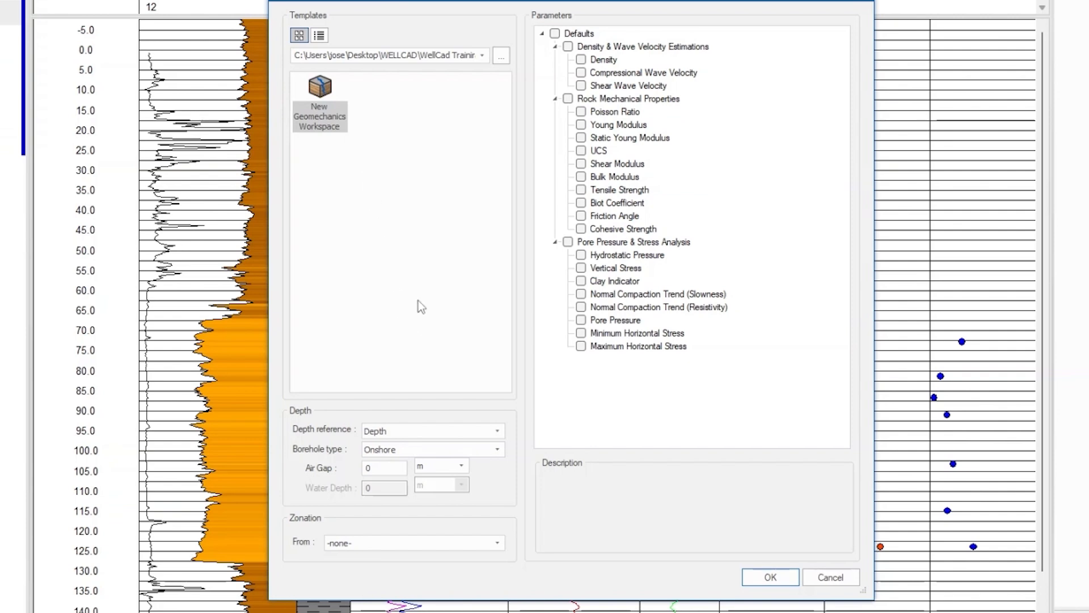
Set the depth reference to Depth and the borehole type to Onshore
click(498, 431)
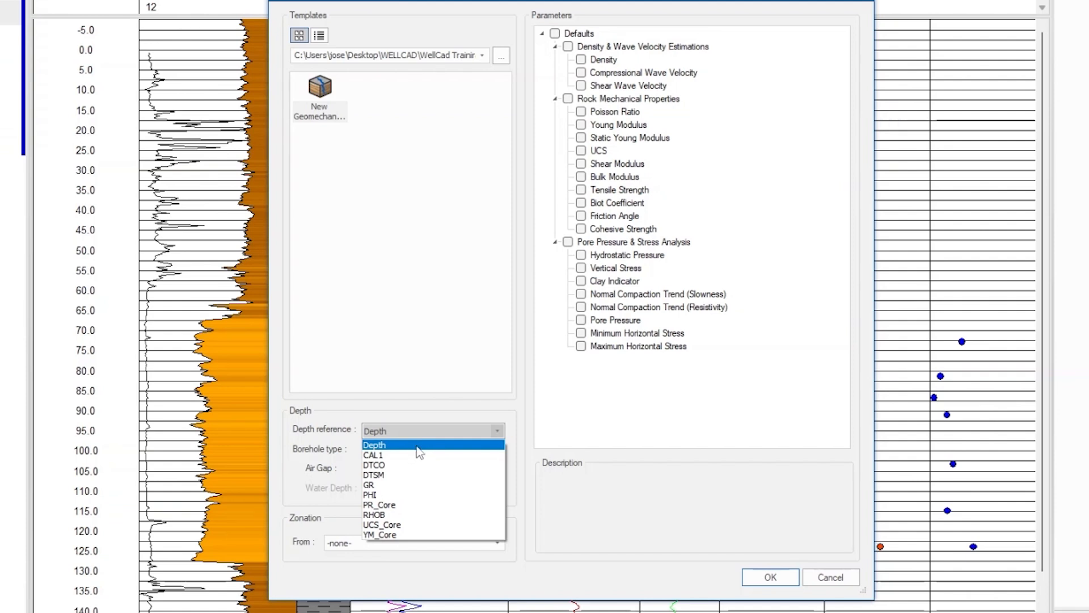
click(419, 445)
click(498, 450)
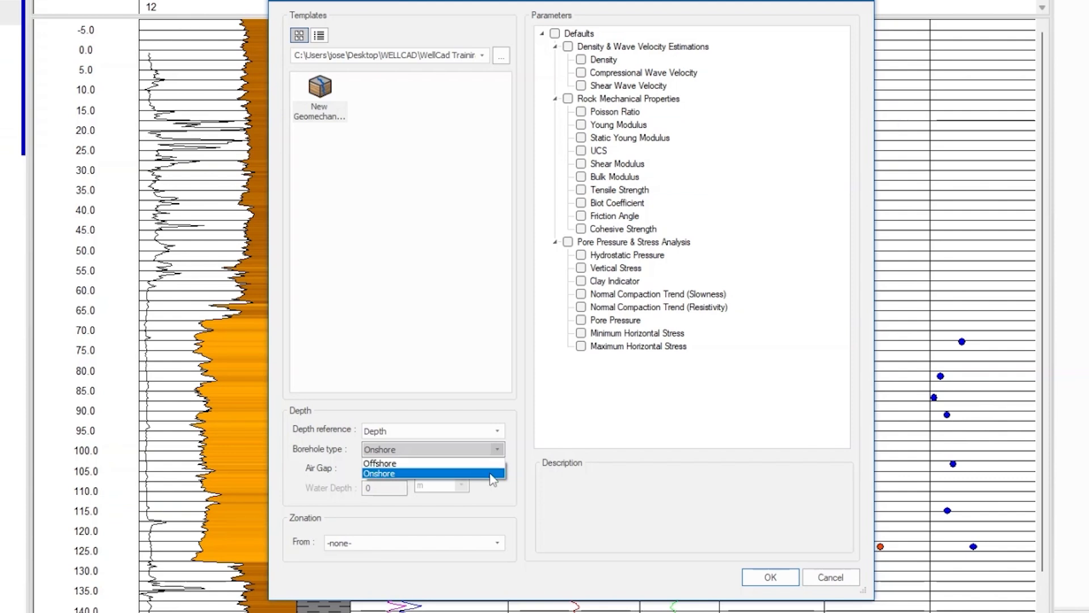
click(490, 475)
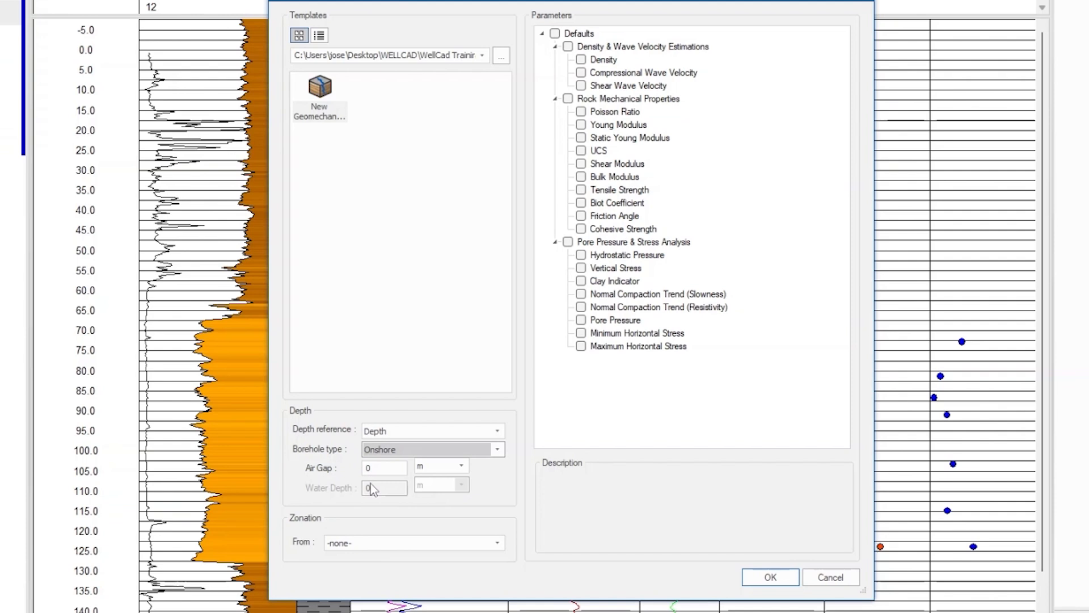
Enter an air gap of 22 m and choose -none- as the zonation source
click(392, 469)
text(22)
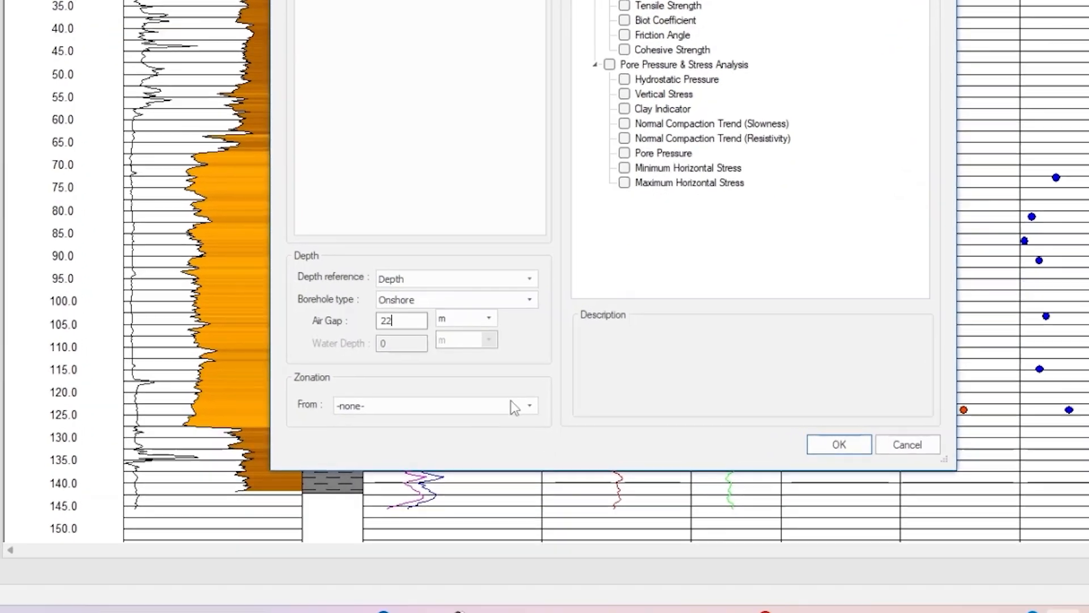
click(529, 405)
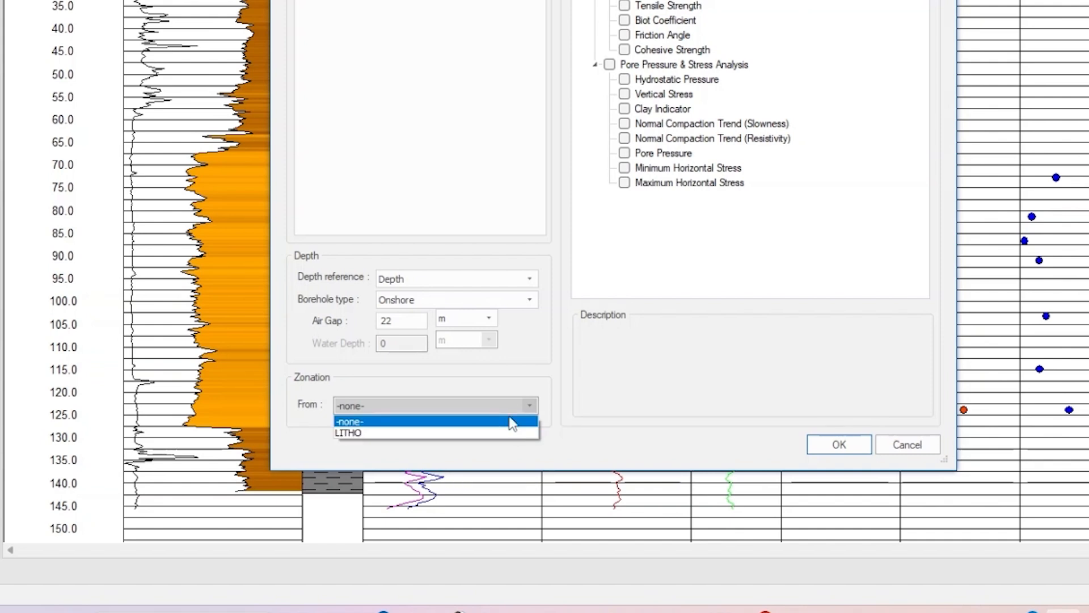
click(512, 421)
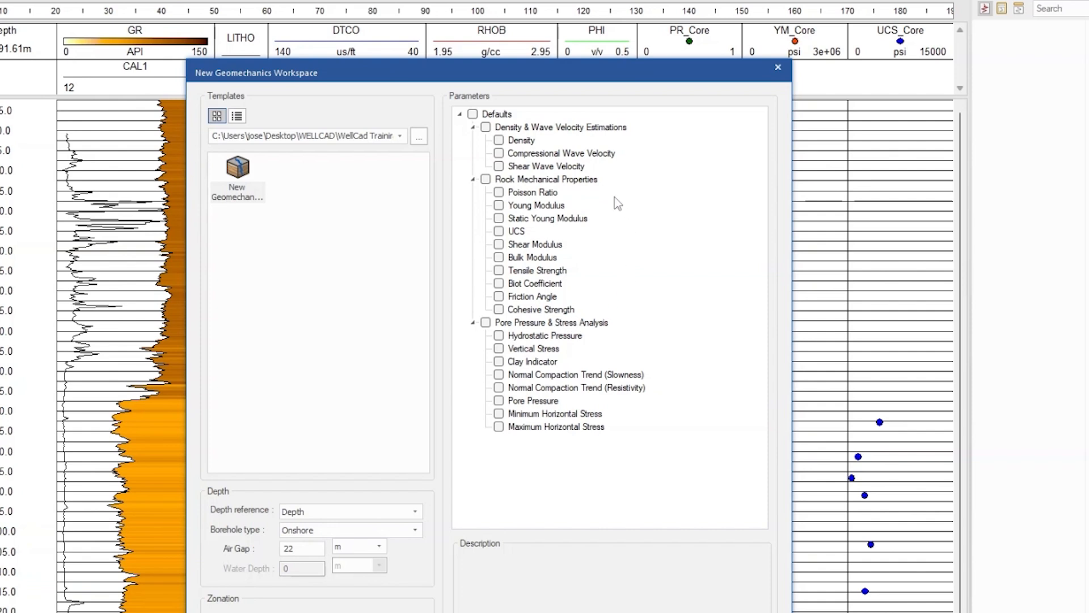
Tick Poisson Ratio, Young Modulus, Static Young Modulus and UCS under Rock Mechanical Properties
drag(578, 81, 410, 70)
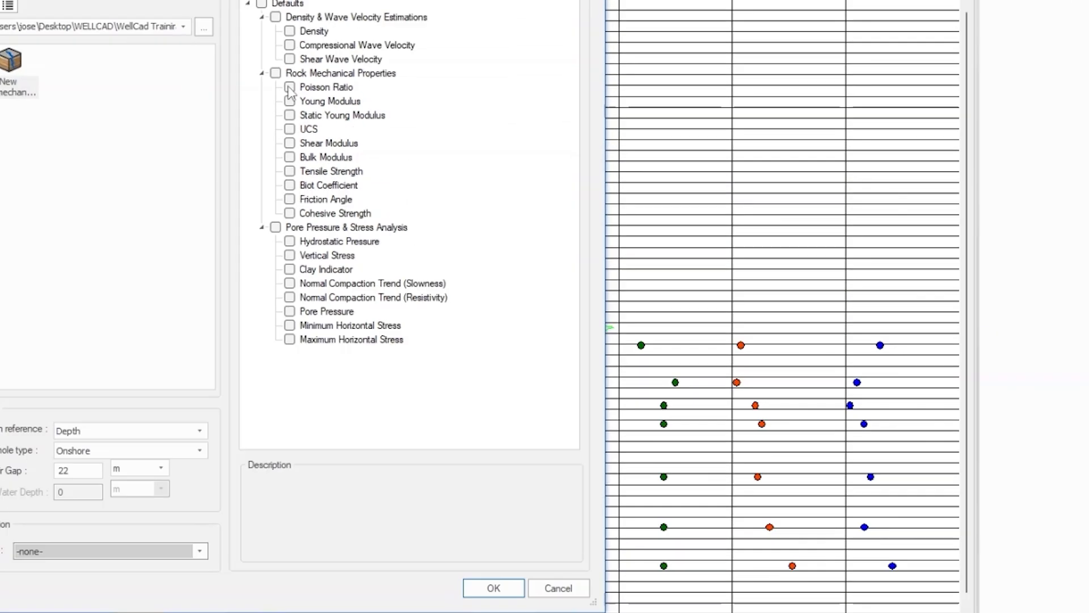
click(301, 0)
click(281, 192)
click(280, 207)
click(281, 222)
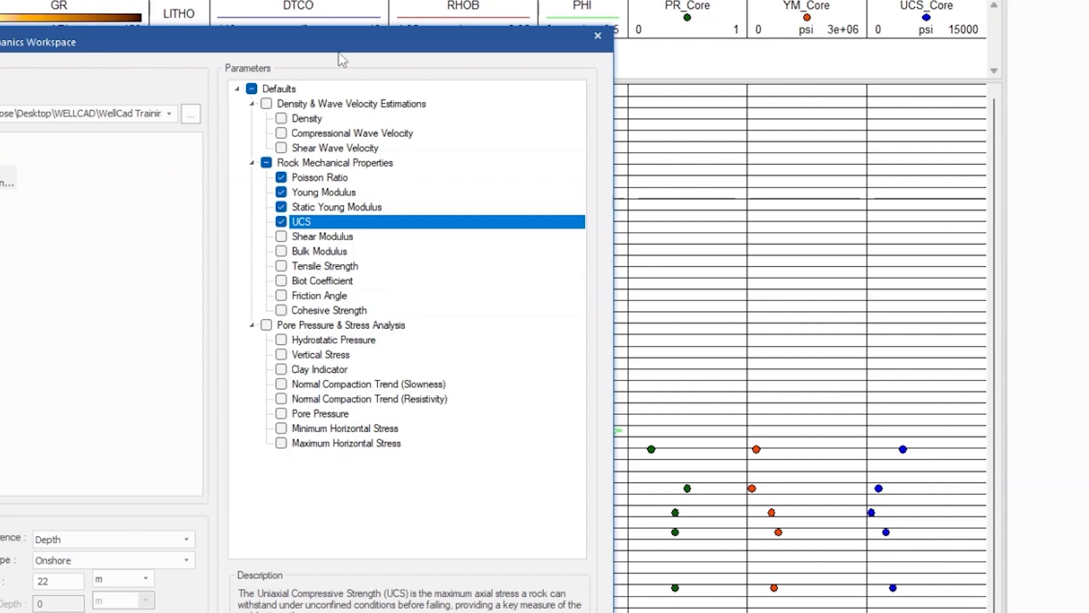
drag(335, 46, 338, 78)
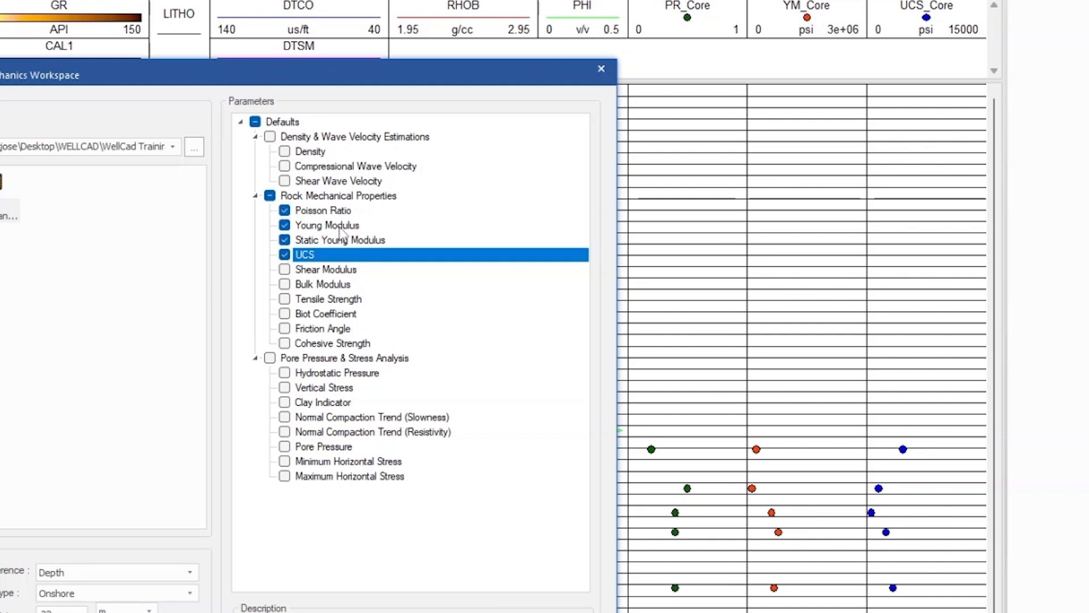
Untick UCS, Static Young Modulus and Young Modulus so only Poisson Ratio remains, and create the workspace
click(284, 254)
click(284, 240)
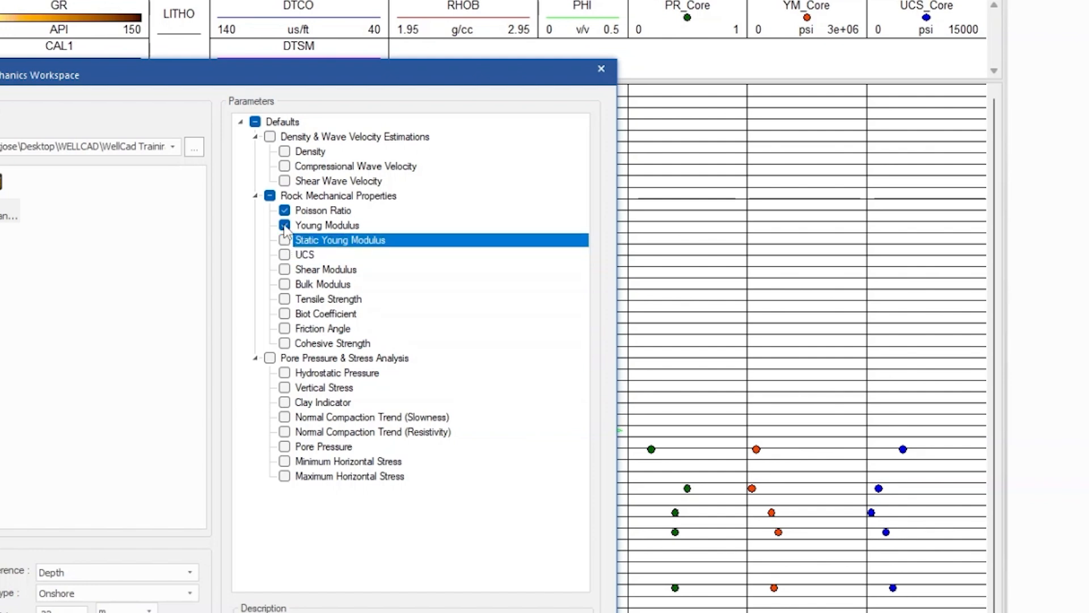
click(284, 226)
click(332, 212)
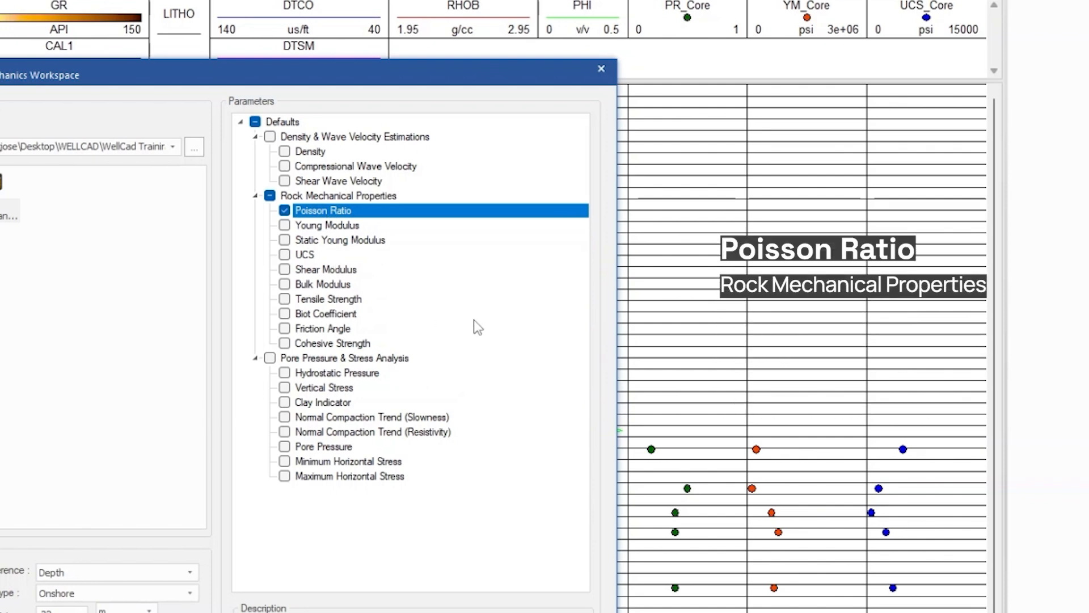
click(589, 426)
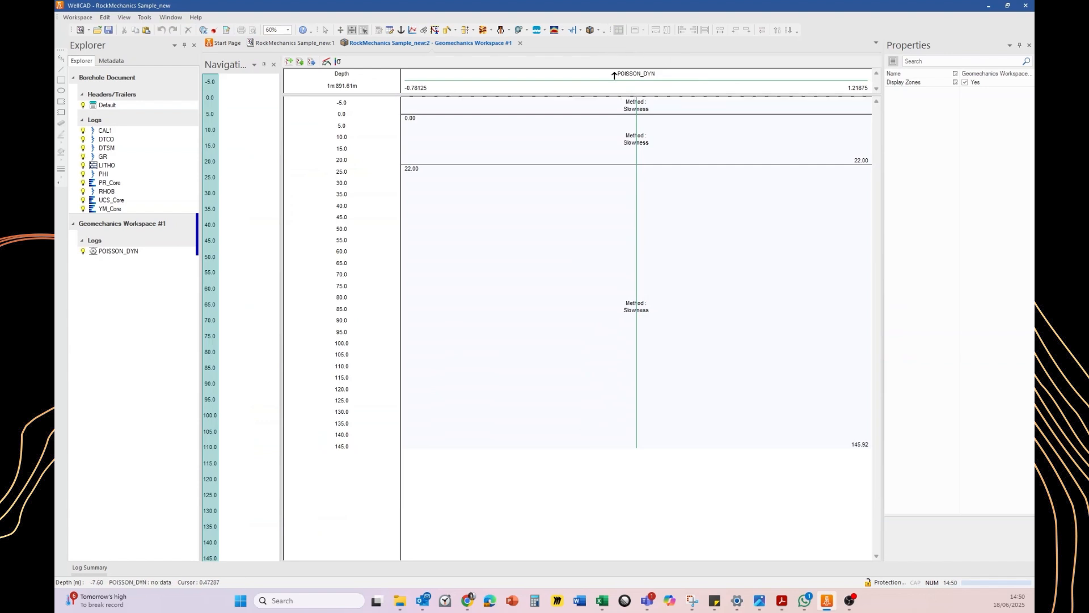
Select each depth zone of the POISSON_DYN log in turn to examine its method settings
click(462, 267)
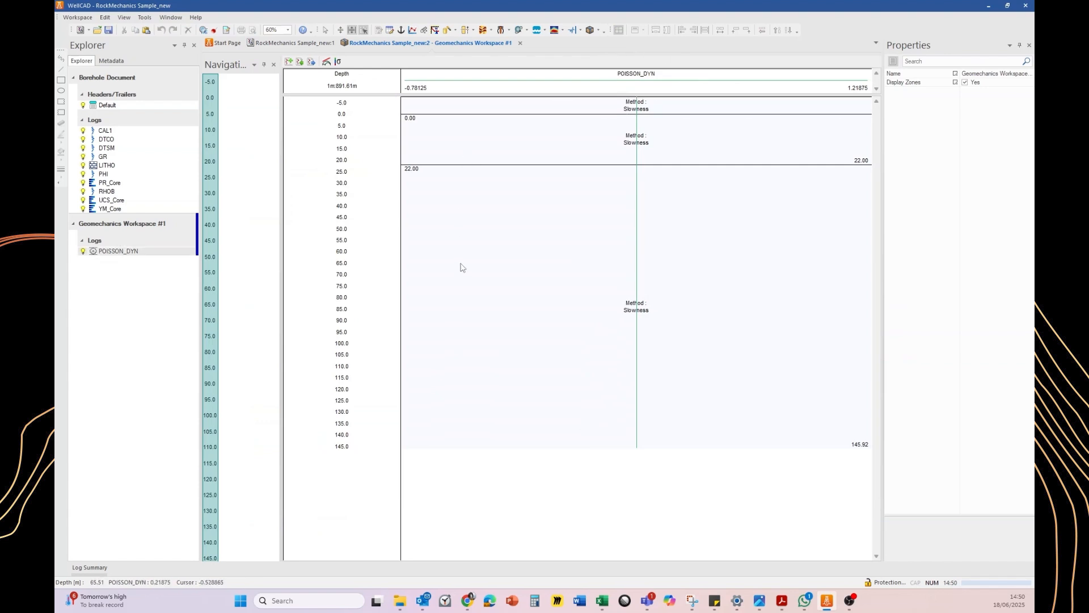
click(460, 139)
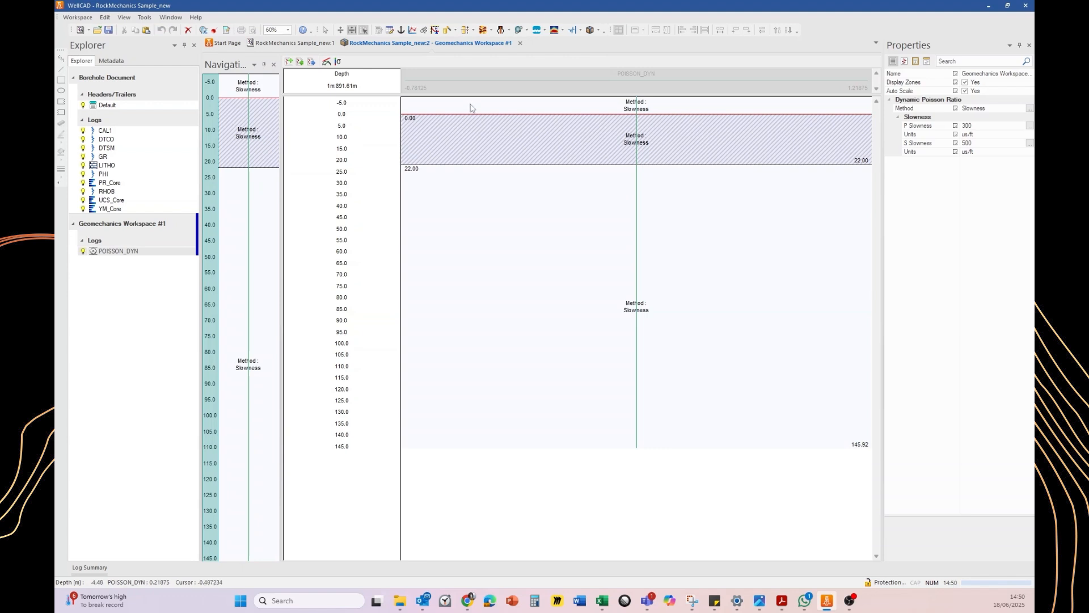
click(470, 114)
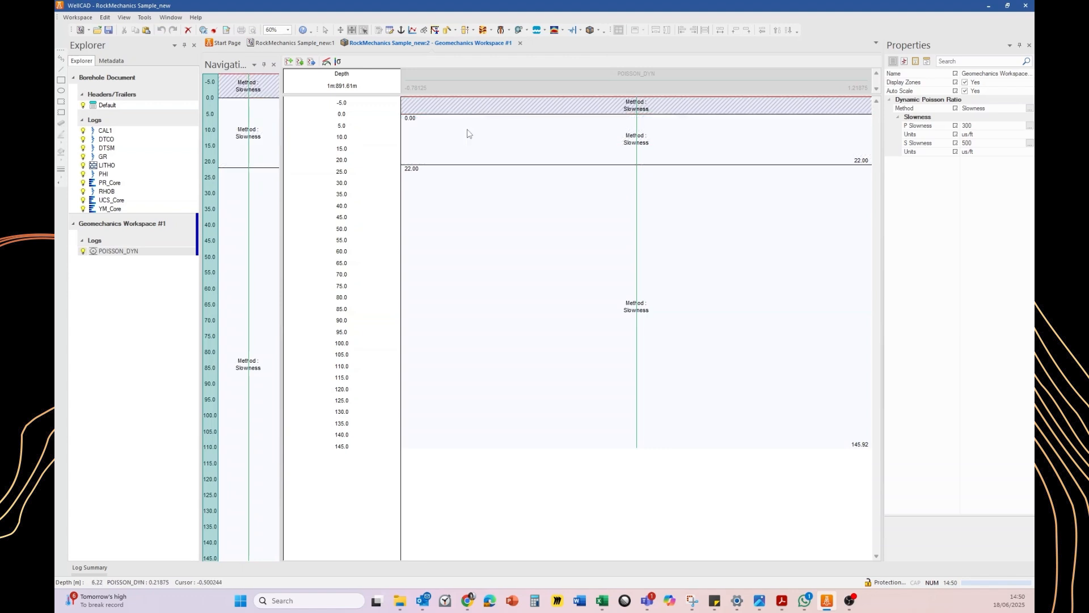
click(466, 134)
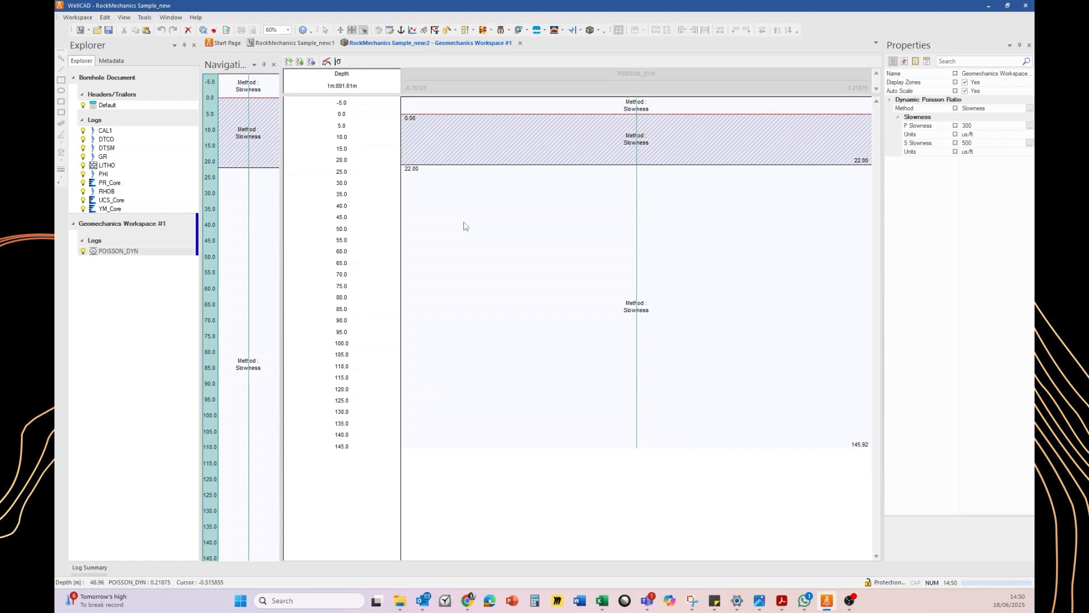
click(465, 229)
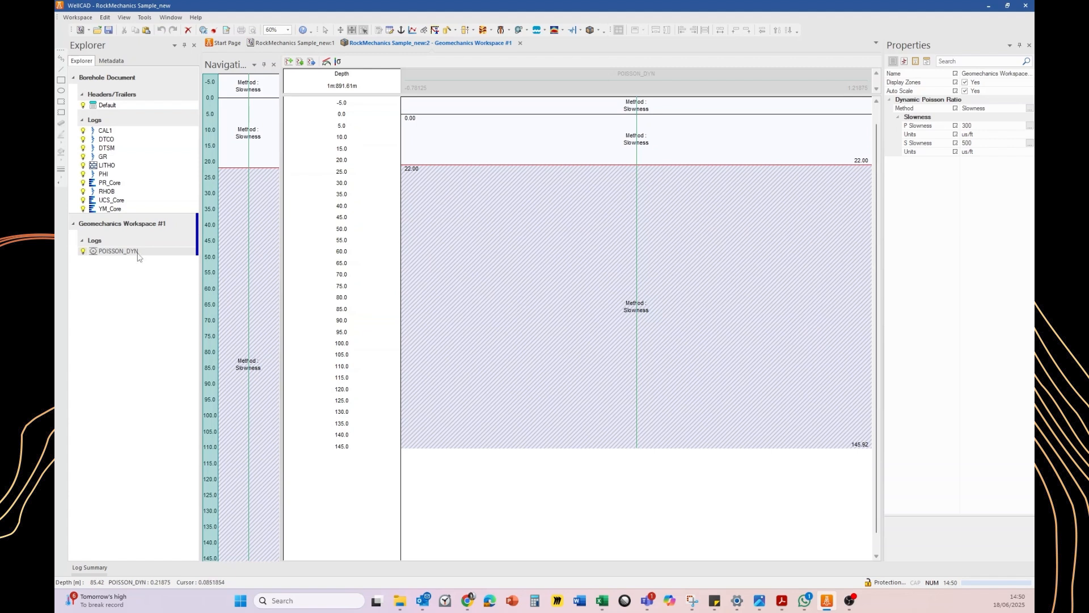
Copy the DTCO, DTSM, GR, LITHO, PHI and RHOB logs into the Geomechanics Workspace
scroll(138, 255, up, 2)
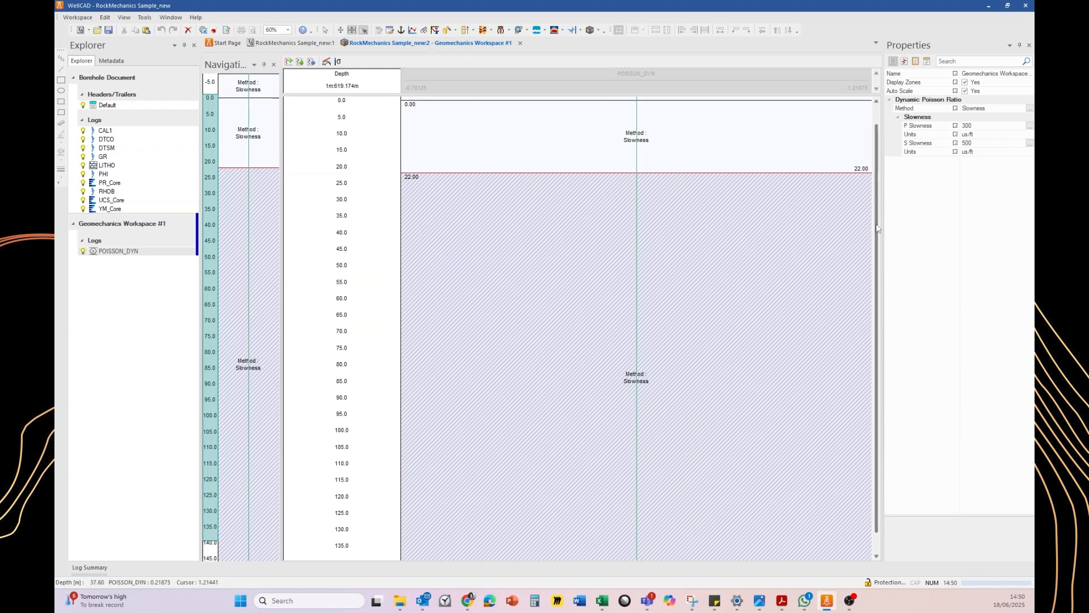
drag(876, 248, 876, 268)
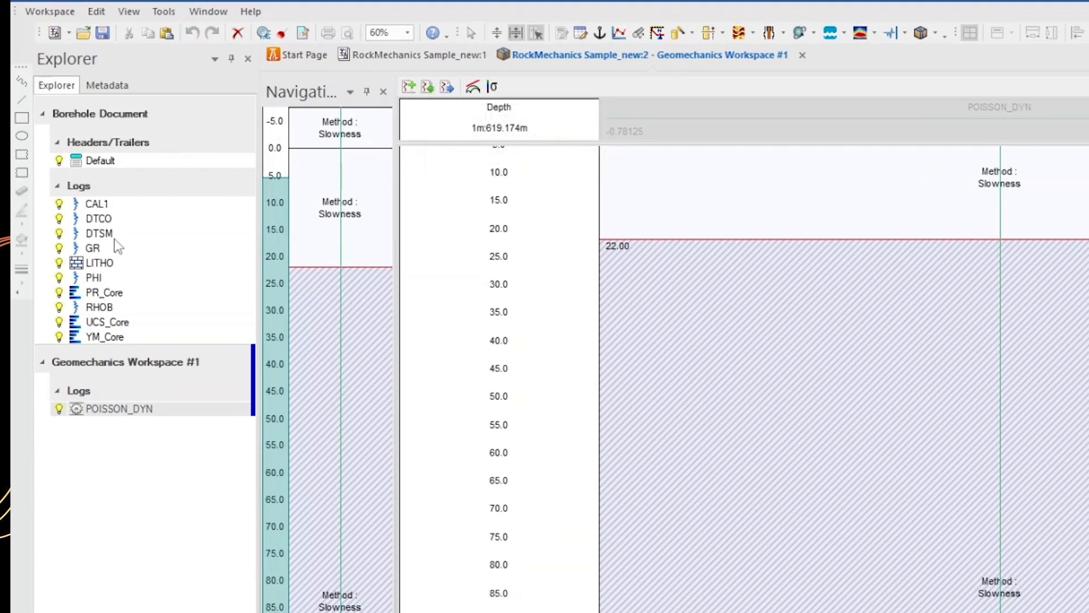
click(107, 220)
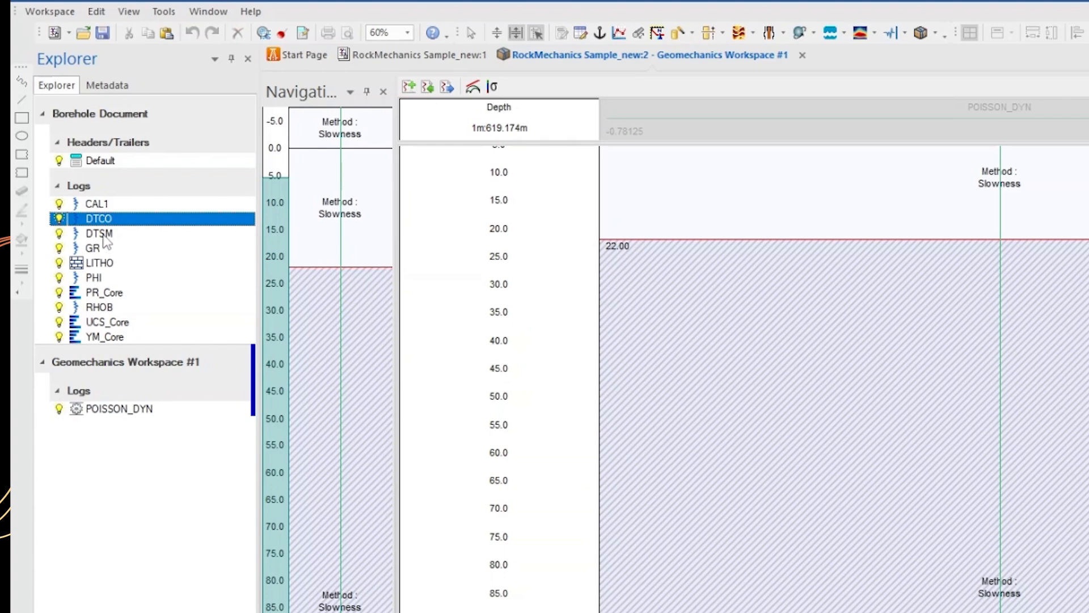
ctrl+click(104, 234)
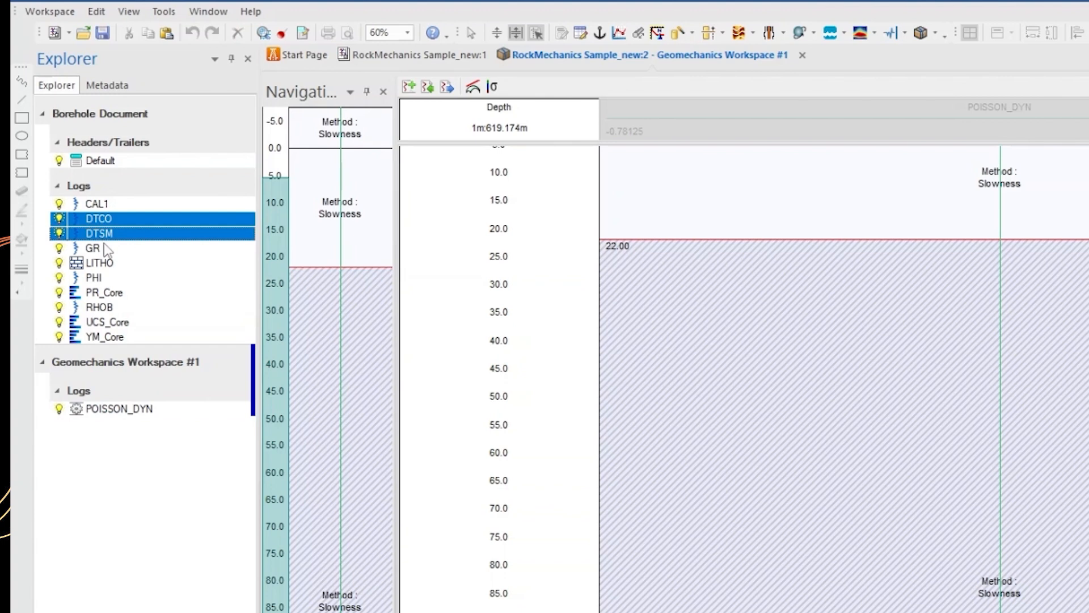
ctrl+click(97, 279)
ctrl+click(103, 308)
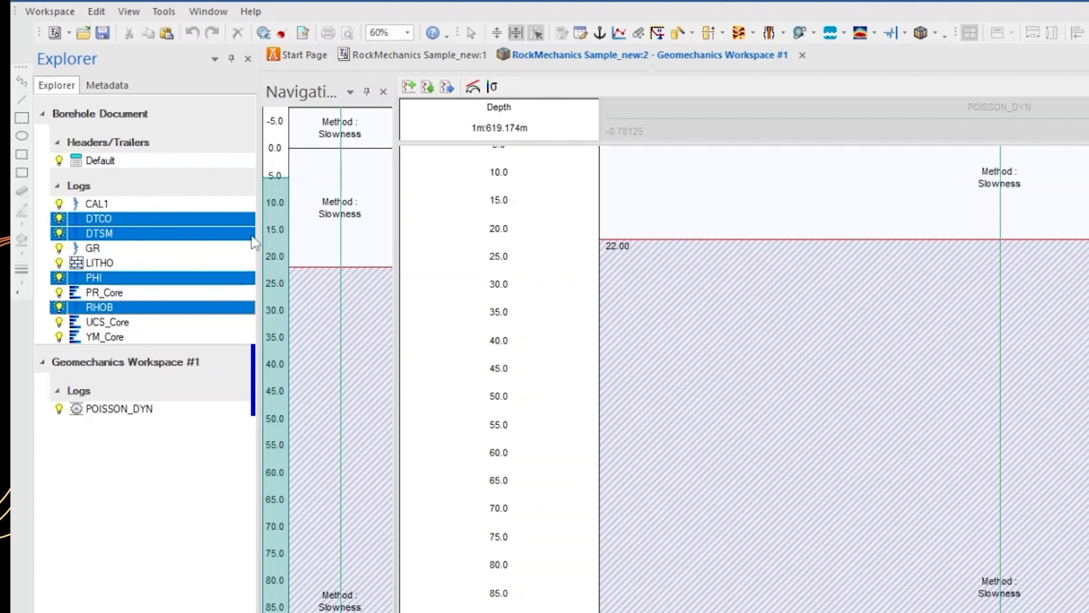
ctrl+click(102, 250)
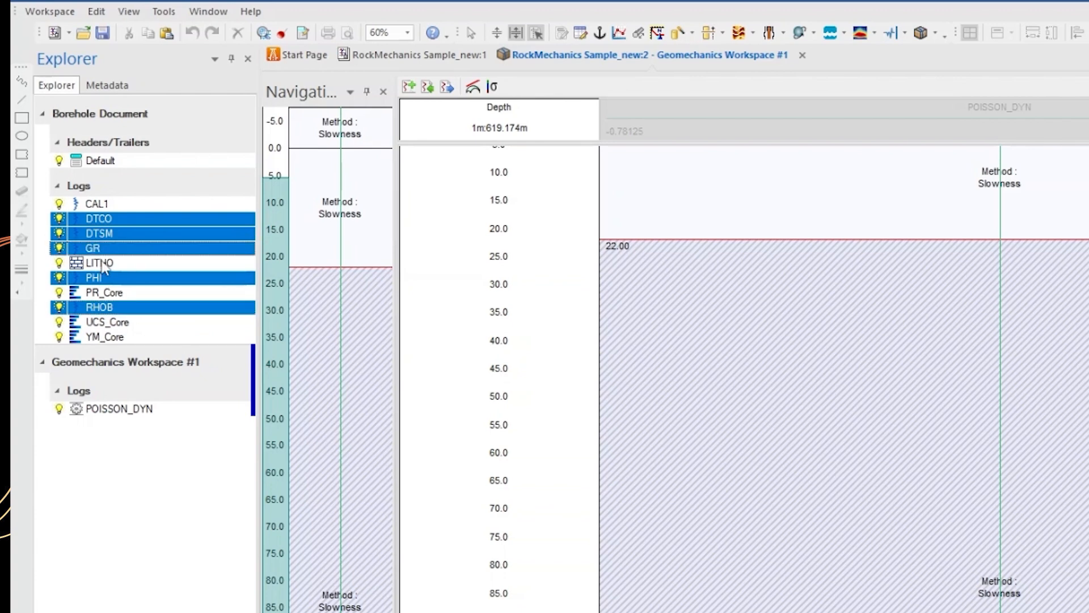
ctrl+click(102, 264)
drag(100, 221, 156, 418)
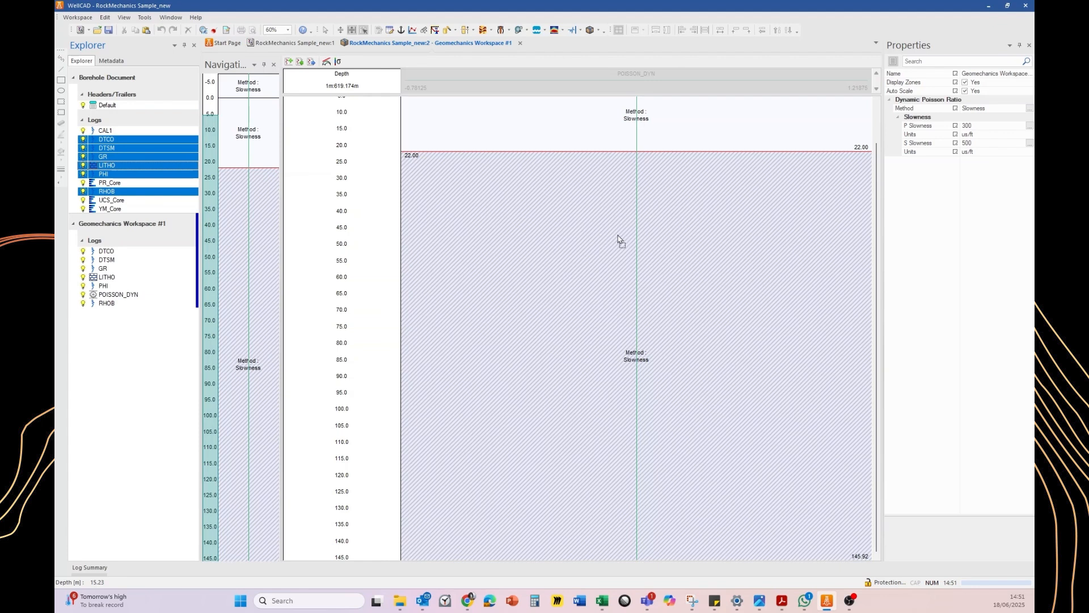
Move the POISSON_DYN track to the right of the other logs
drag(619, 237, 620, 226)
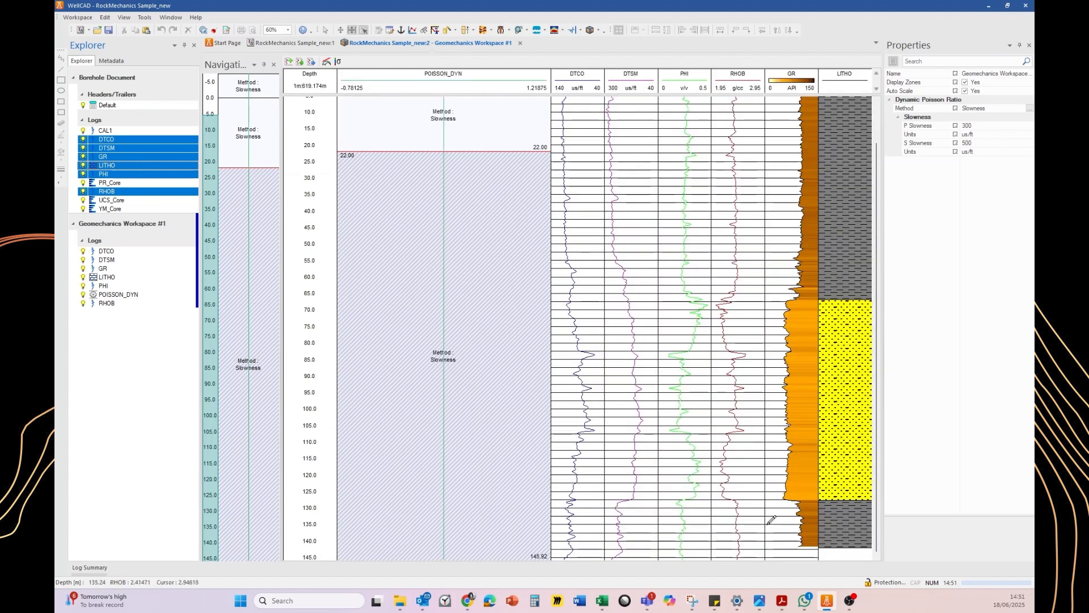
click(425, 93)
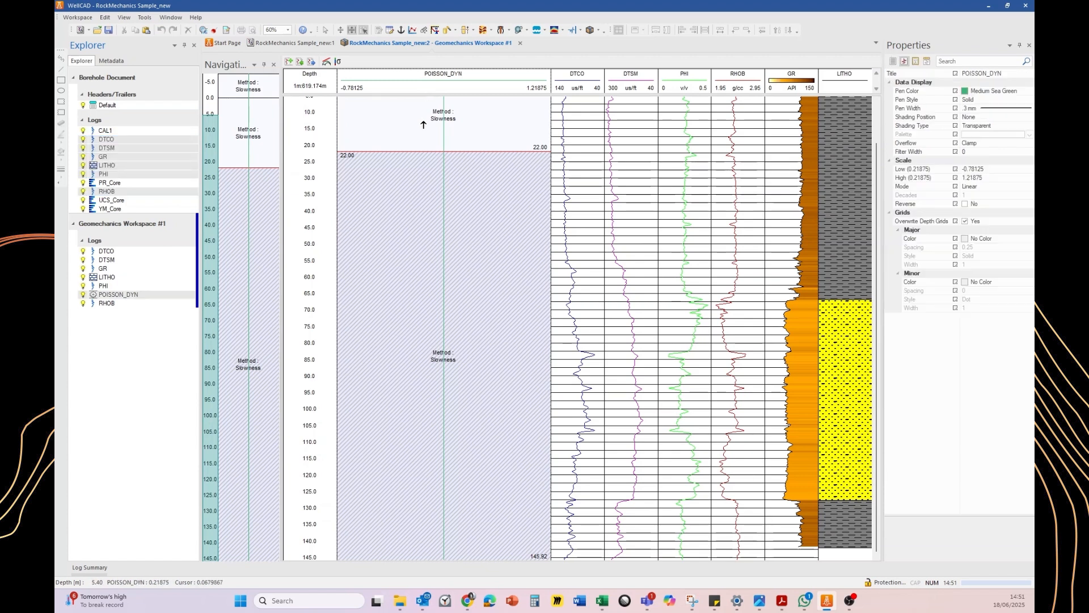
drag(586, 98, 876, 94)
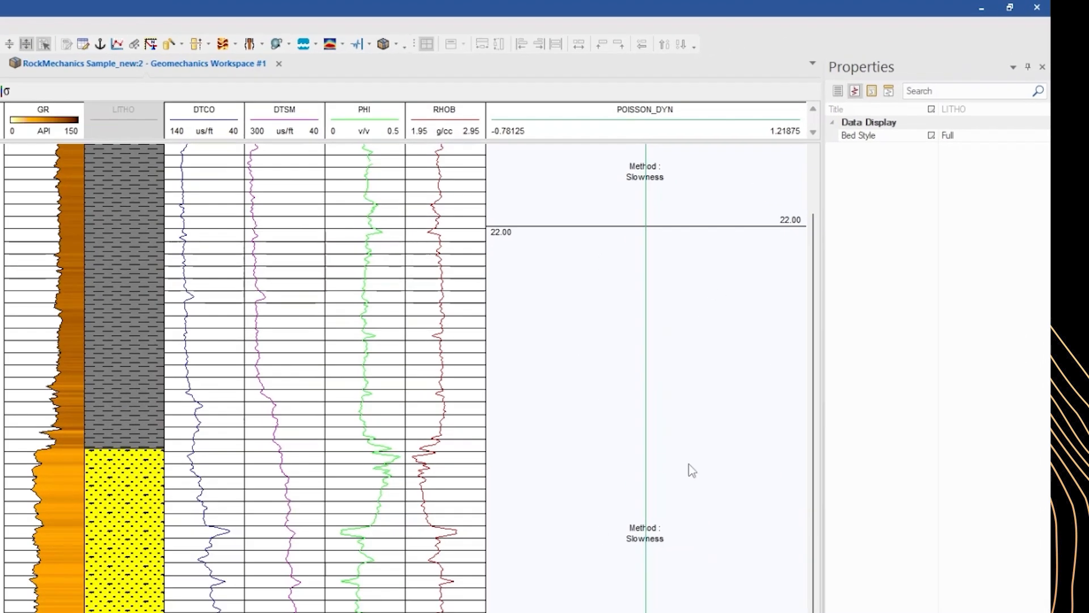
Open the Poisson Ratio method selection for the lower zone and confirm the Slowness method
click(623, 528)
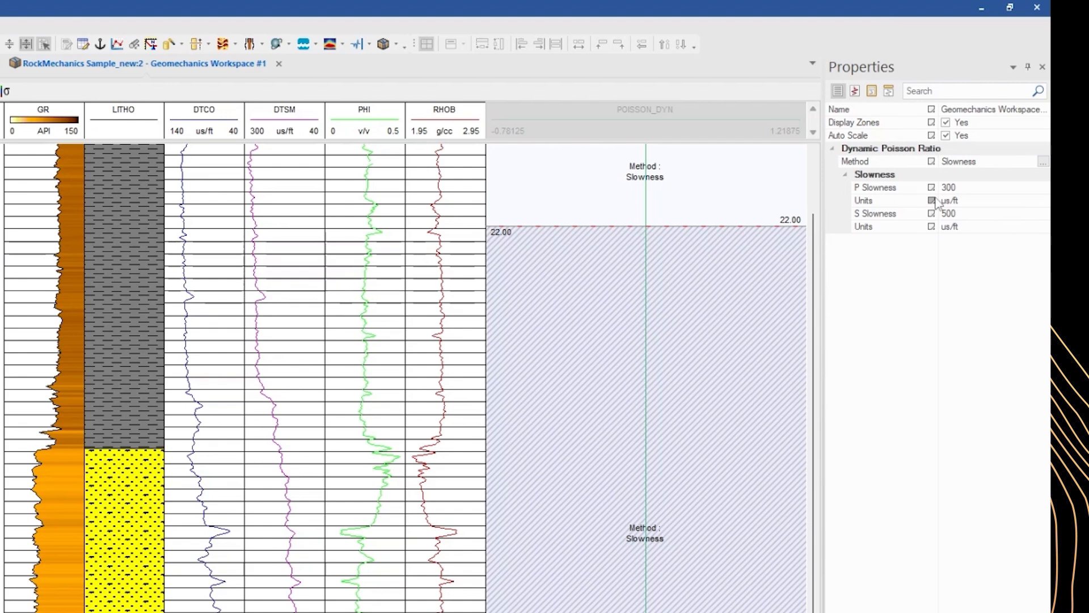
click(1043, 162)
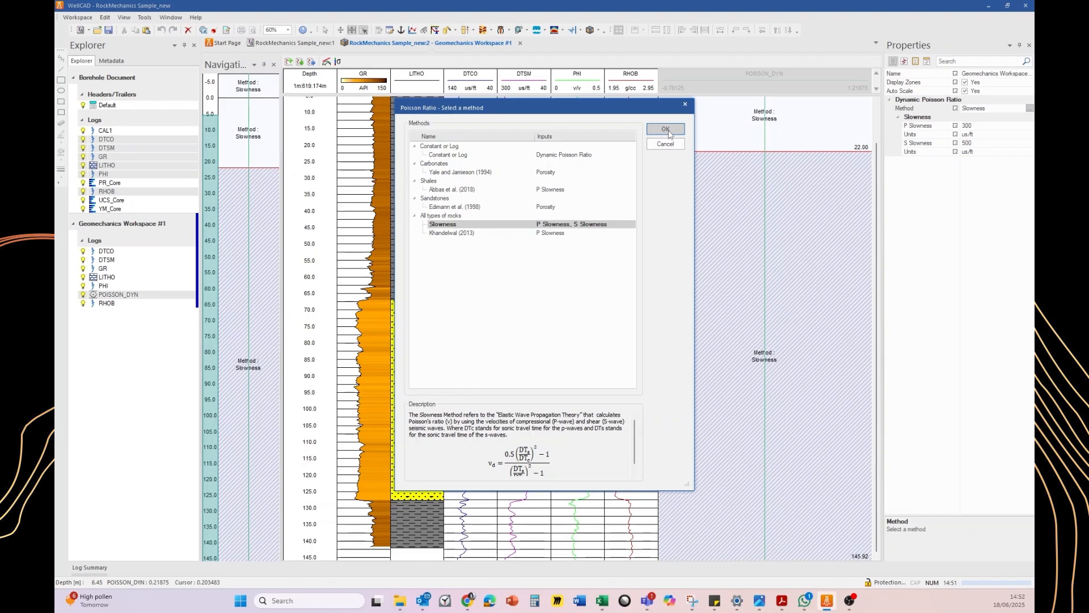
click(750, 55)
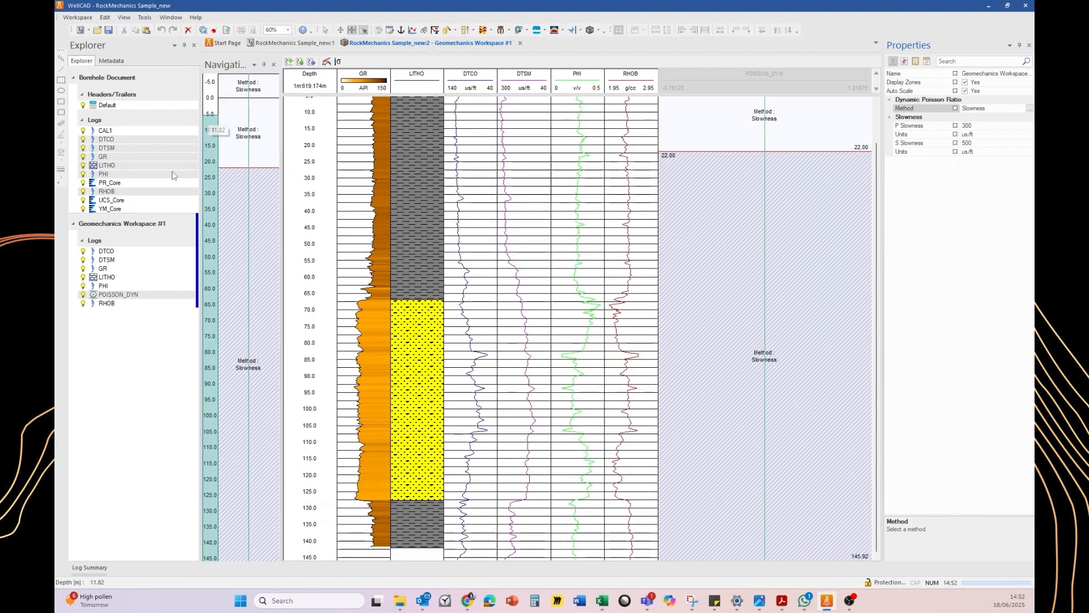
Add the PR_Core log to the Geomechanics Workspace as a track beside POISSON_DYN
click(107, 183)
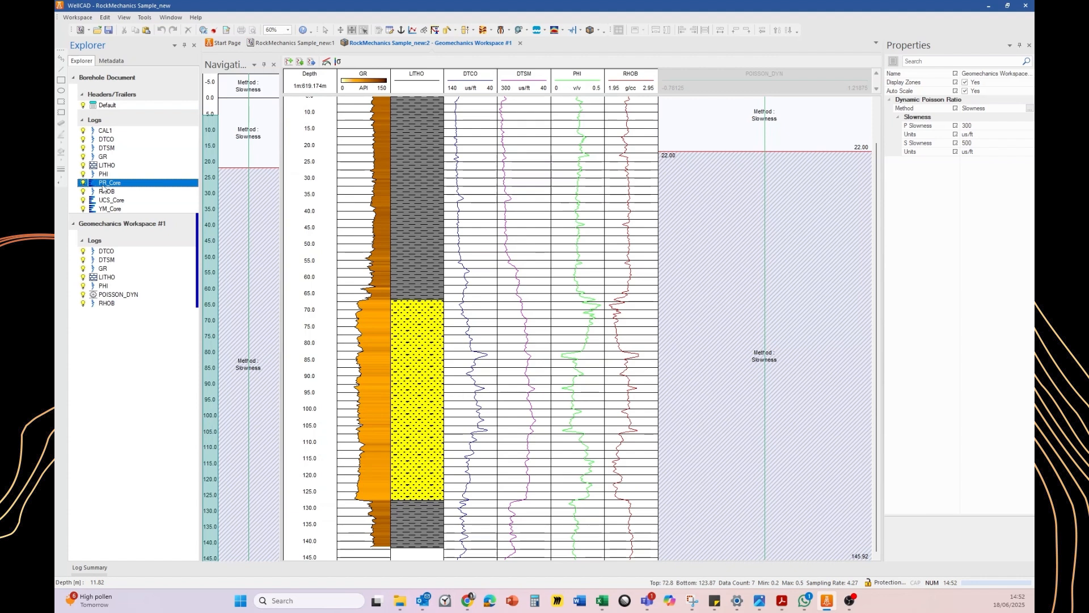
drag(130, 220, 127, 310)
drag(118, 309, 795, 168)
click(811, 81)
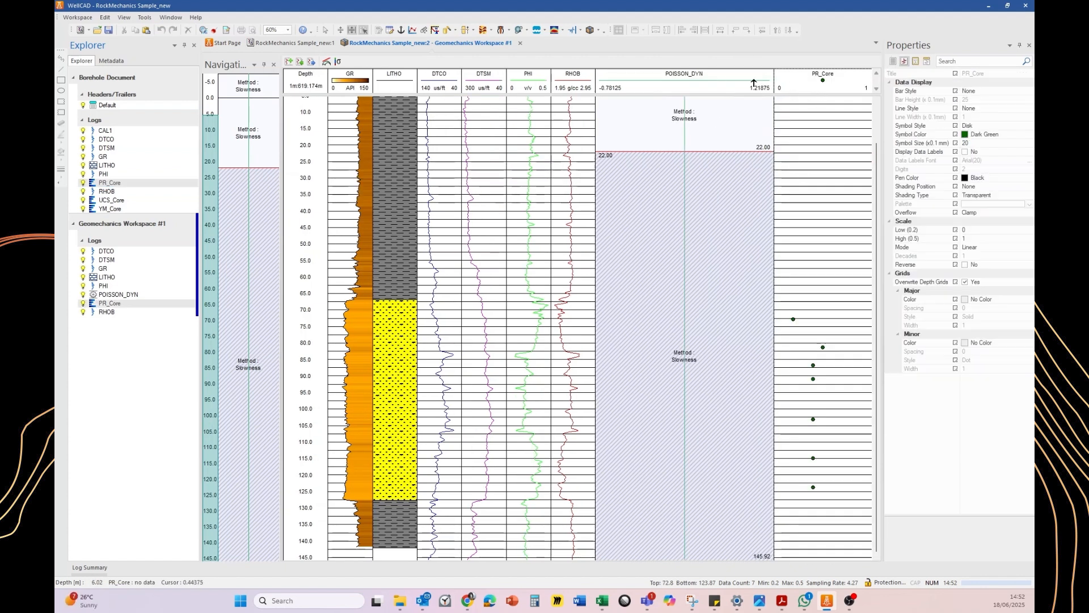
Overlay the PR_Core log onto the POISSON_DYN track
click(695, 79)
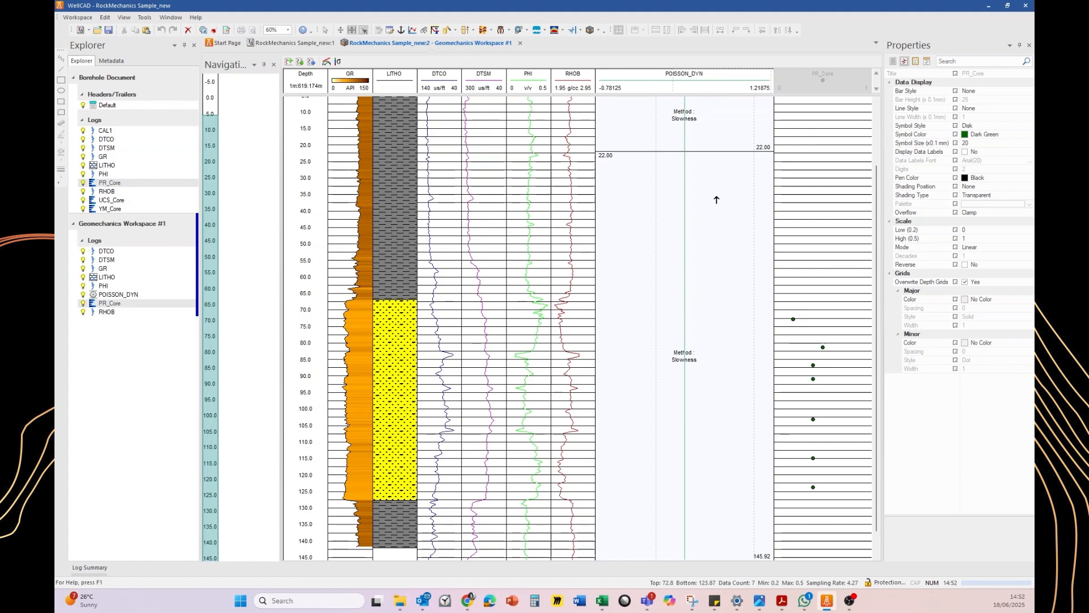
drag(719, 213, 719, 213)
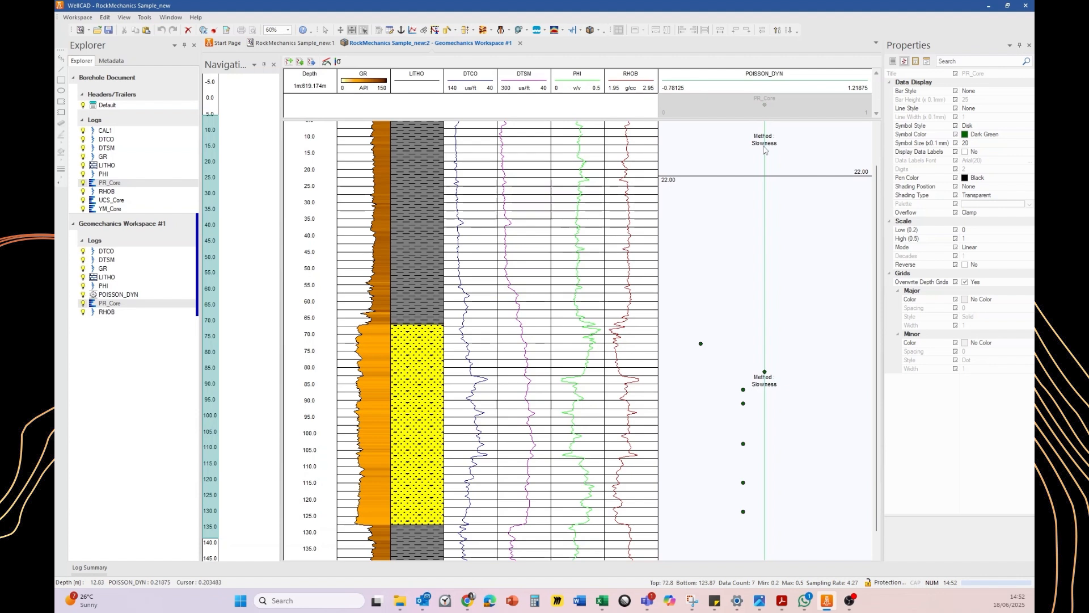
Select the POISSON_DYN track and turn off Auto Scale in its workspace properties
click(792, 234)
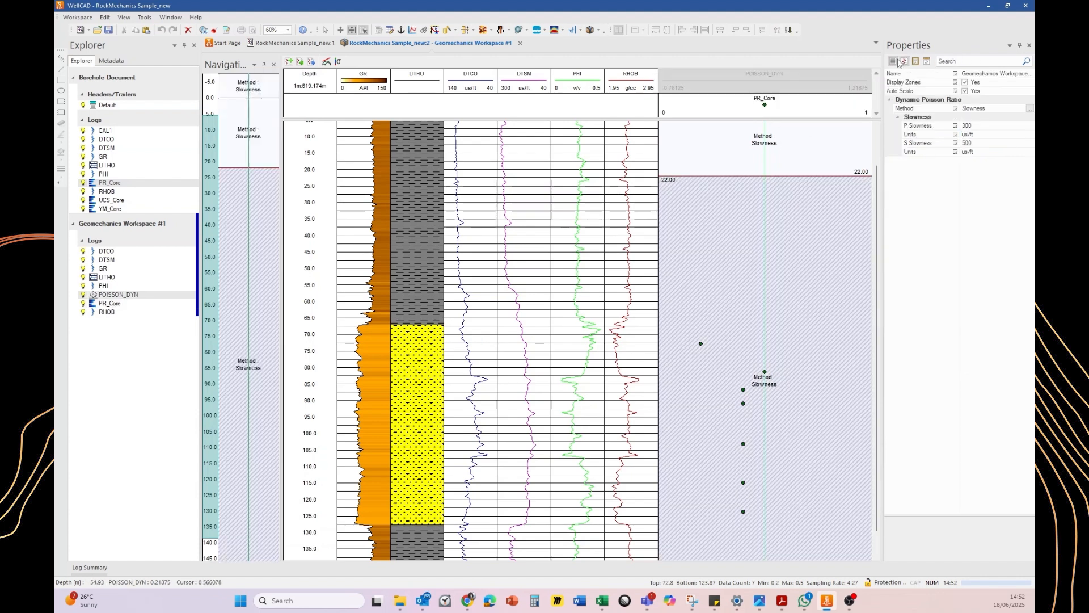
click(904, 61)
click(938, 90)
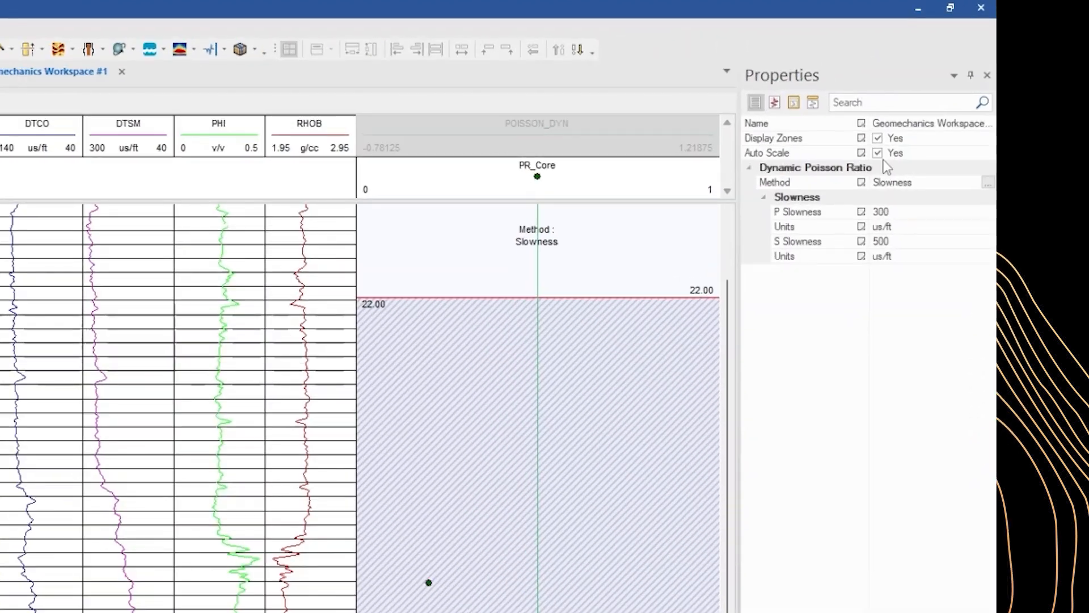
click(878, 155)
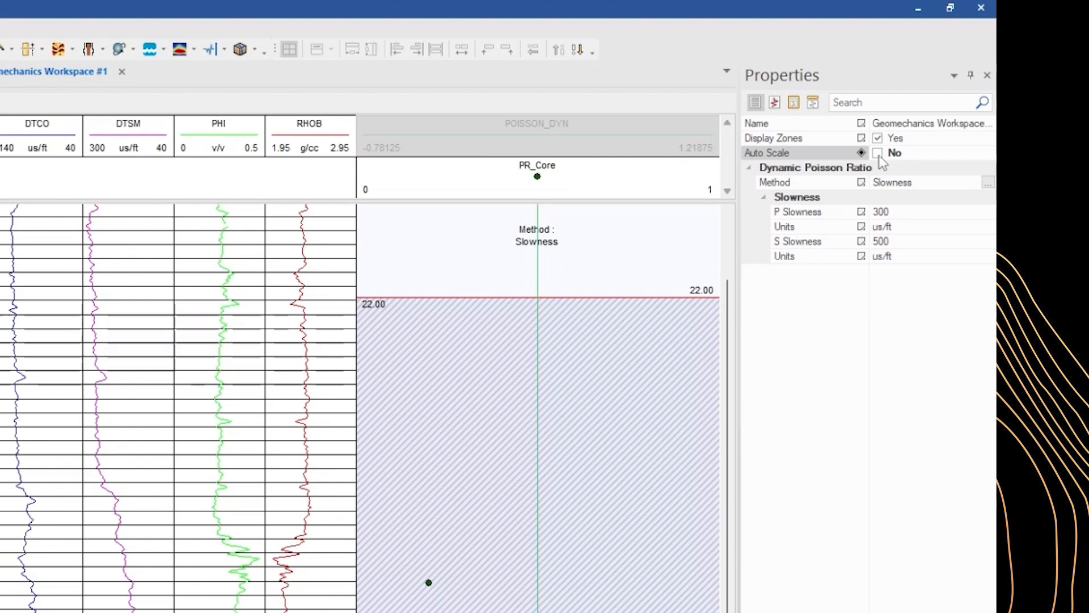
Set the POISSON_DYN display scale to Low 0 and High 1
click(773, 103)
click(933, 286)
click(933, 285)
text(0)
click(926, 300)
click(926, 300)
text(1)
key(Return)
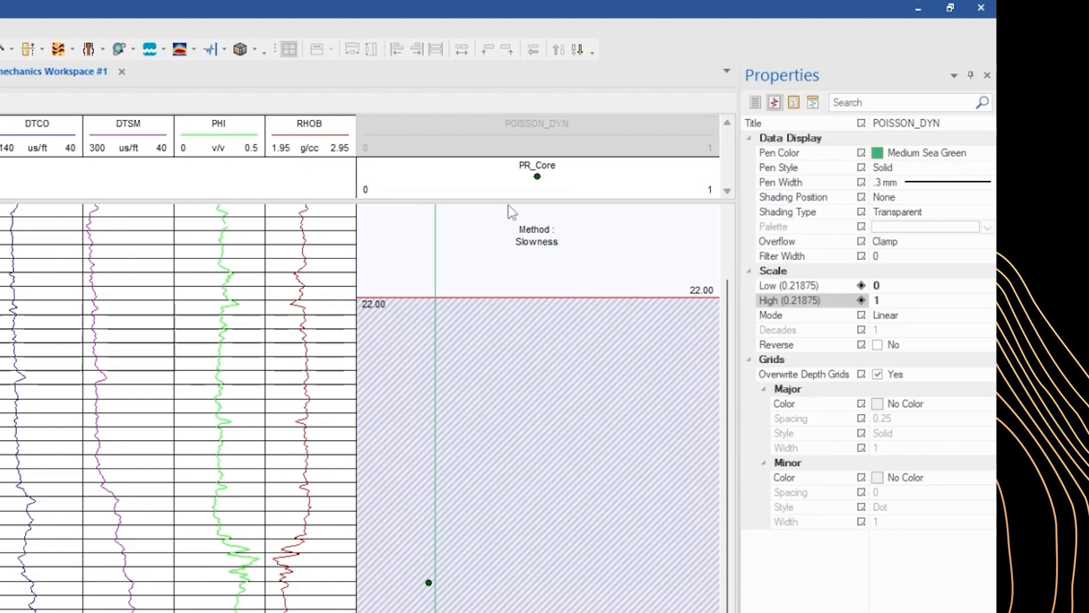
Set the Slowness method inputs: P Slowness to DTCO and S Slowness to DTSM
click(756, 103)
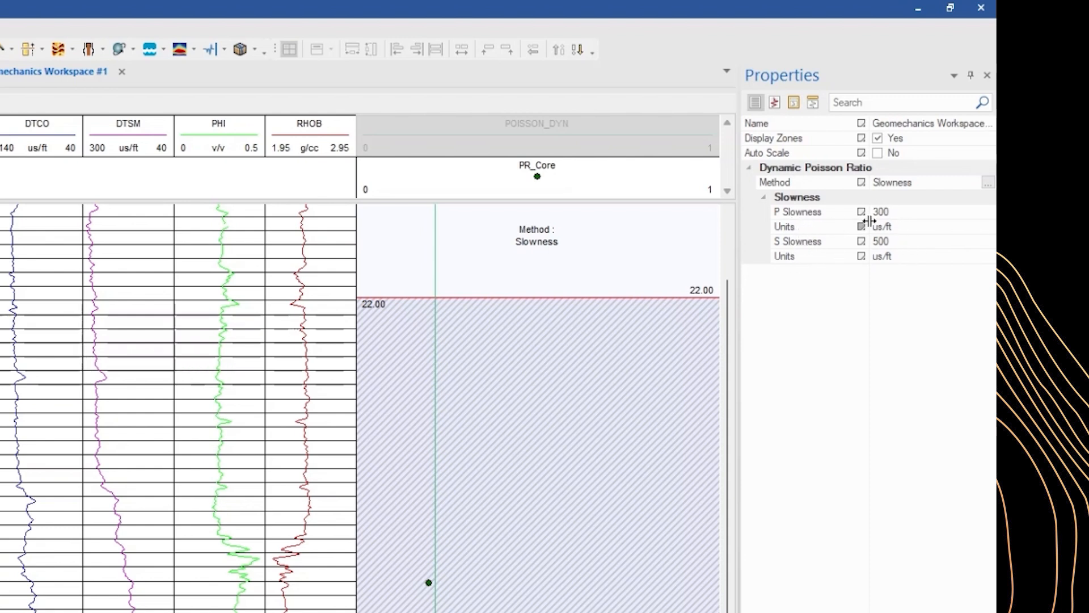
click(914, 211)
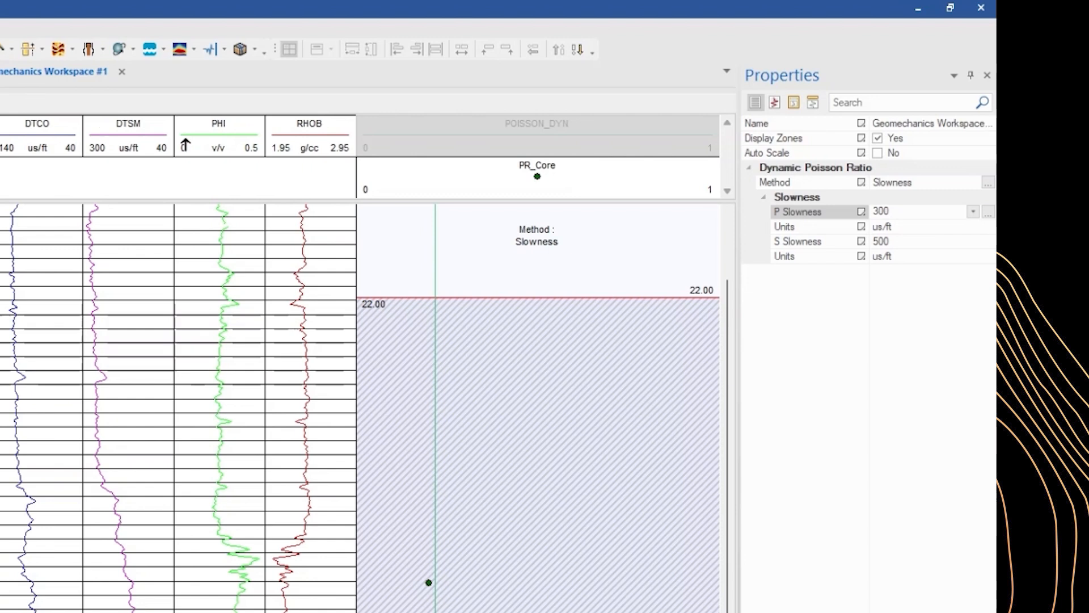
click(973, 211)
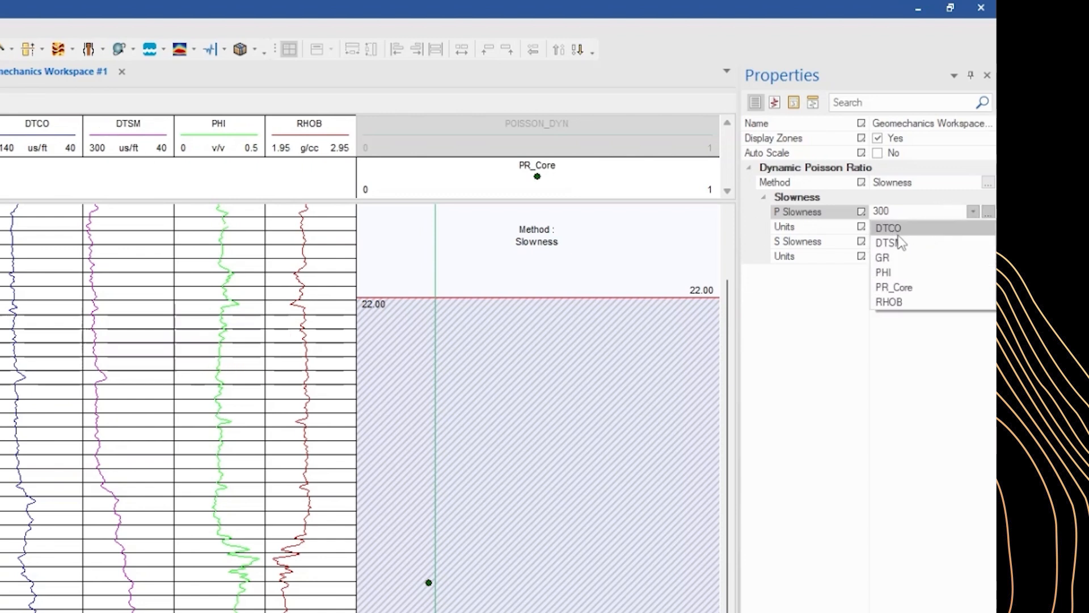
click(901, 228)
click(952, 240)
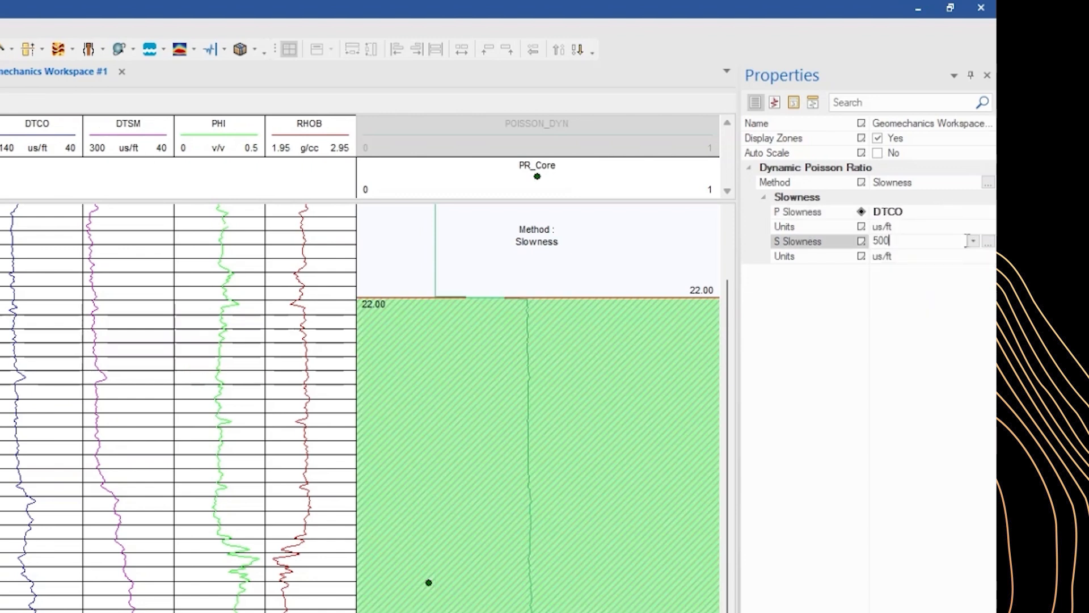
click(973, 242)
click(902, 272)
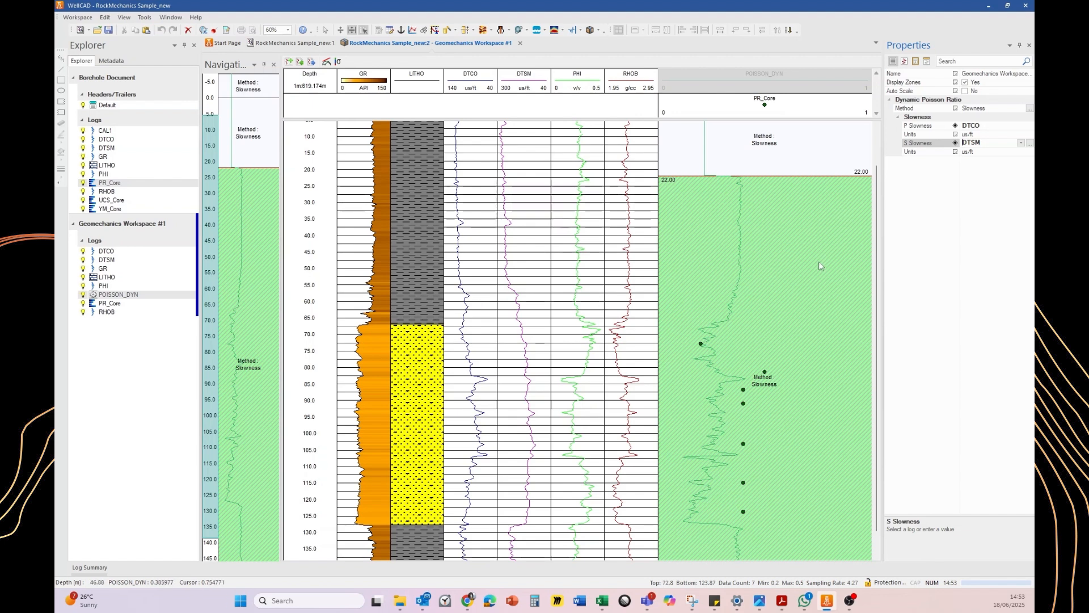
Create a new zone in the POISSON_DYN track over the sandstone interval, about 66.8 to 128 m
scroll(778, 388, down, 1)
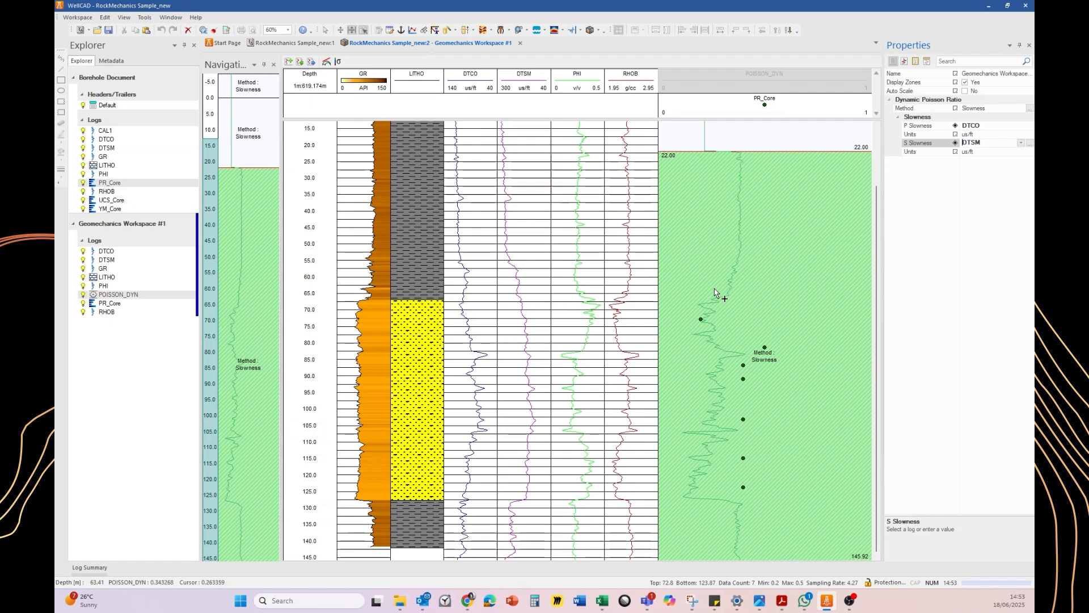
drag(719, 290, 716, 511)
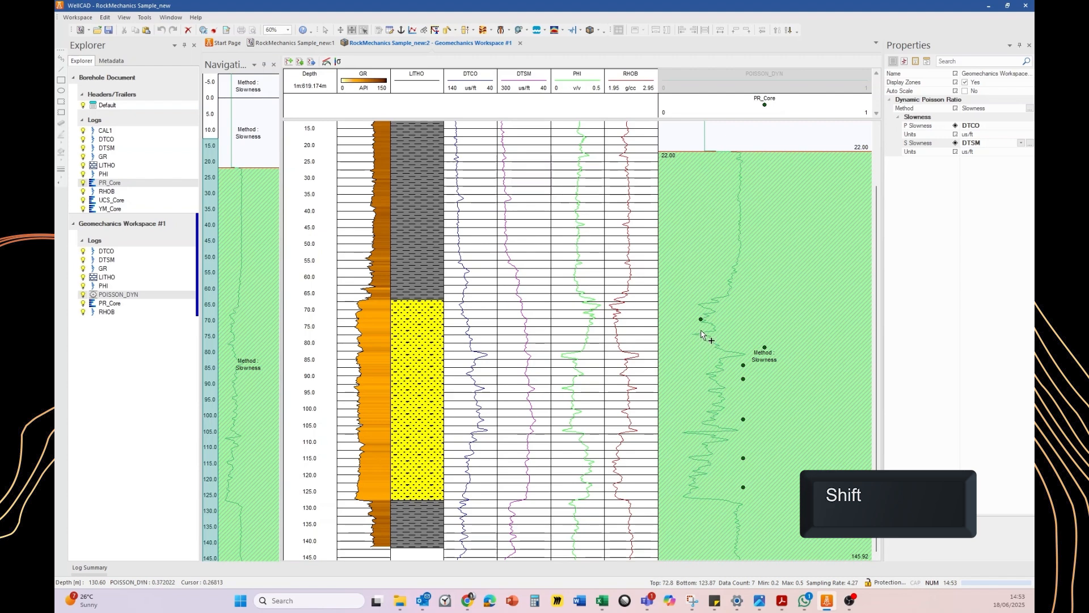
click(711, 299)
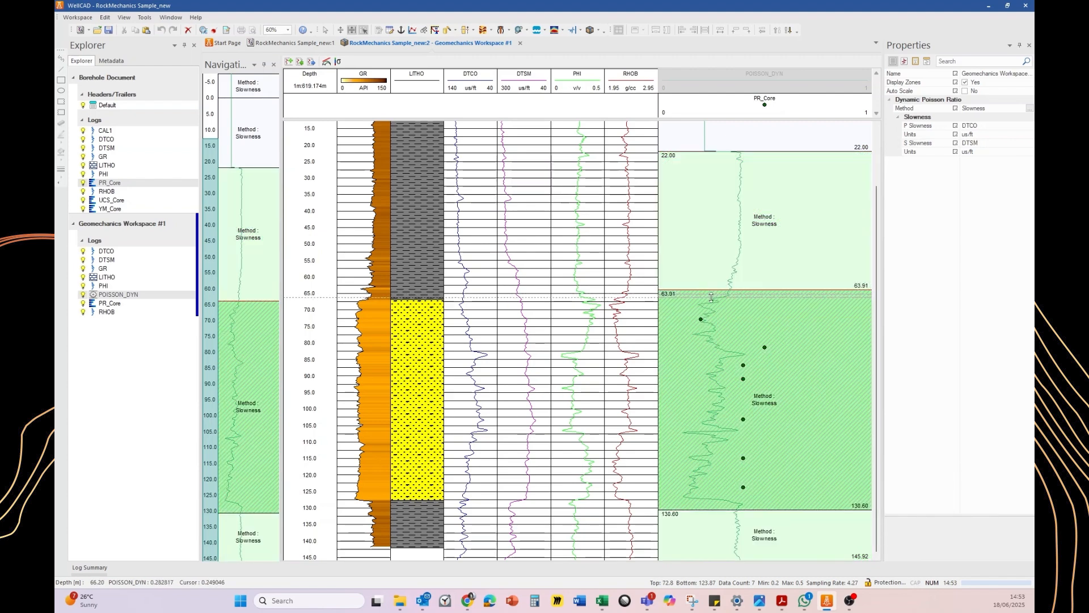
drag(712, 299, 713, 299)
drag(708, 512, 717, 501)
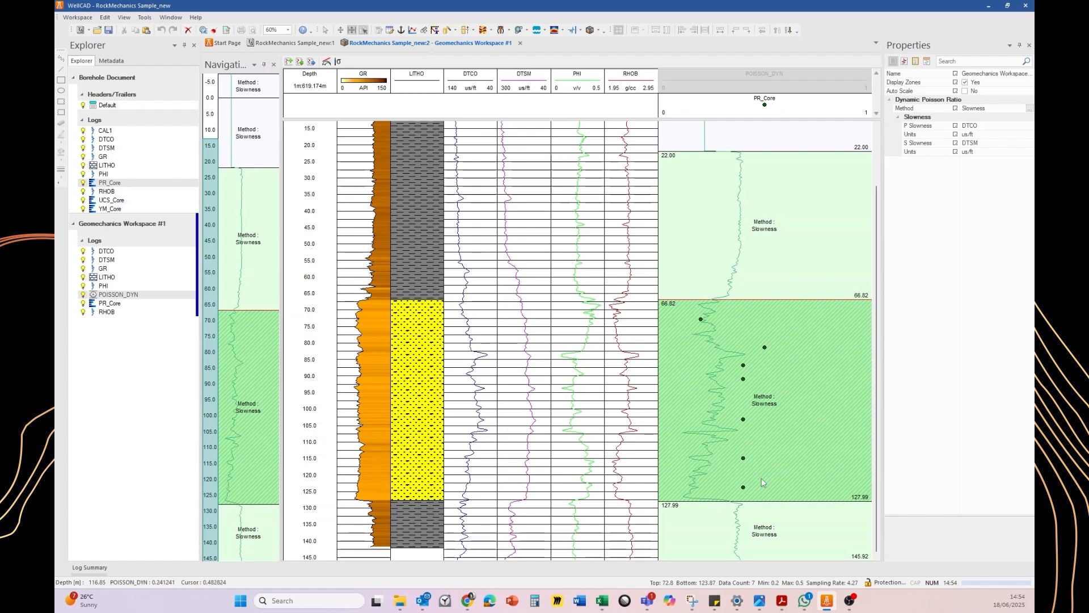
Change the upper zone's Poisson Ratio method to Abbas et al. (2018)
click(788, 211)
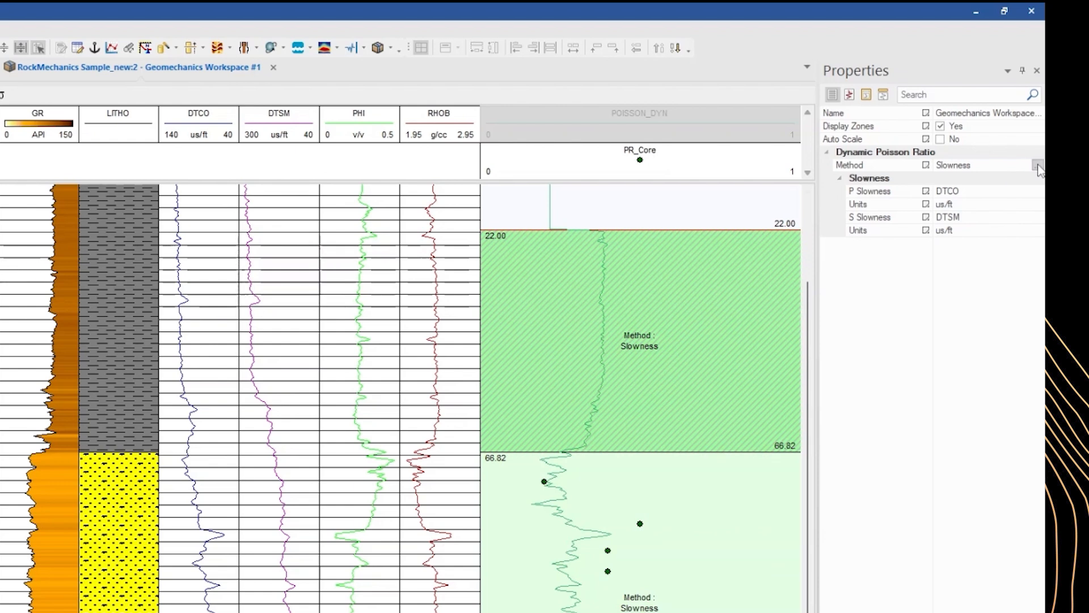
click(1037, 165)
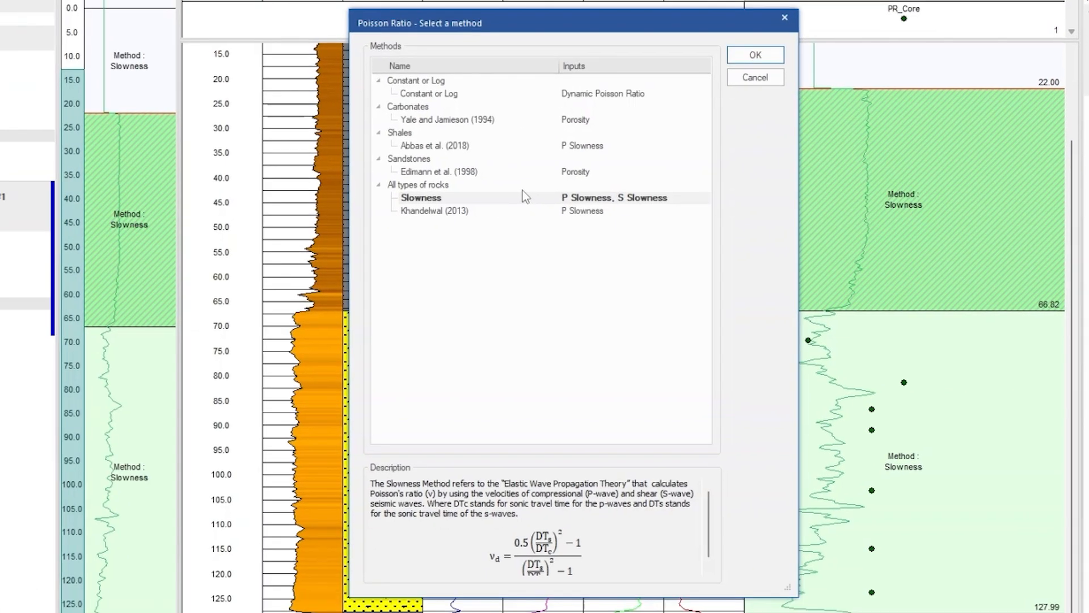
click(423, 146)
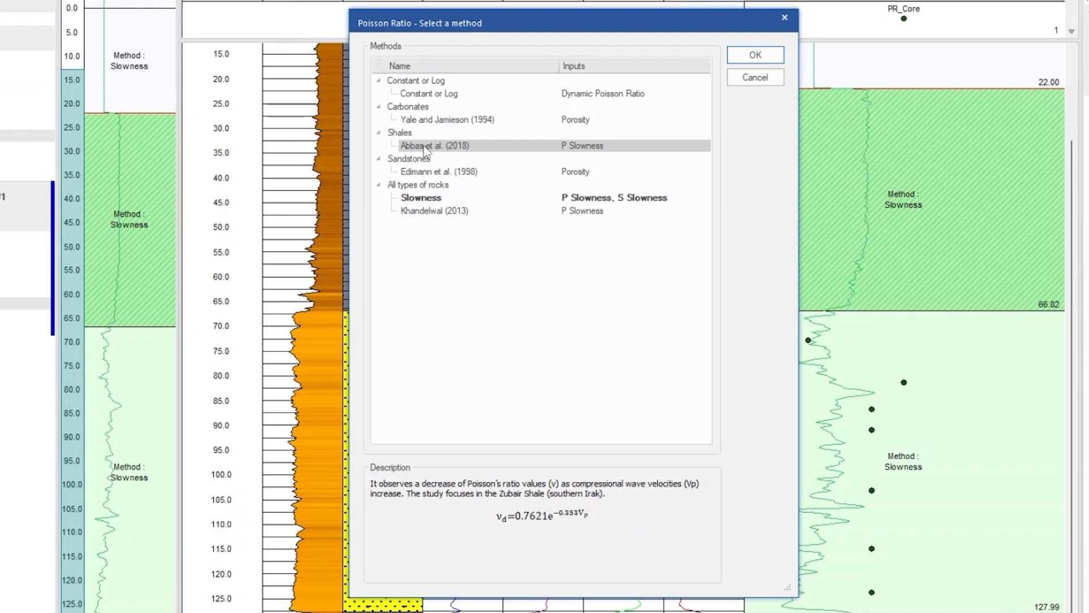
click(758, 55)
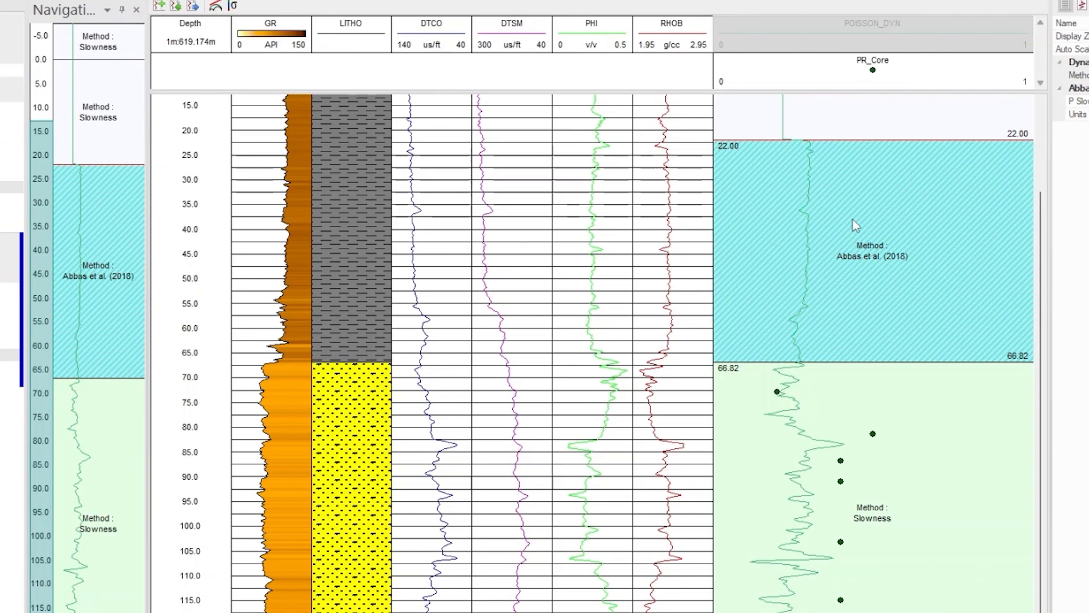
Apply the upper zone's method to the Clay lithology zones selected from the LITHO log
right_click(752, 204)
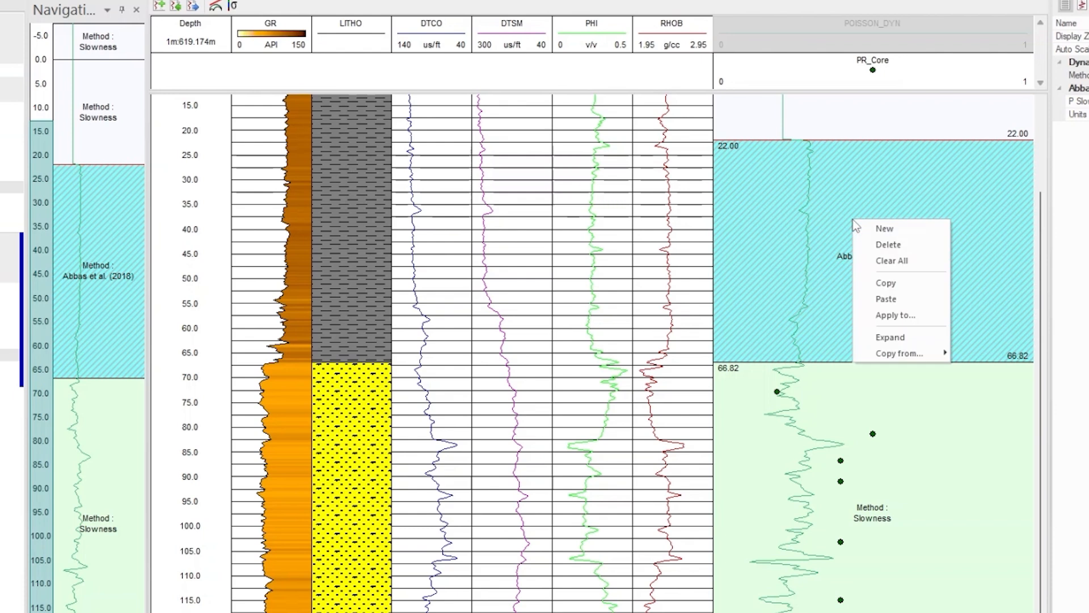
click(895, 315)
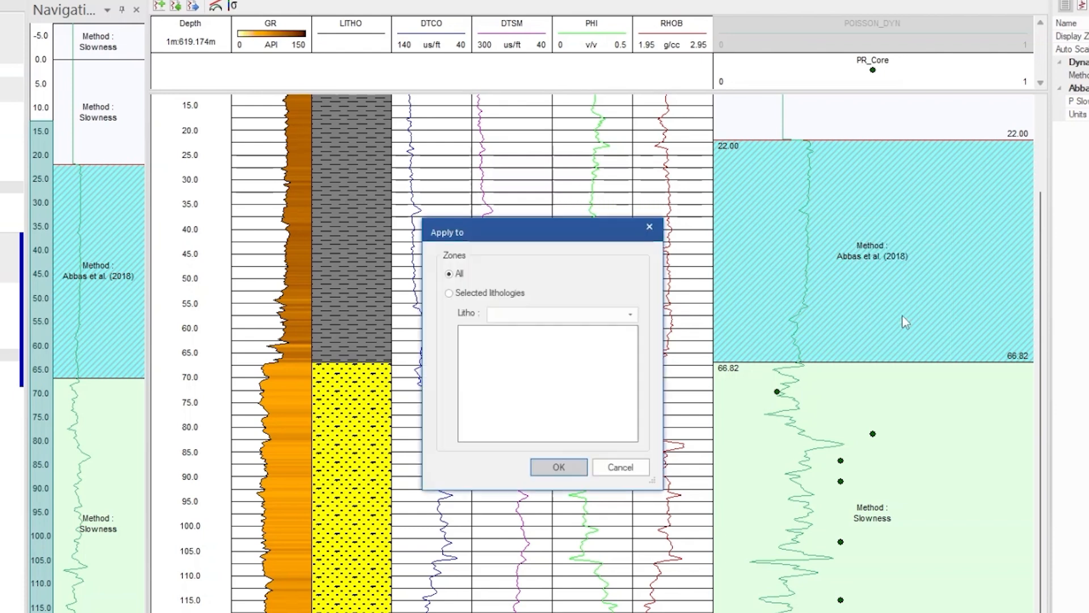
click(494, 293)
click(624, 316)
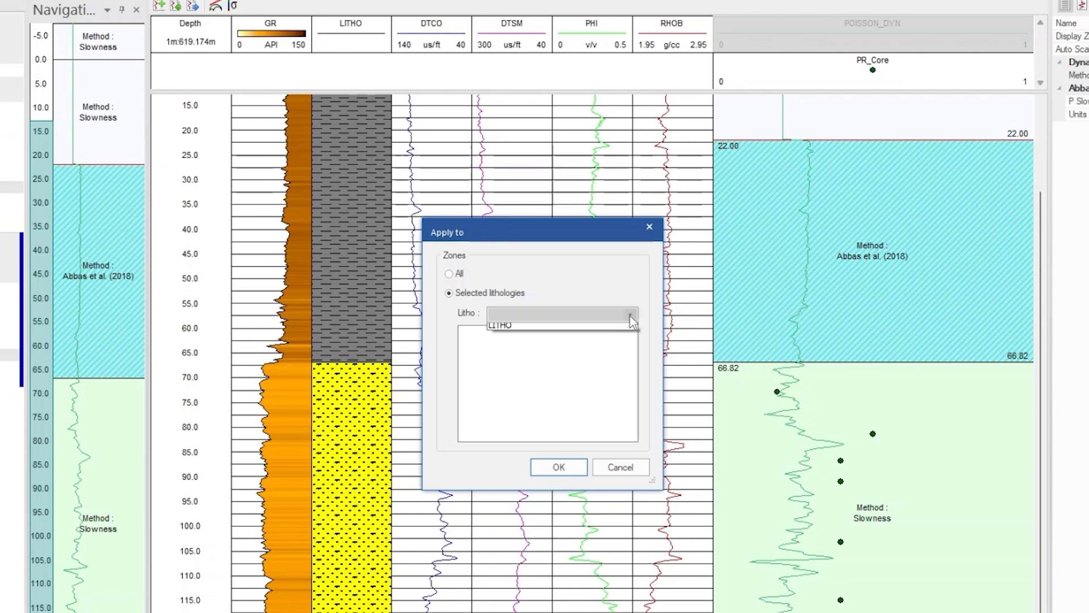
click(553, 329)
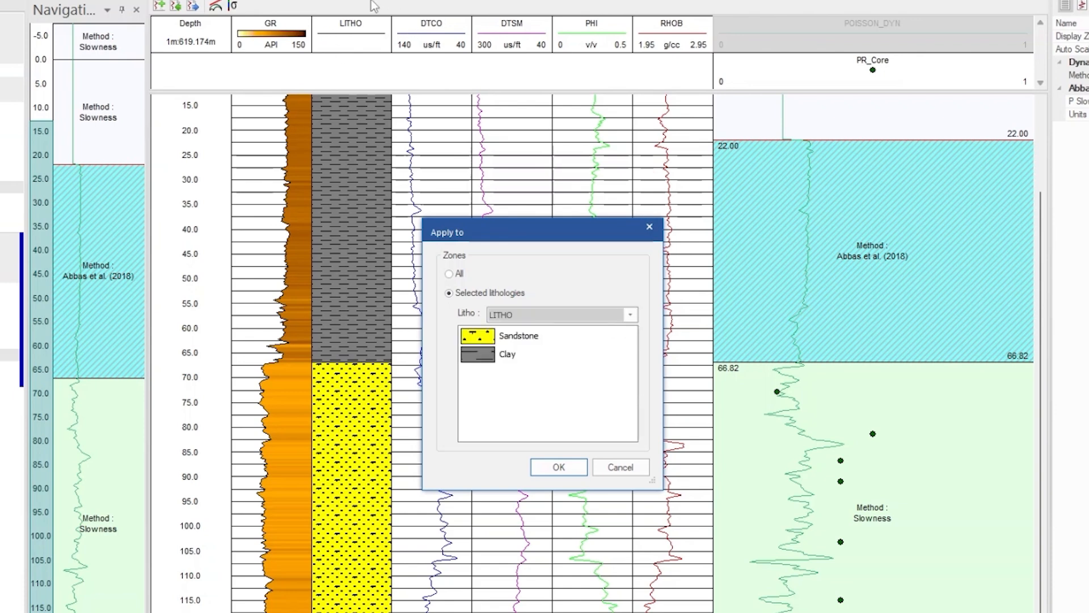
click(484, 357)
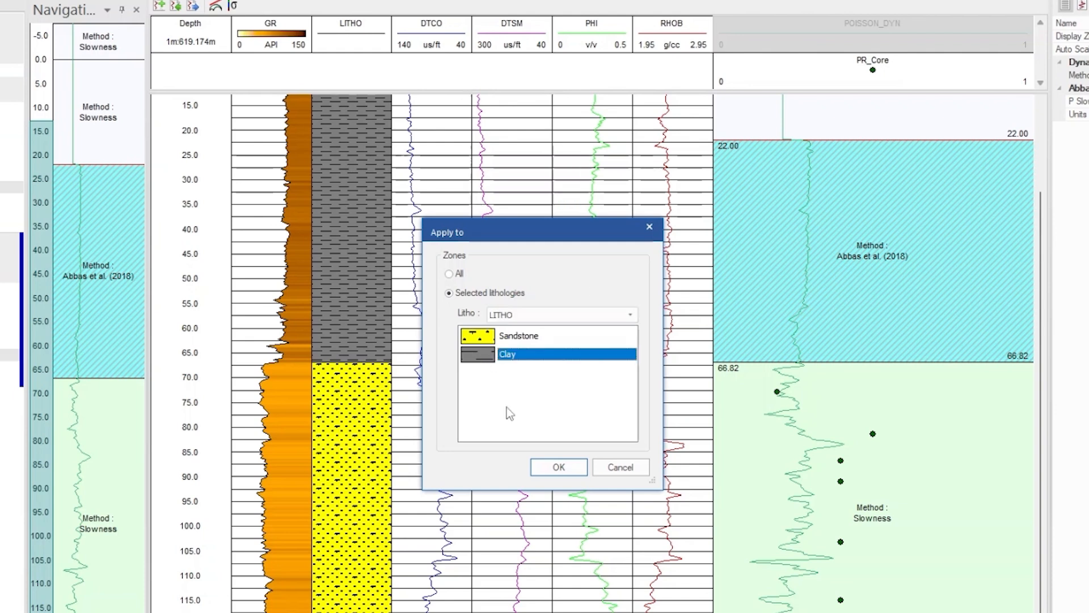
click(559, 466)
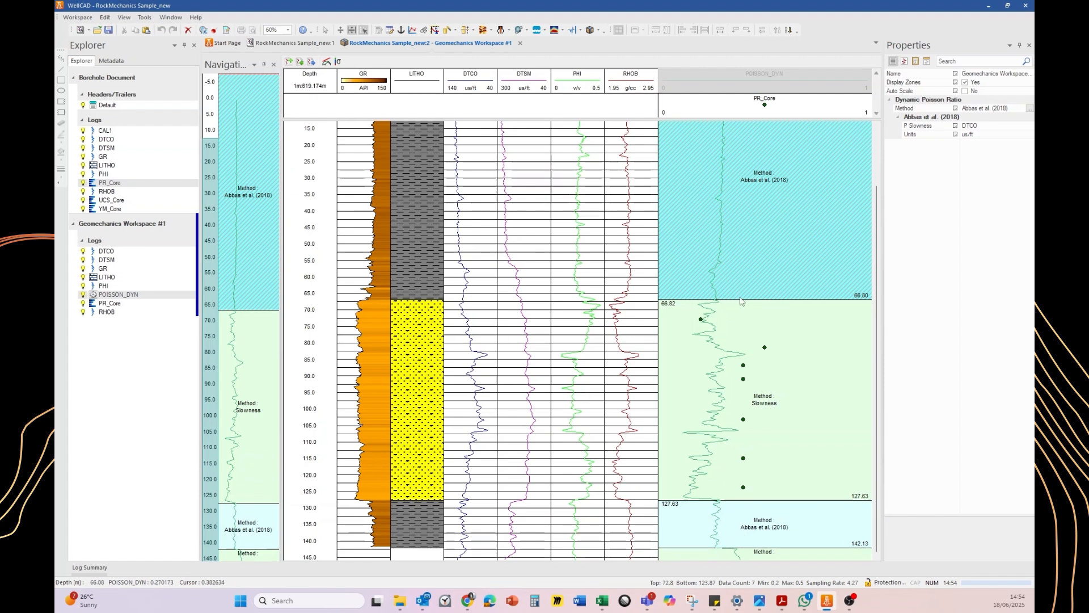
Change the sandstone zone's Poisson Ratio method to Edimann et al. (1998)
click(747, 468)
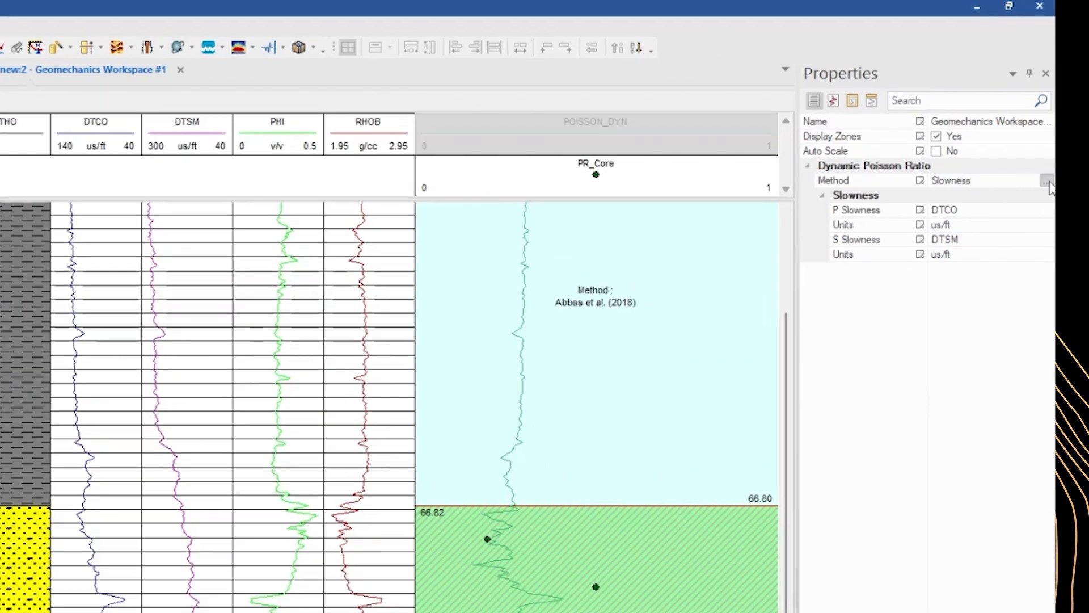
click(1030, 108)
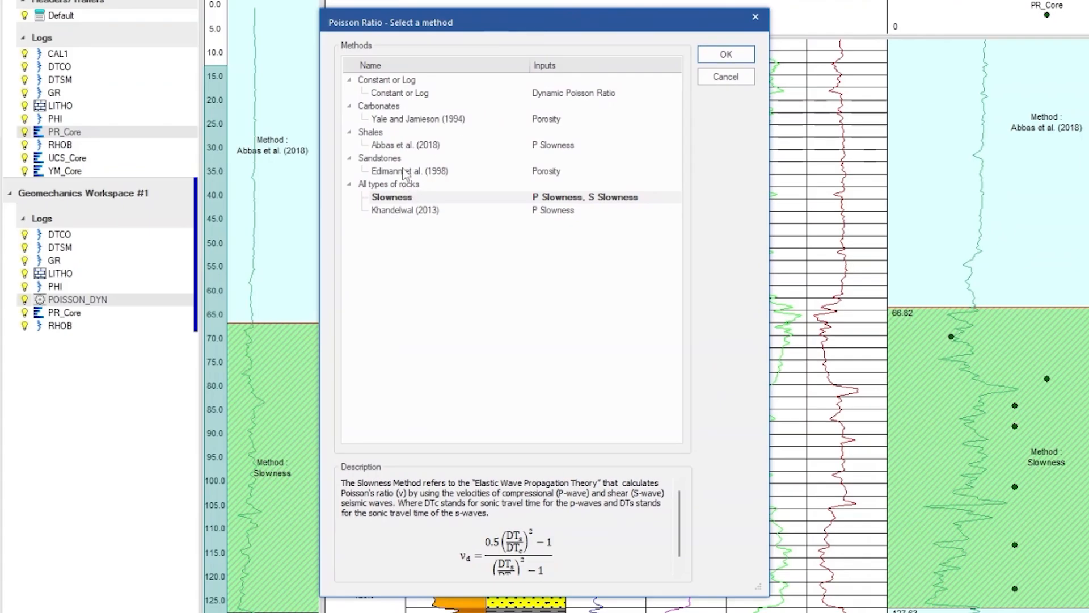
click(404, 172)
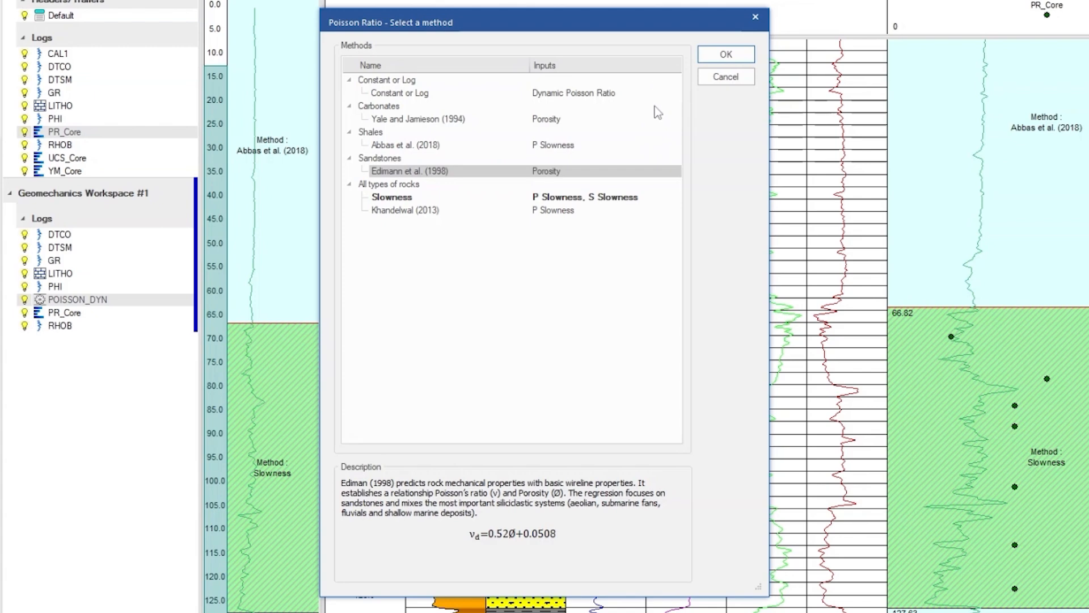
click(725, 57)
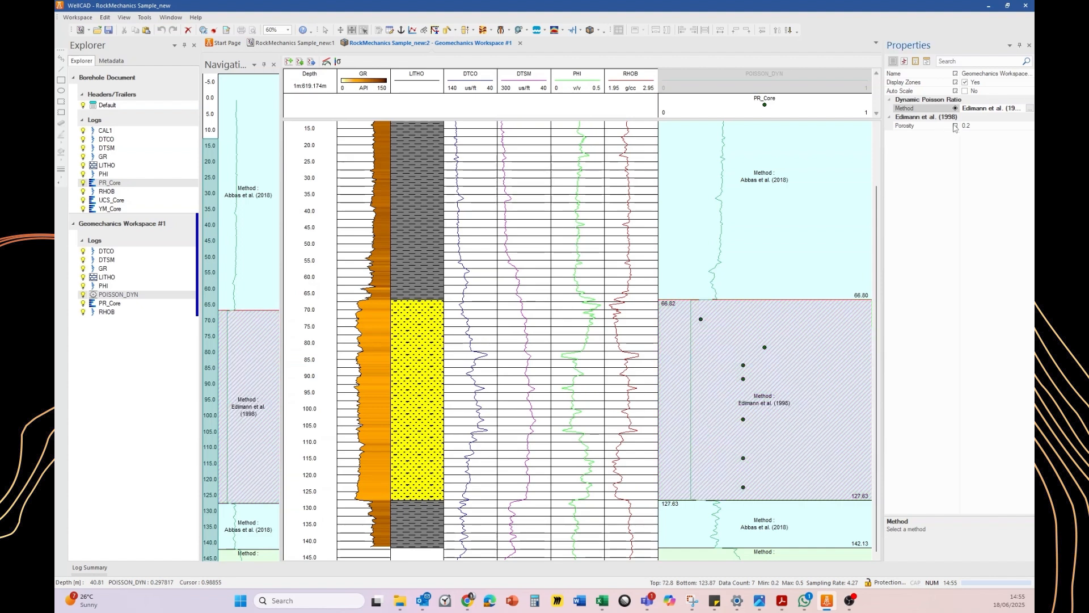
Set the Edimann method's Porosity input to the PHI log
click(1003, 126)
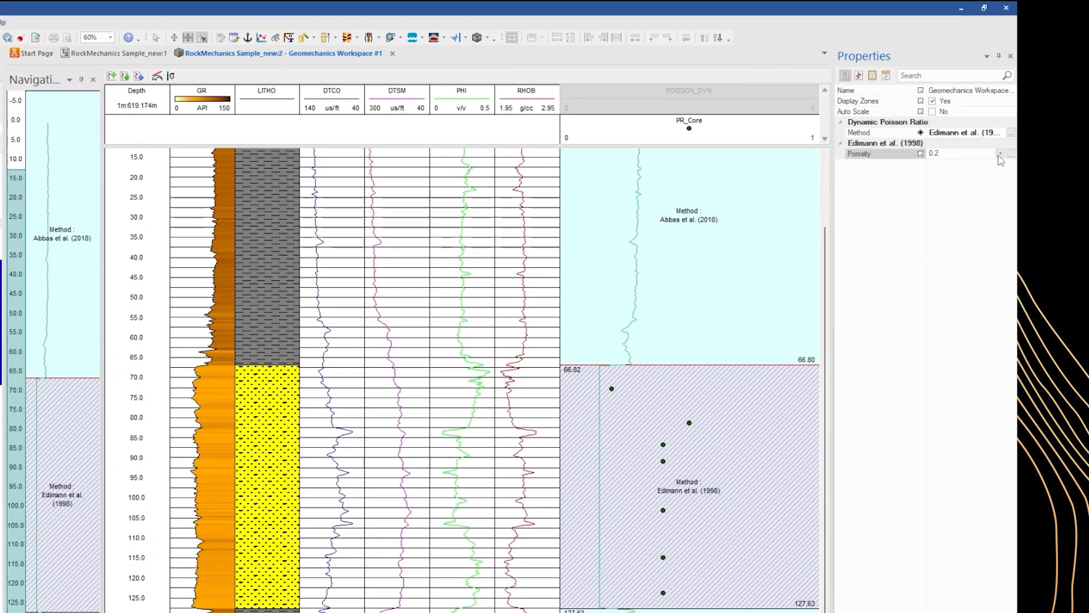
click(1020, 126)
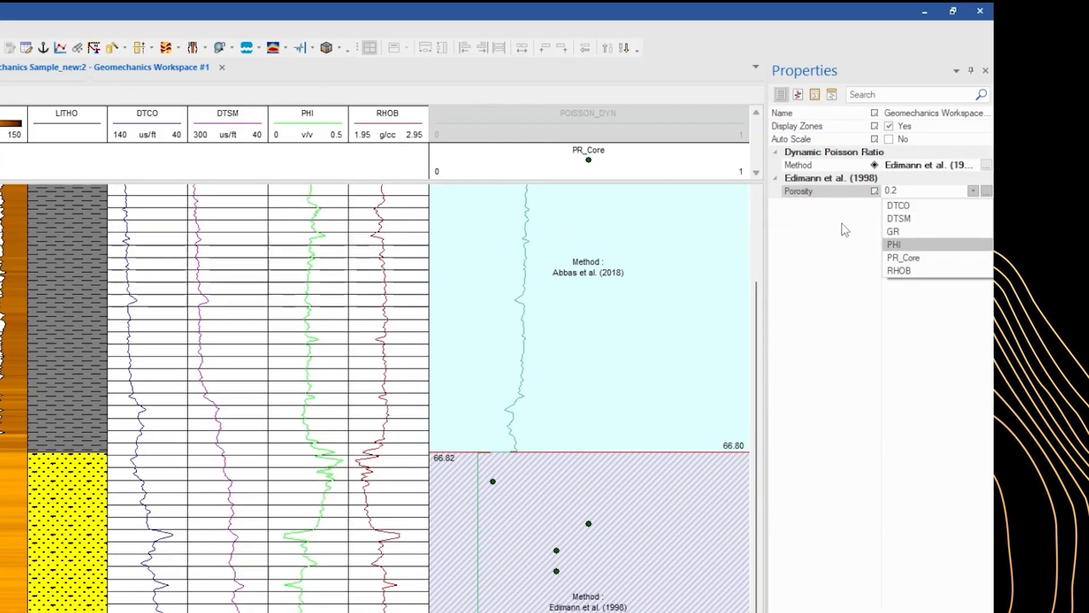
click(896, 245)
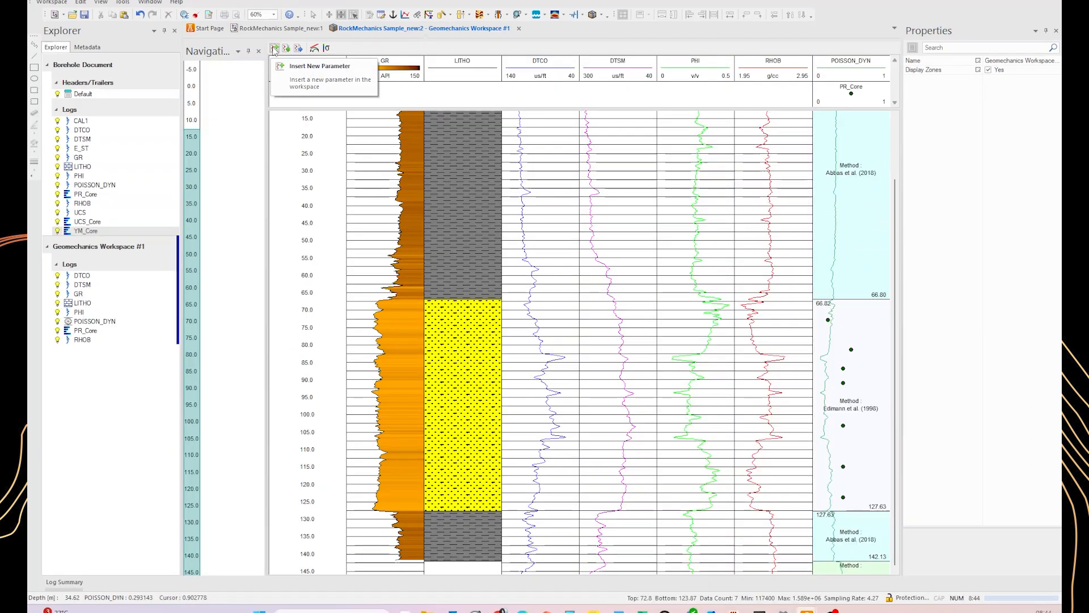
Open the process Parameters and compute Young Modulus from the Rock Mechanical Properties
click(274, 49)
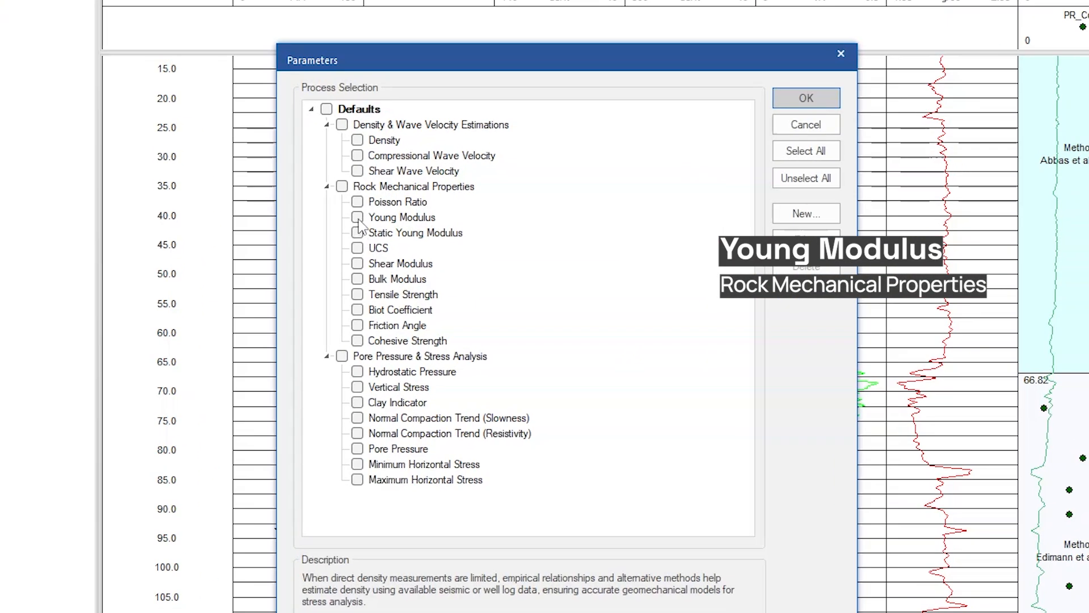
click(357, 218)
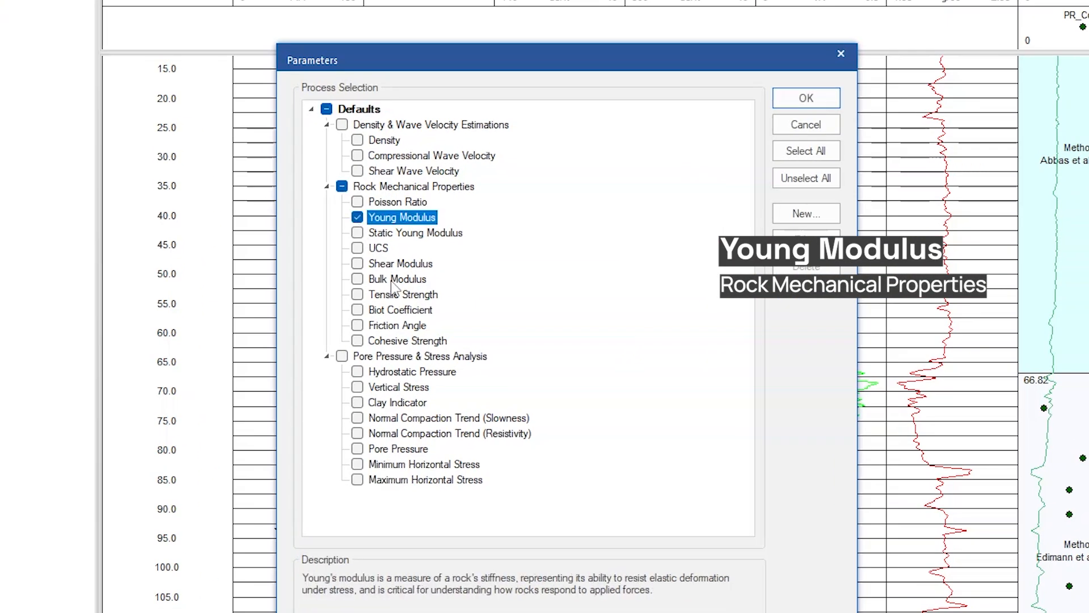
click(806, 98)
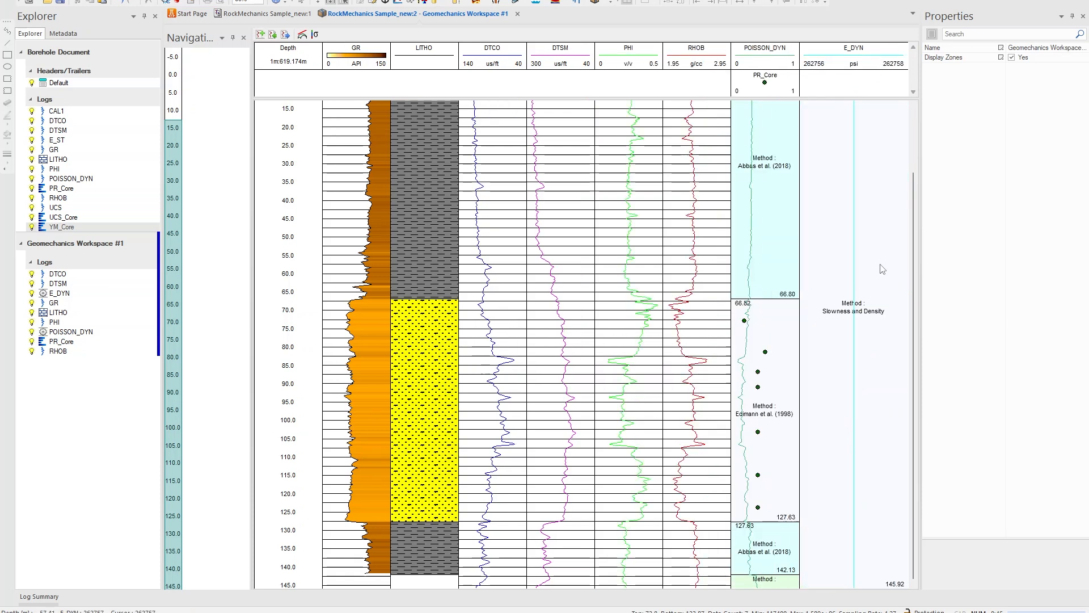
Copy the zone layout from the Poisson's ratio track into the E_DYN track
click(884, 369)
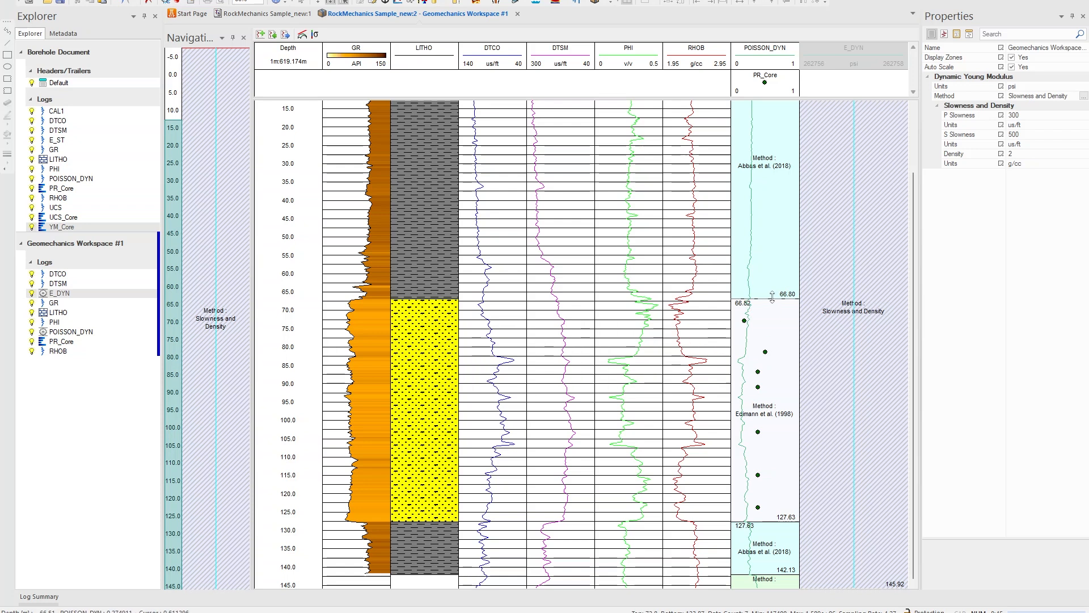
right_click(856, 407)
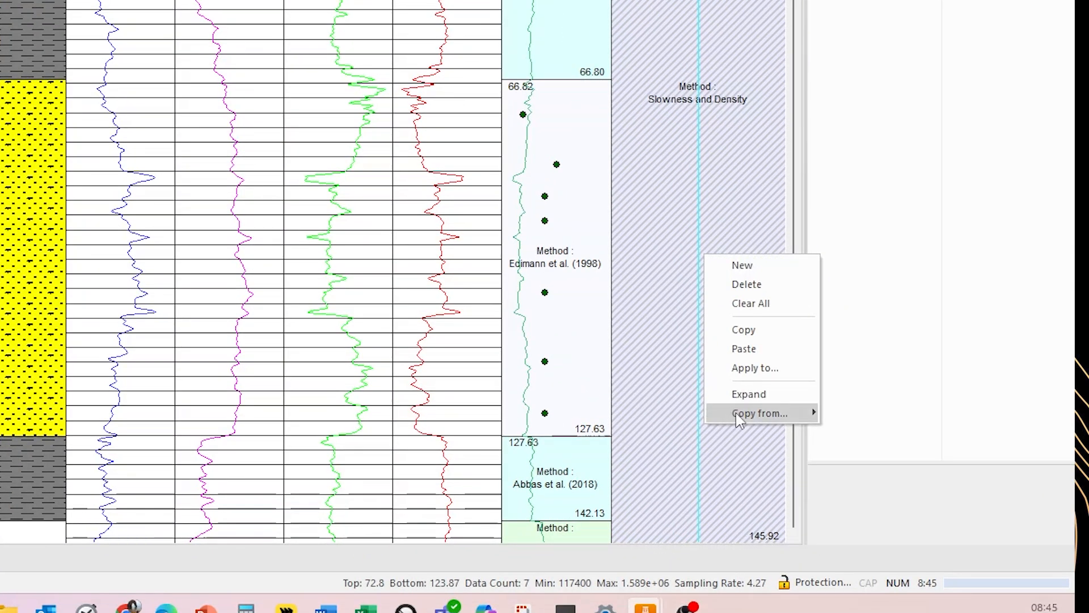
mouse_move(737, 413)
click(868, 414)
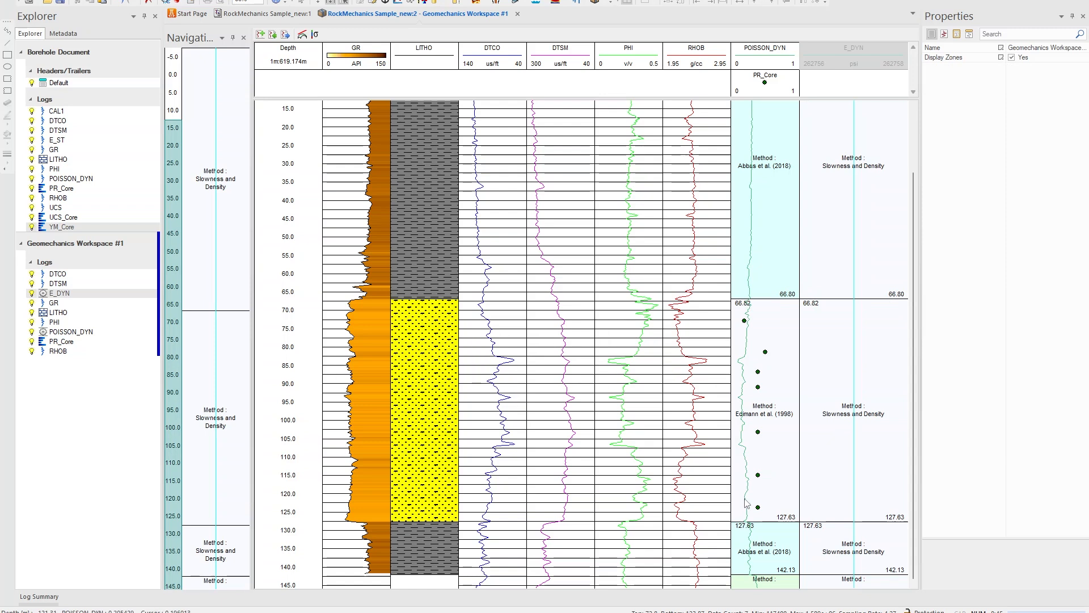
Keep the Slowness and Density method for the sandstone E_DYN zone and set its P Slowness input to DTCO
click(843, 482)
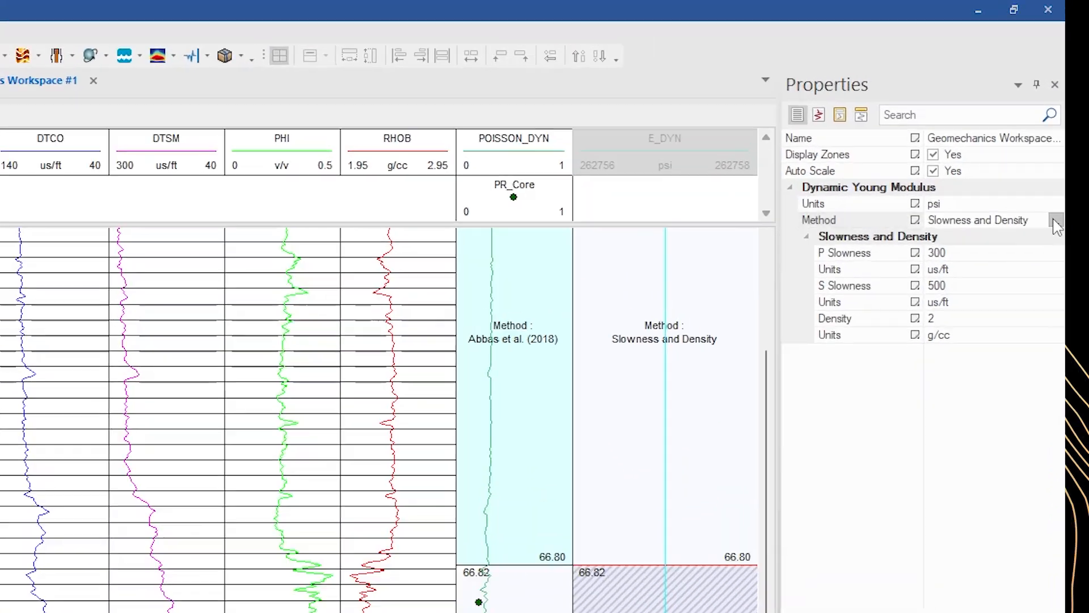
click(1084, 96)
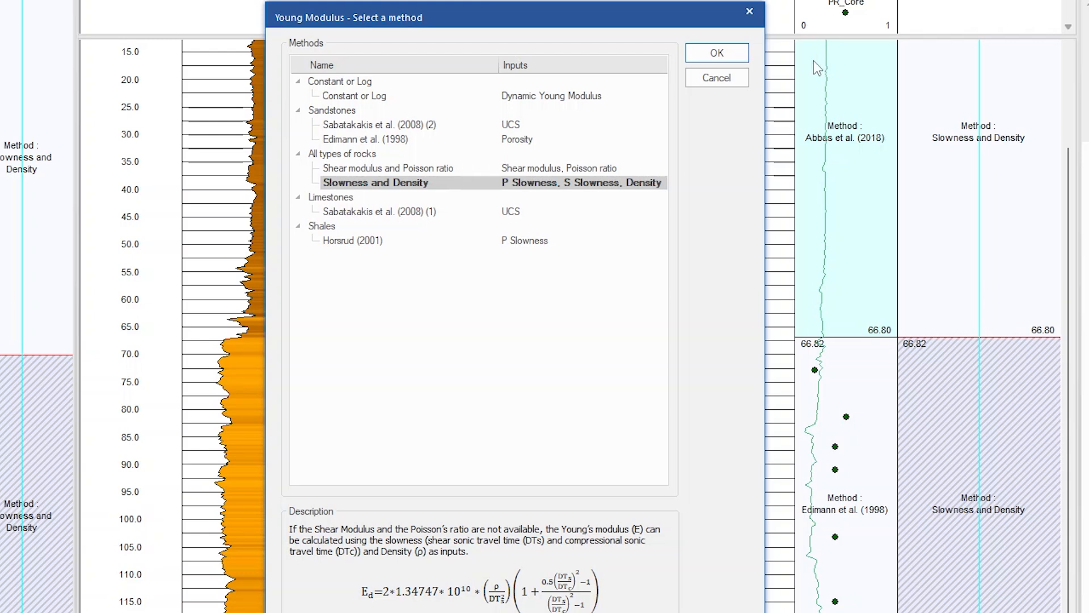
click(714, 59)
click(1057, 247)
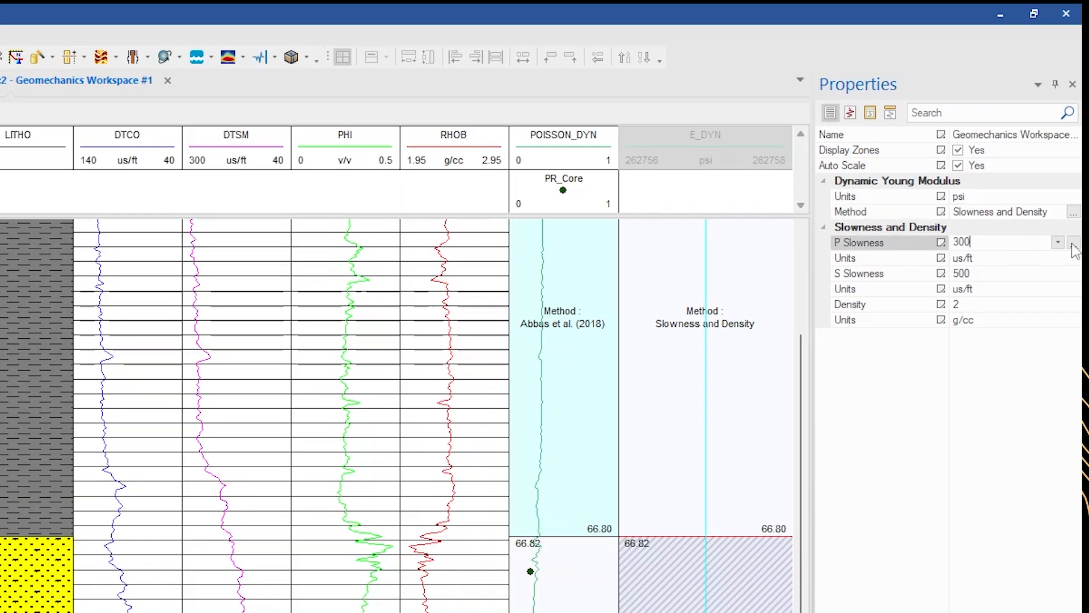
click(1056, 246)
click(990, 266)
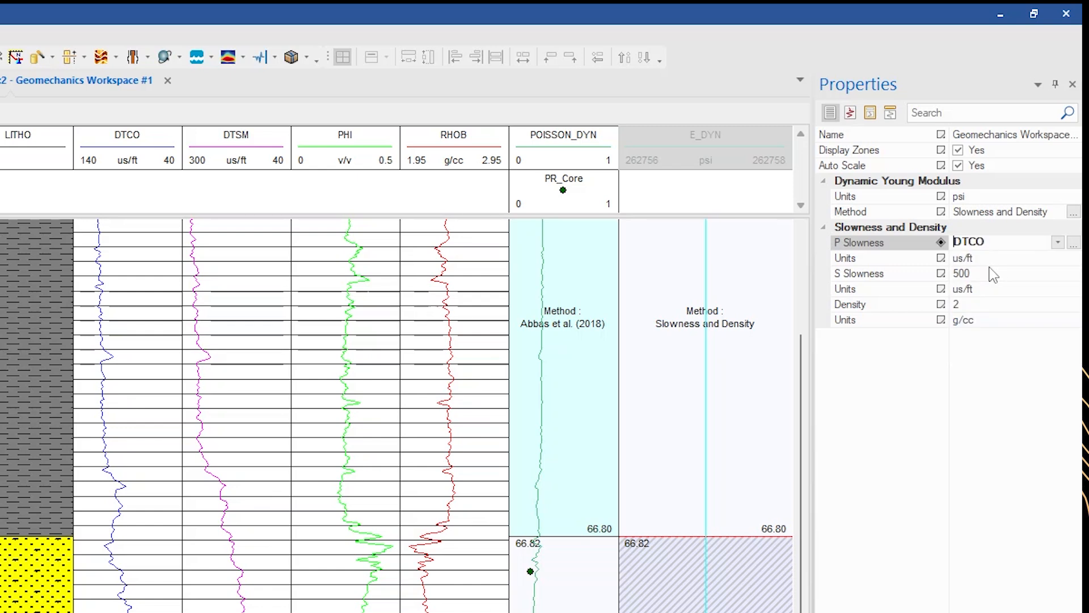
Set the sandstone zone's S Slowness input to DTSM and its Density input to RHOB
click(999, 273)
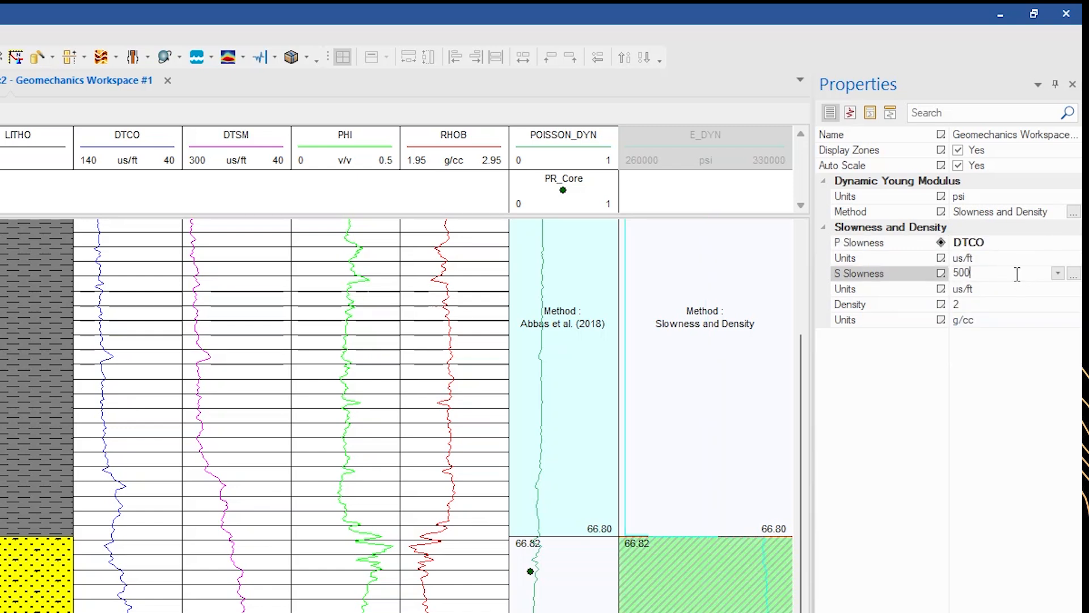
click(1058, 274)
click(999, 305)
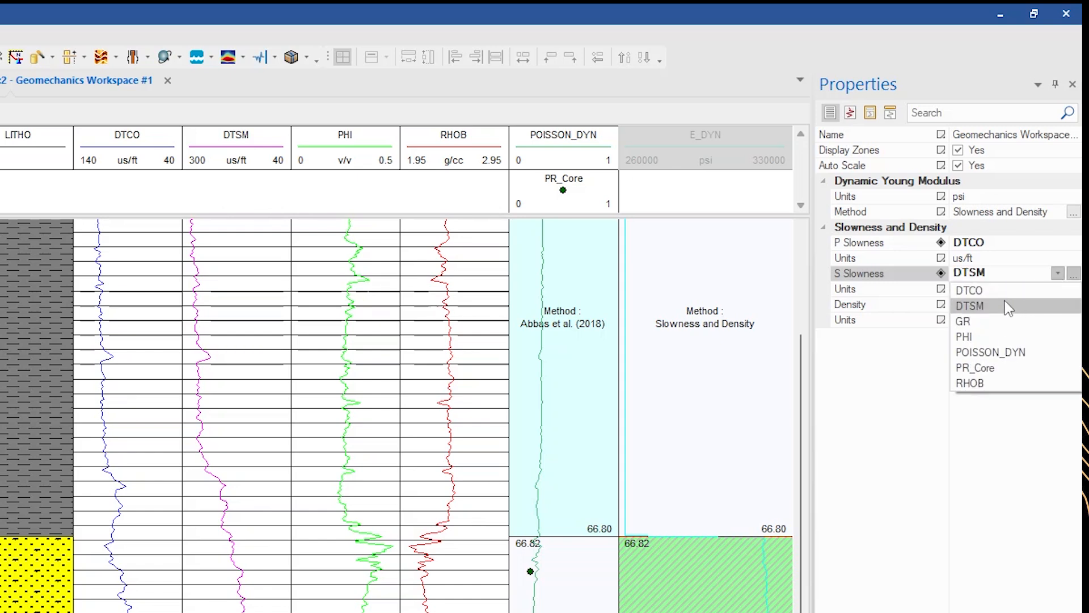
click(1018, 304)
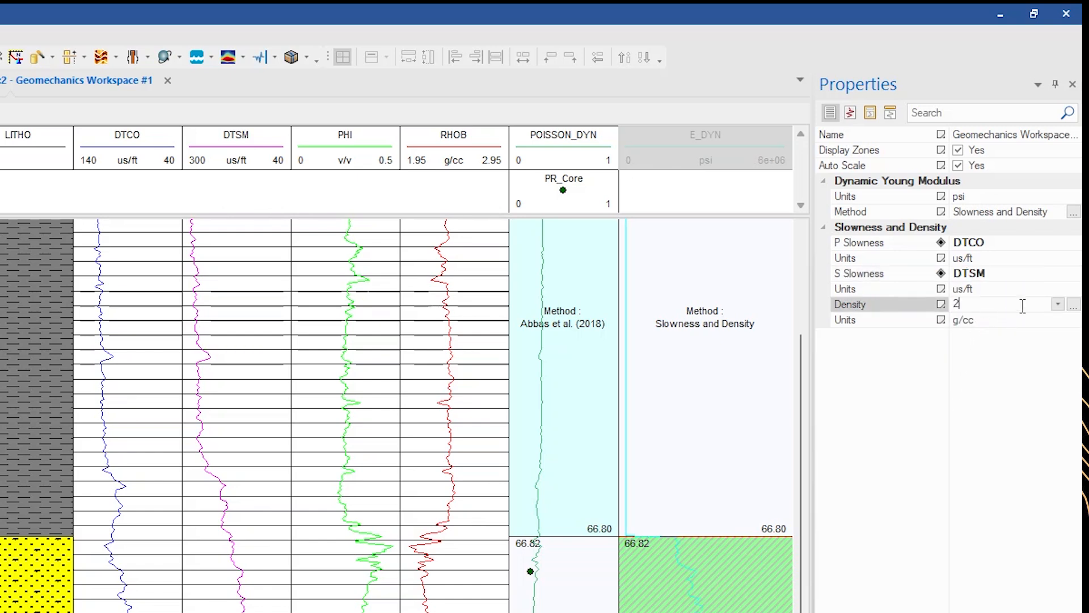
click(1058, 305)
click(986, 414)
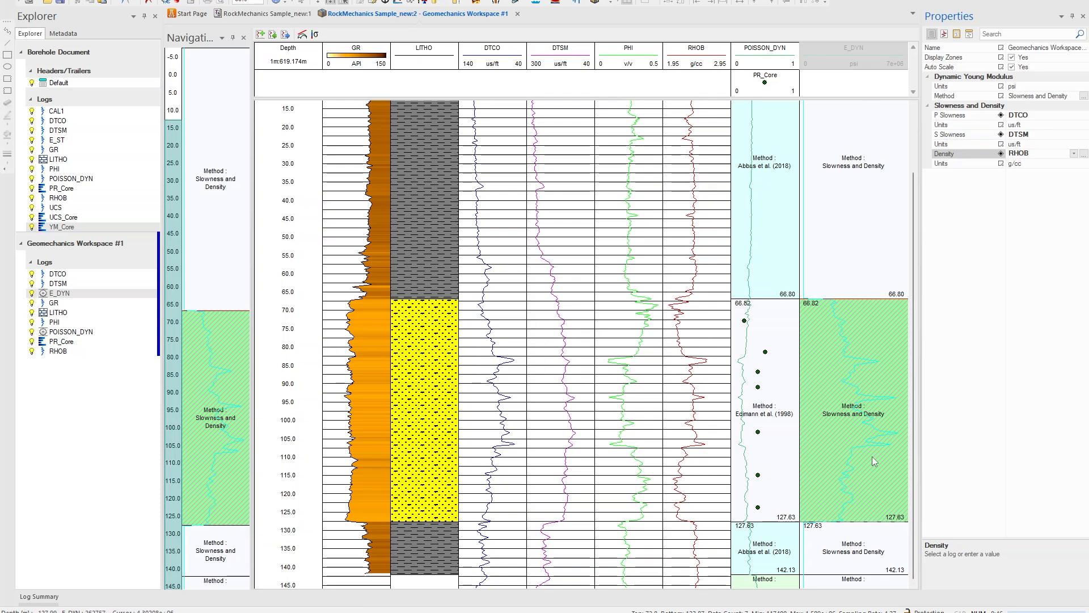
Change the E_DYN curve's pen color to Black
click(945, 35)
click(1014, 67)
click(957, 95)
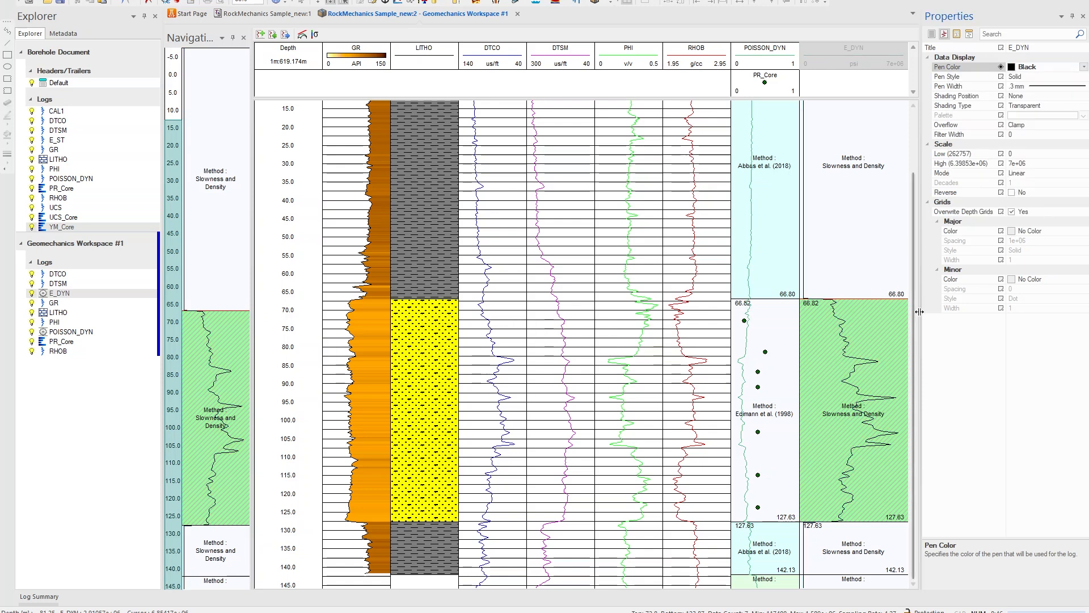
Change the upper E_DYN zone's method to Horsrud (2001) and set its P Slowness input to DTCO
click(870, 218)
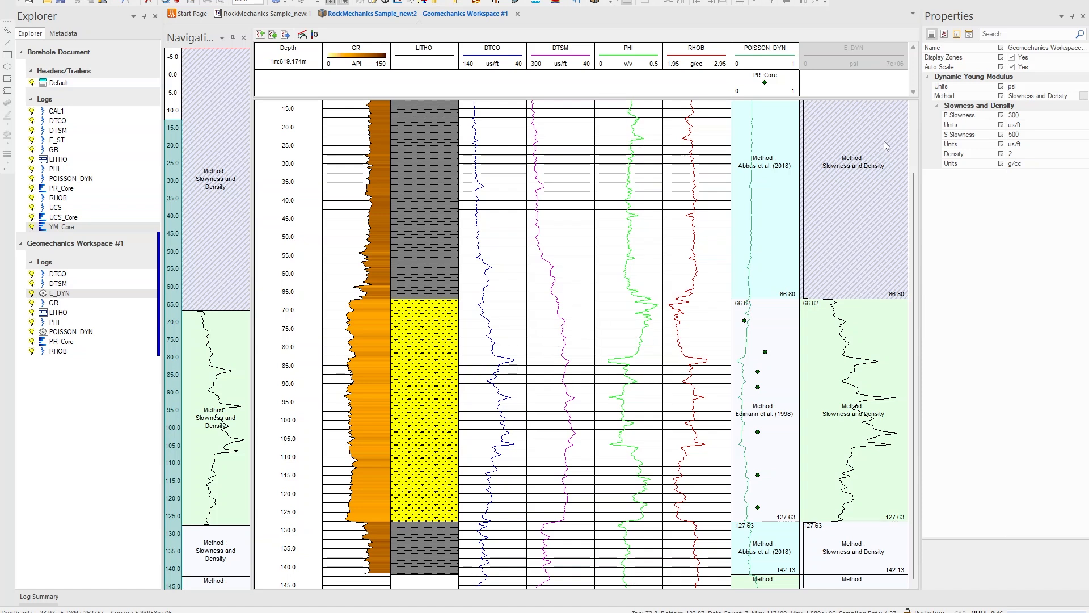
click(1084, 98)
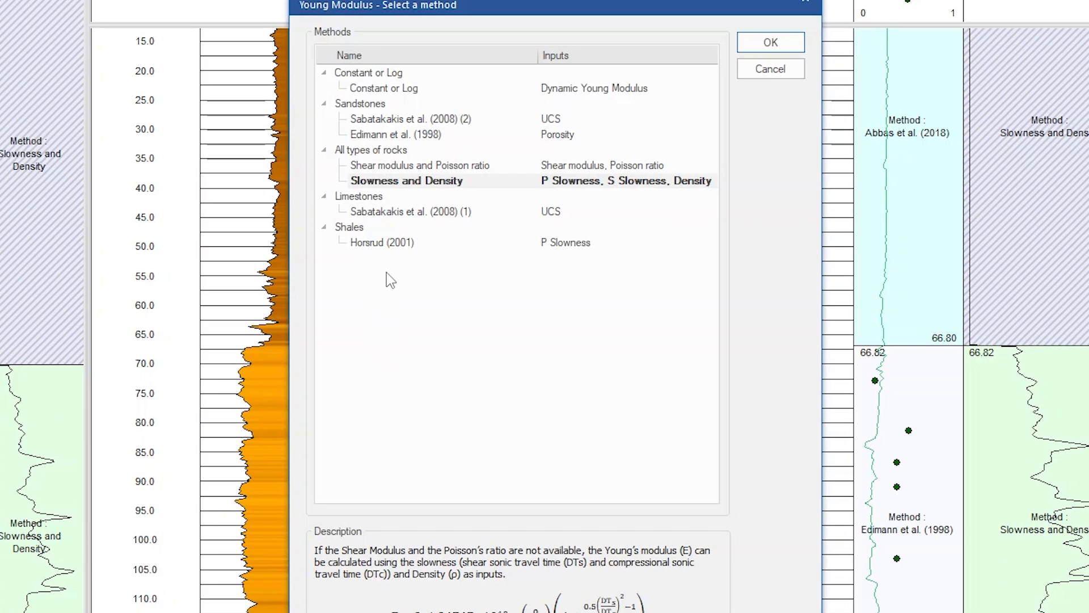
click(380, 244)
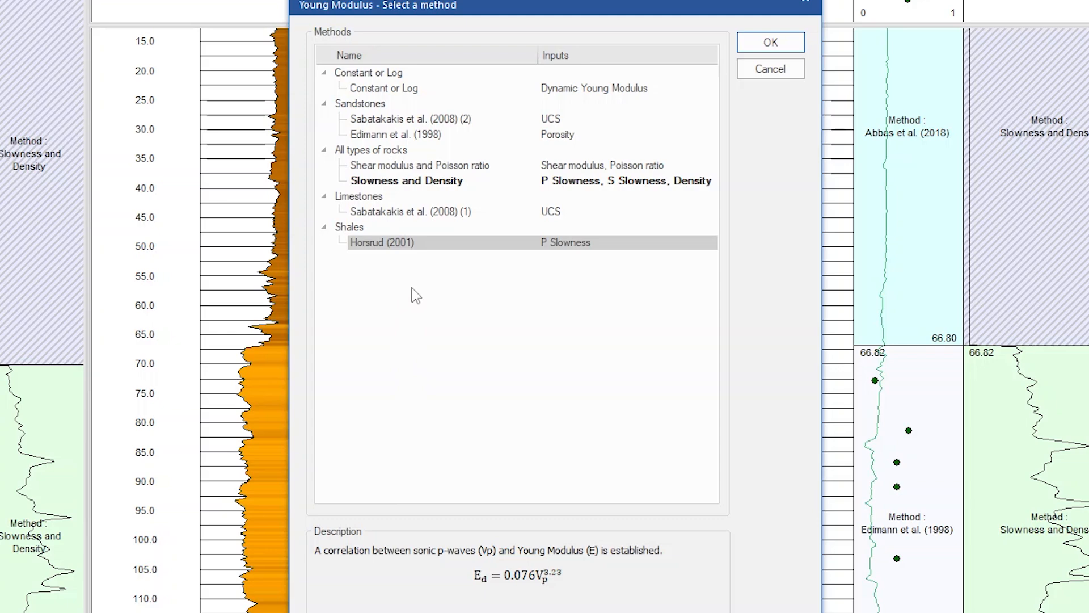
click(779, 43)
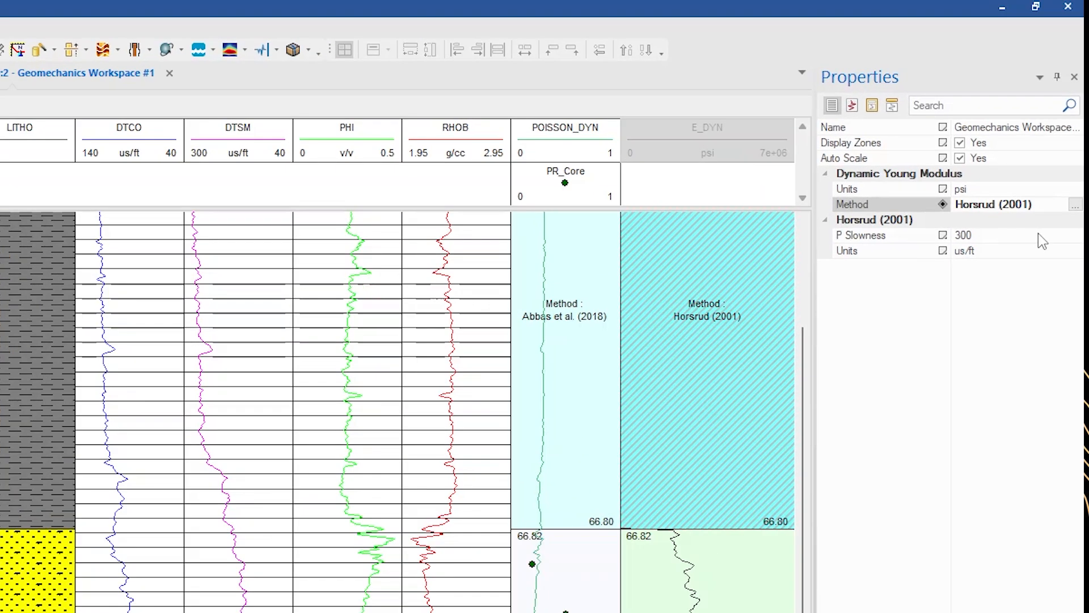
click(1061, 114)
click(1074, 115)
click(971, 251)
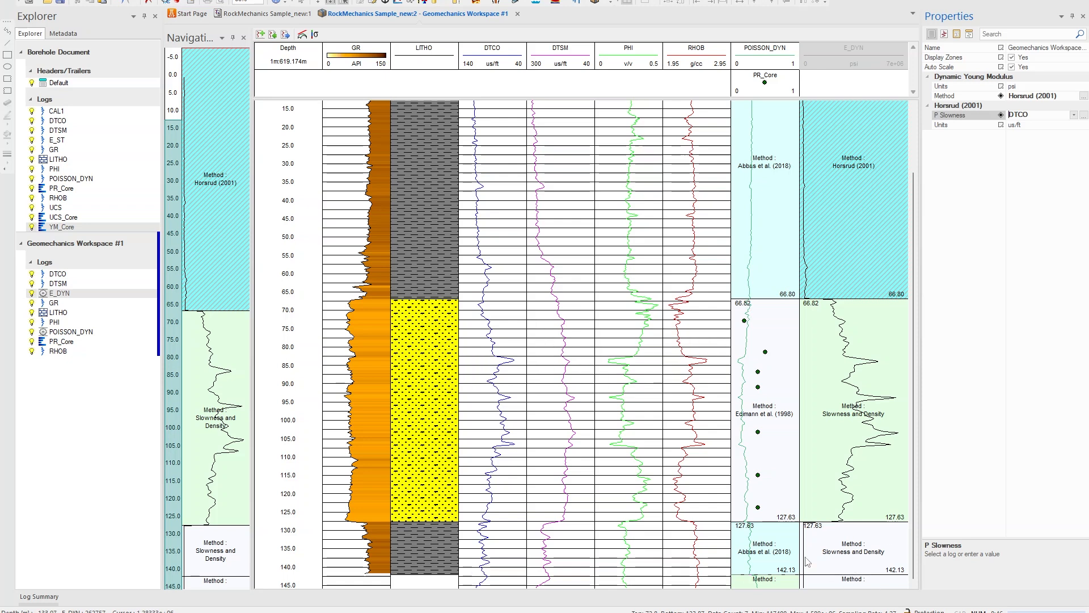
Apply the upper zone's Horsrud method to the Clay lithology zones selected from the LITHO log
right_click(853, 270)
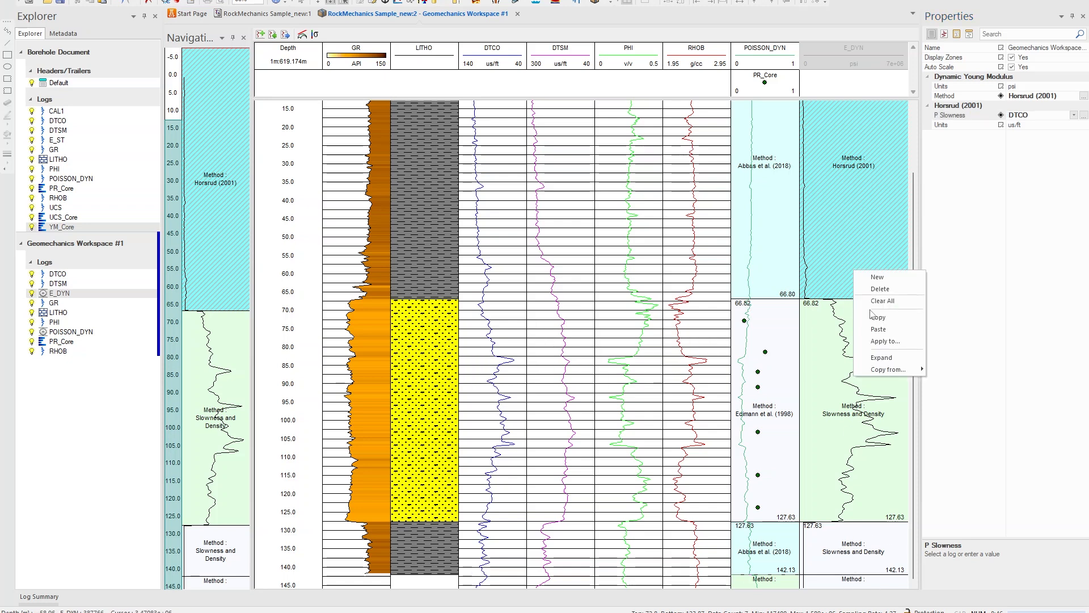
click(886, 346)
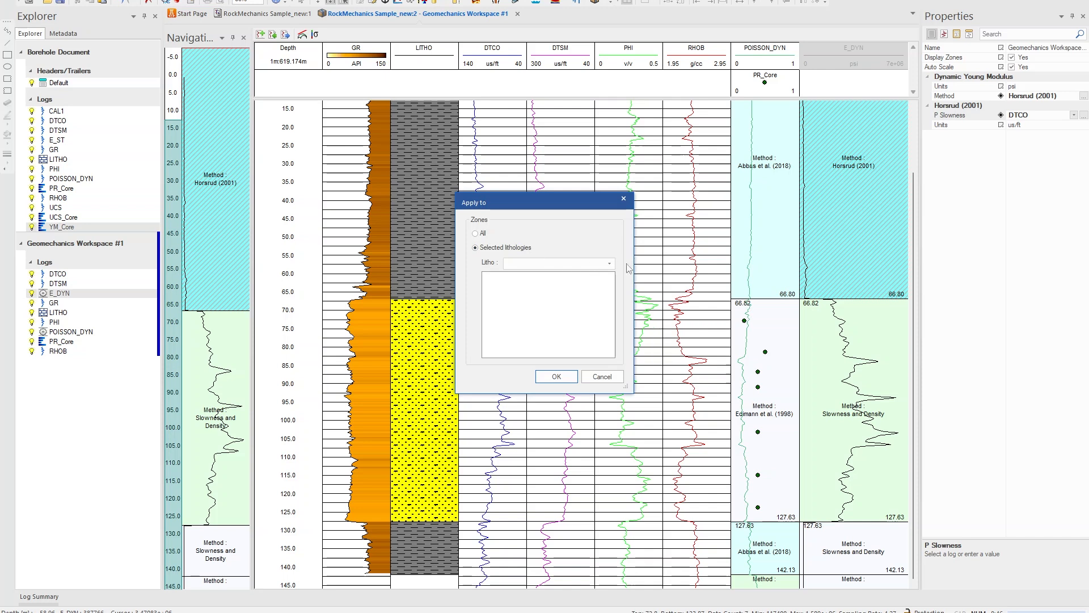
click(610, 263)
click(542, 275)
click(523, 294)
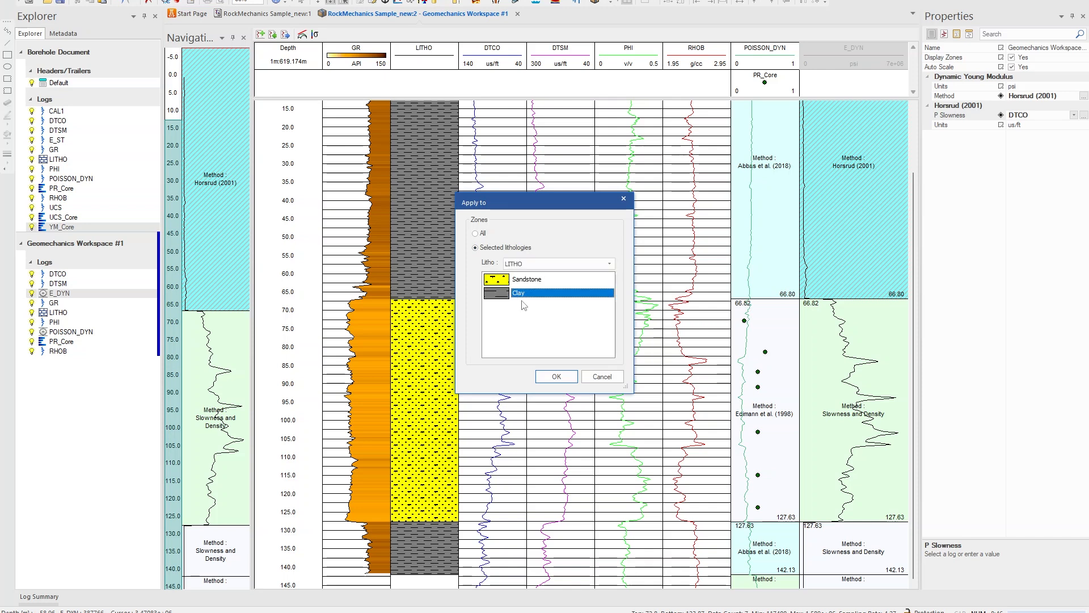
click(556, 377)
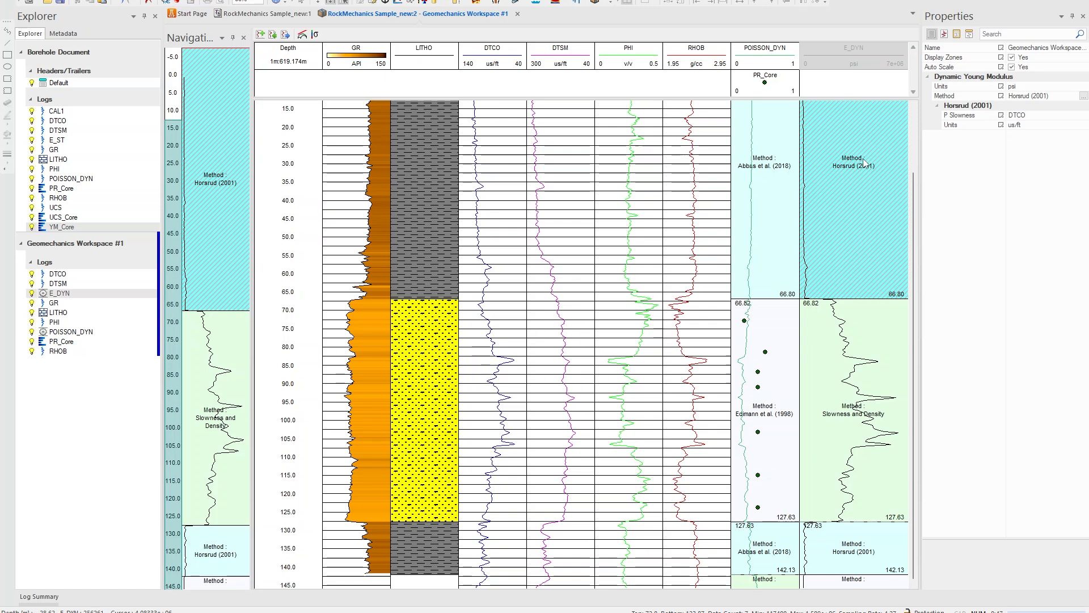
Add the YM_Core log to the workspace as a new track
click(63, 229)
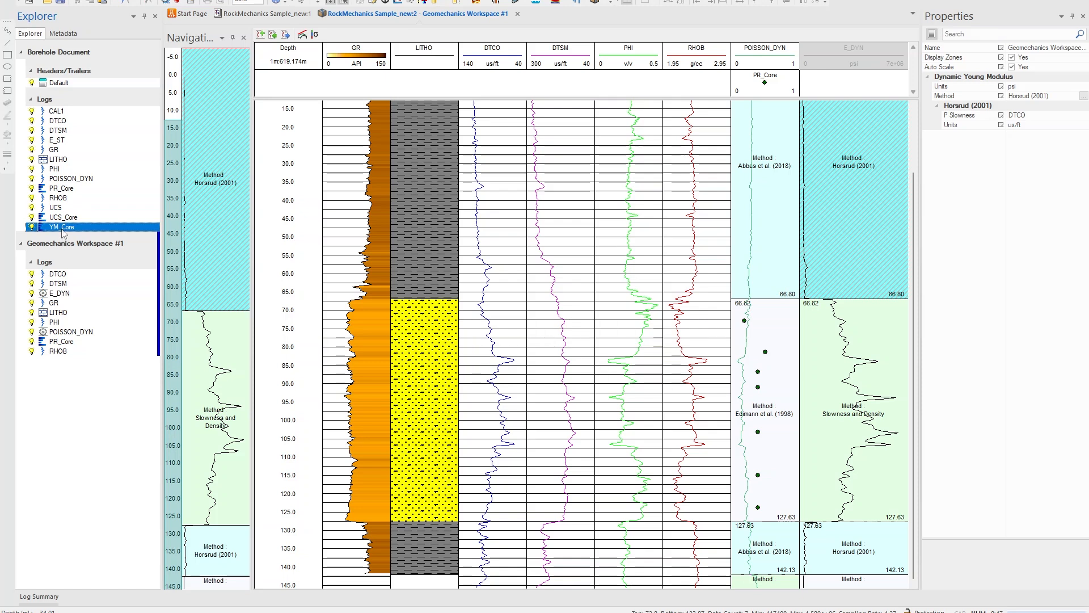
drag(65, 229, 79, 359)
drag(718, 184, 856, 30)
drag(931, 90, 896, 45)
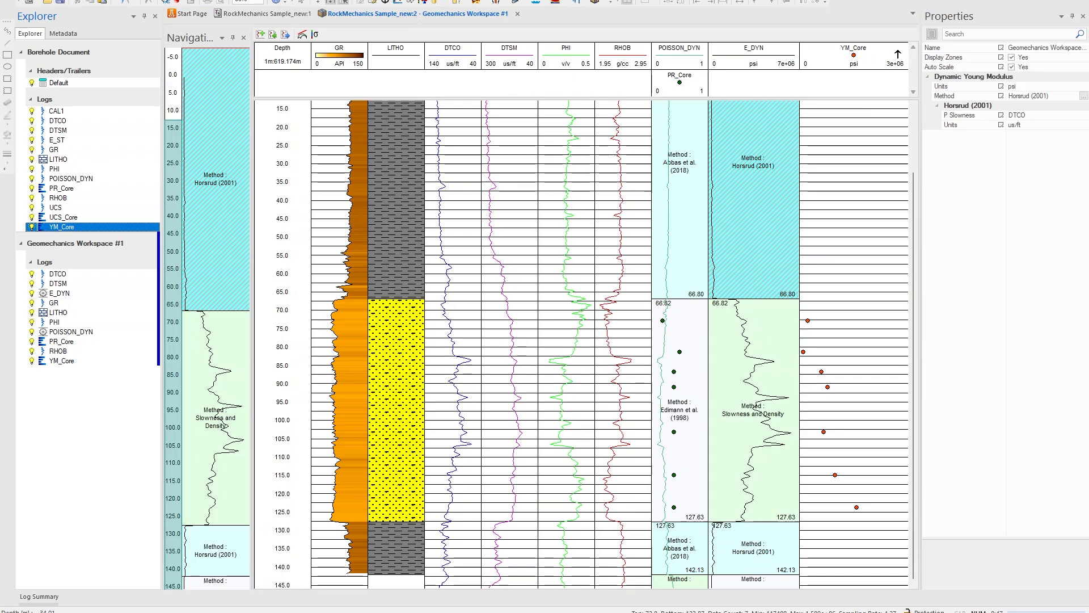
Open the process Parameters and compute Static Young Modulus from the Rock Mechanical Properties
click(262, 36)
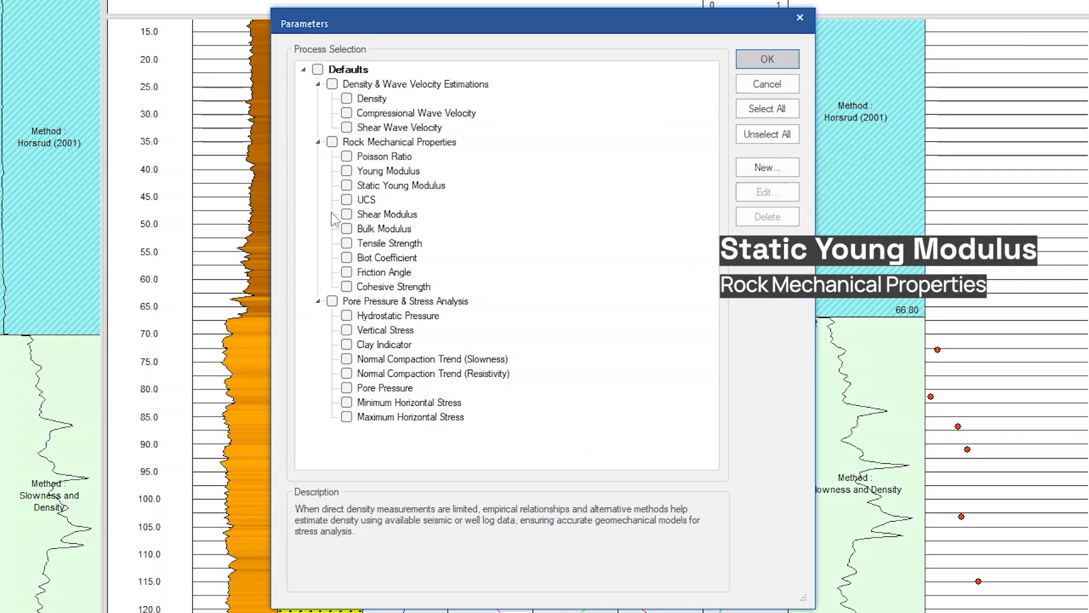
click(347, 186)
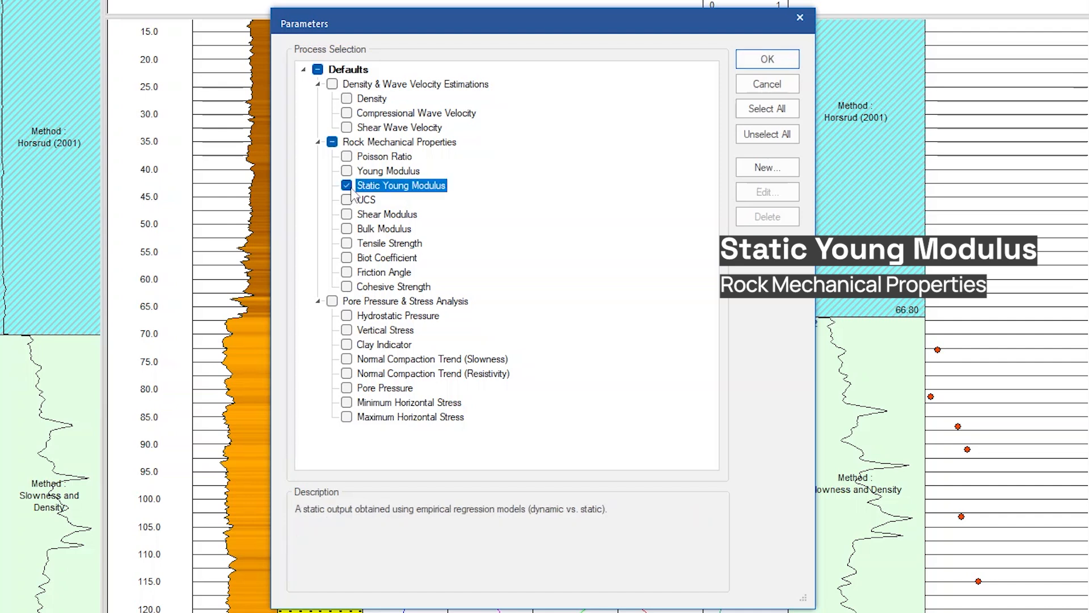
click(771, 63)
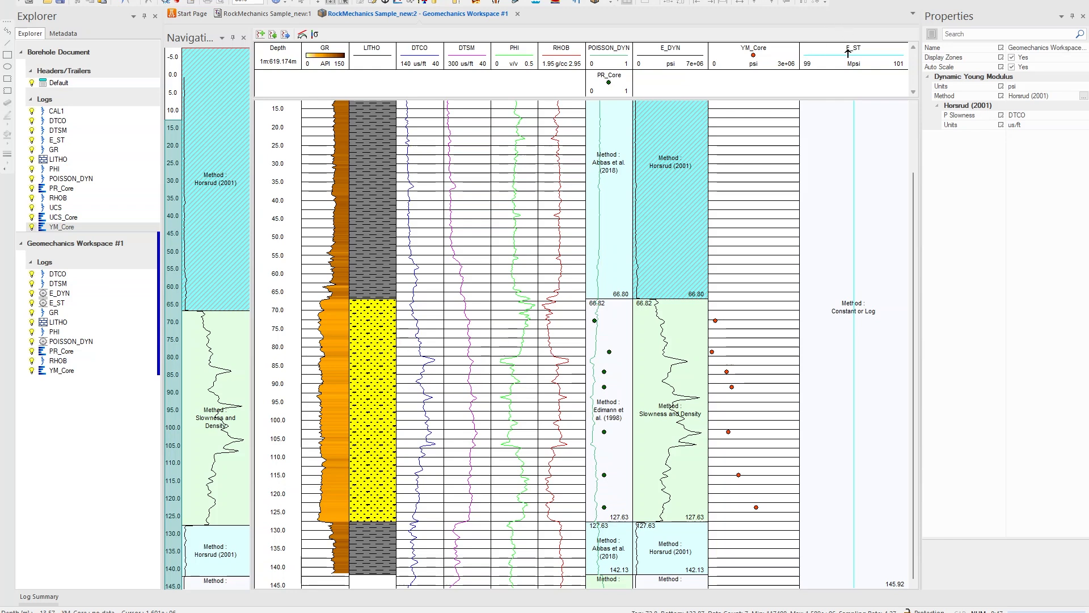
Move the YM_Core log into the E_ST track
click(757, 57)
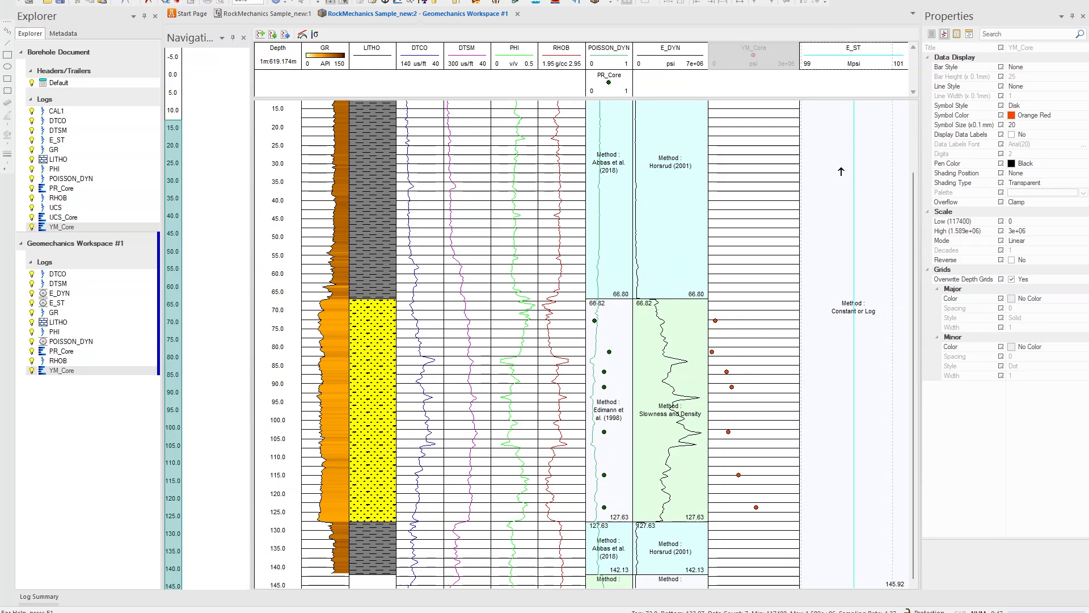
drag(842, 171, 842, 172)
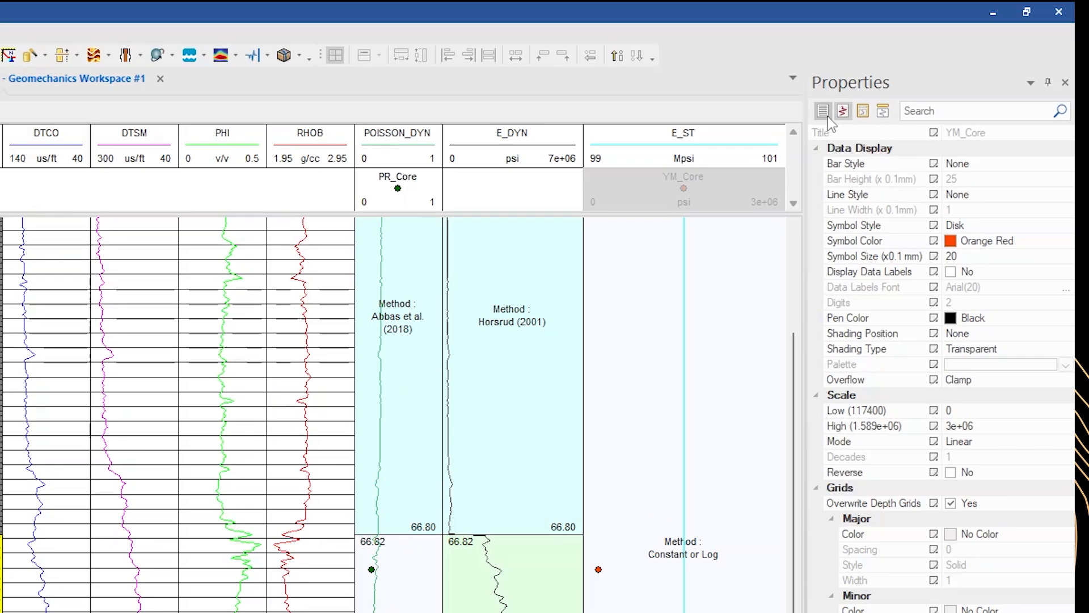
Set the YM_Core display scale's High value to 7e+06
click(827, 116)
click(844, 112)
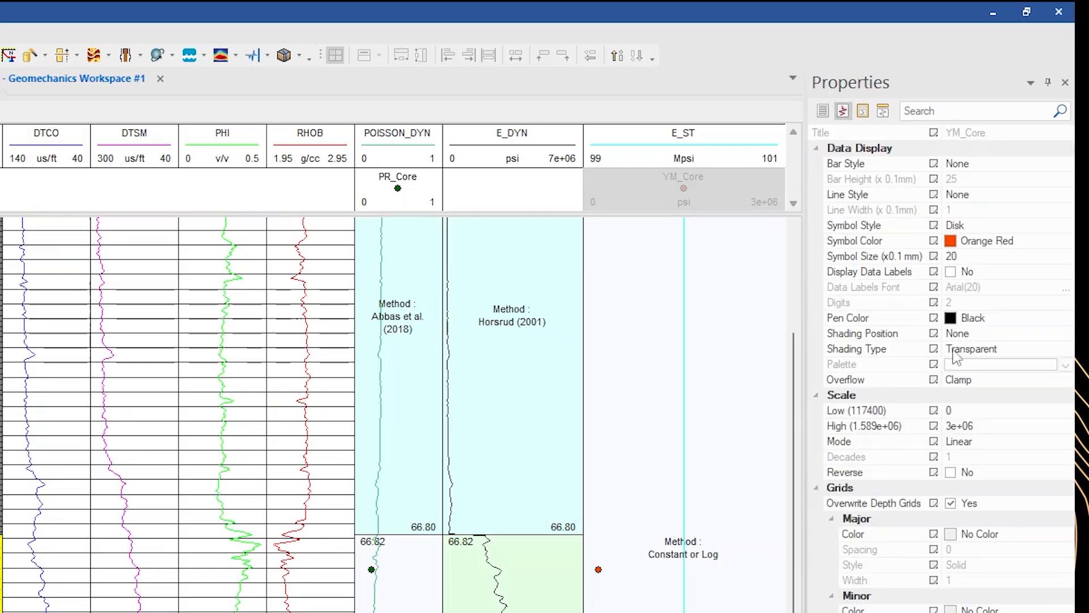
click(957, 426)
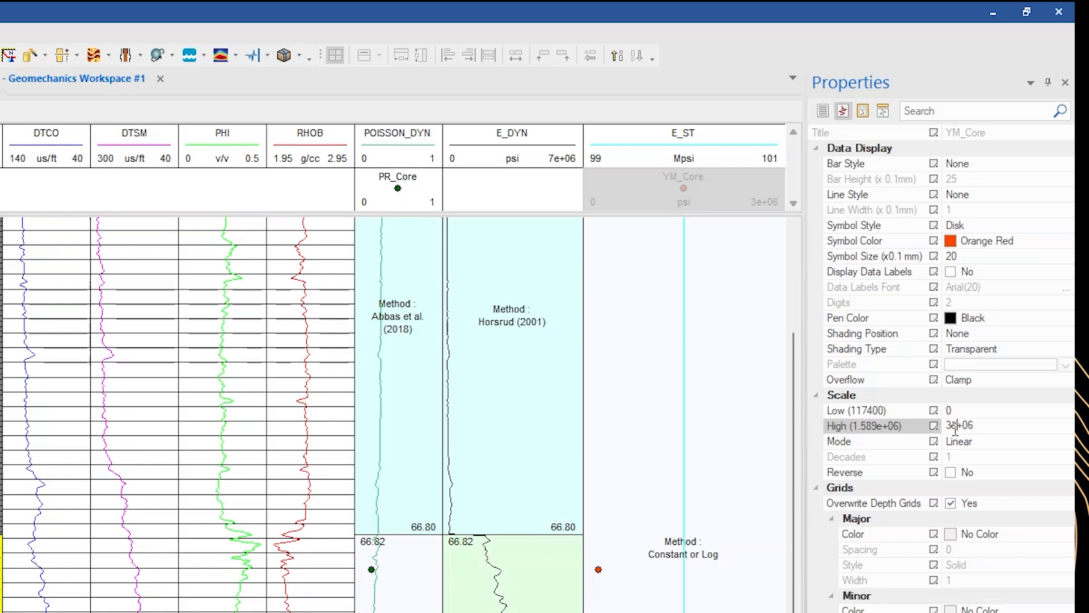
key(BackSpace)
text(7)
key(Return)
Turn off Auto Scale for the Static Young Modulus and set its units to psi
click(823, 111)
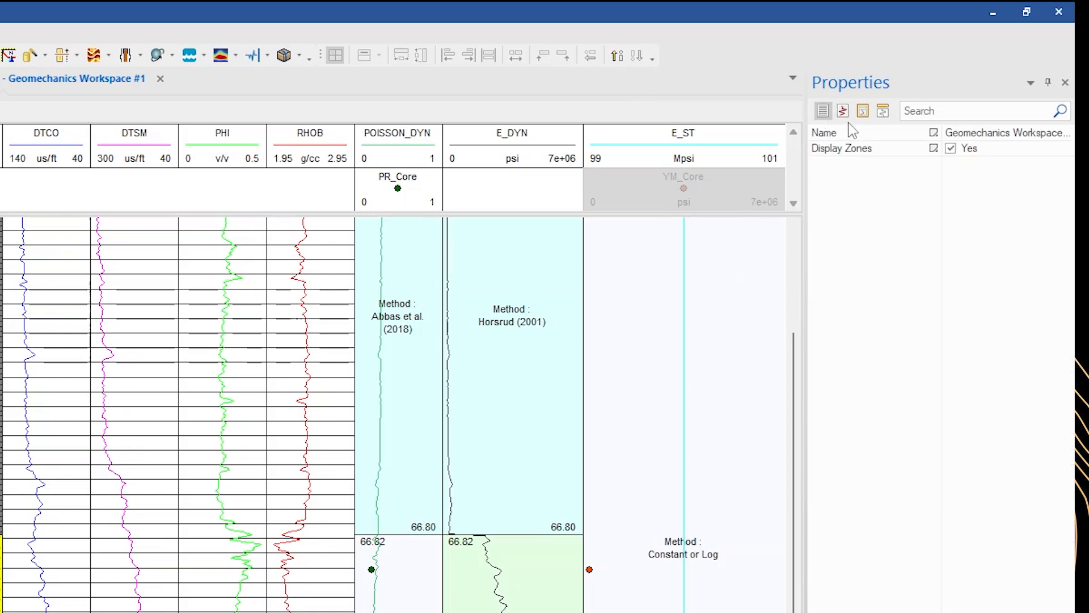
click(843, 111)
click(744, 400)
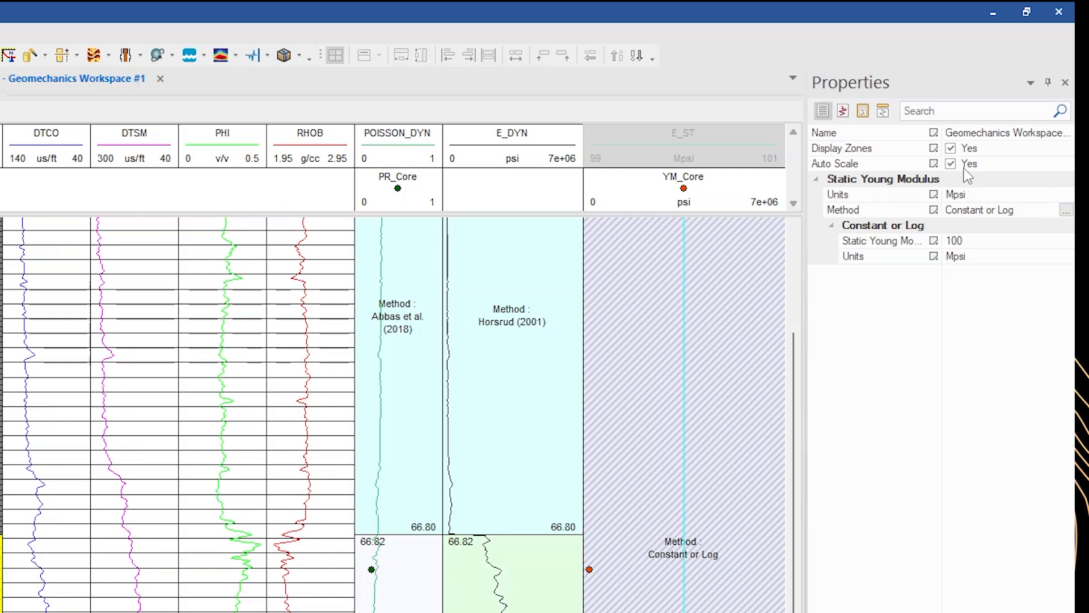
click(952, 164)
click(977, 194)
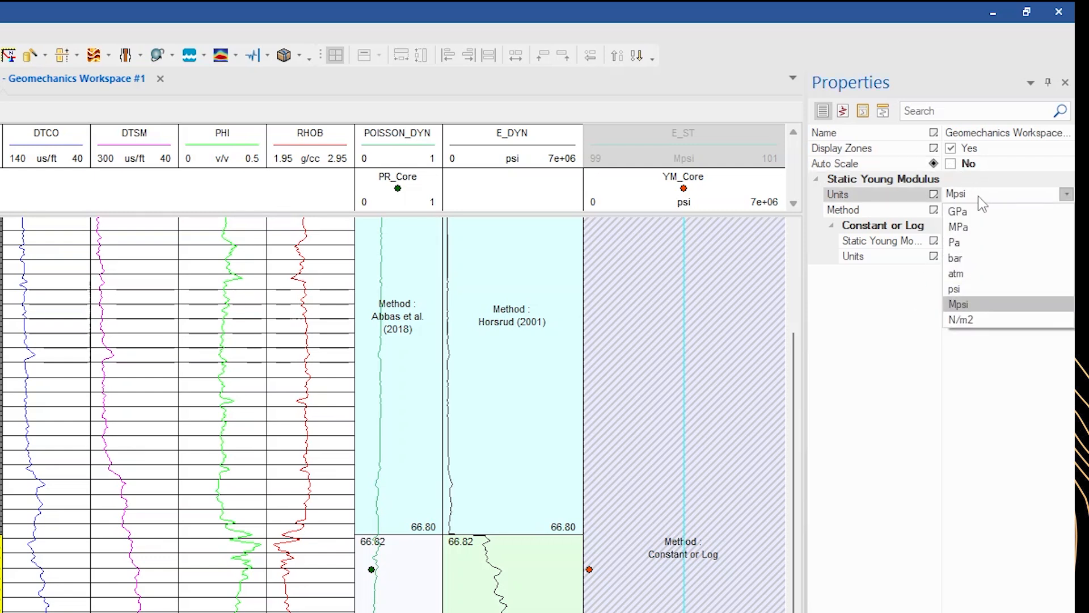
click(956, 288)
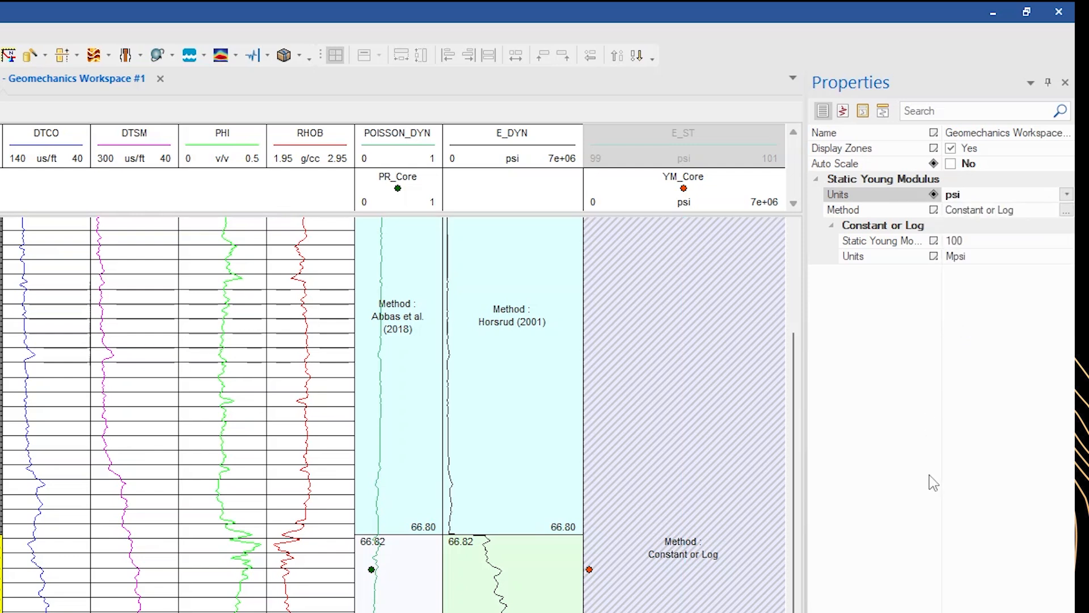
click(692, 180)
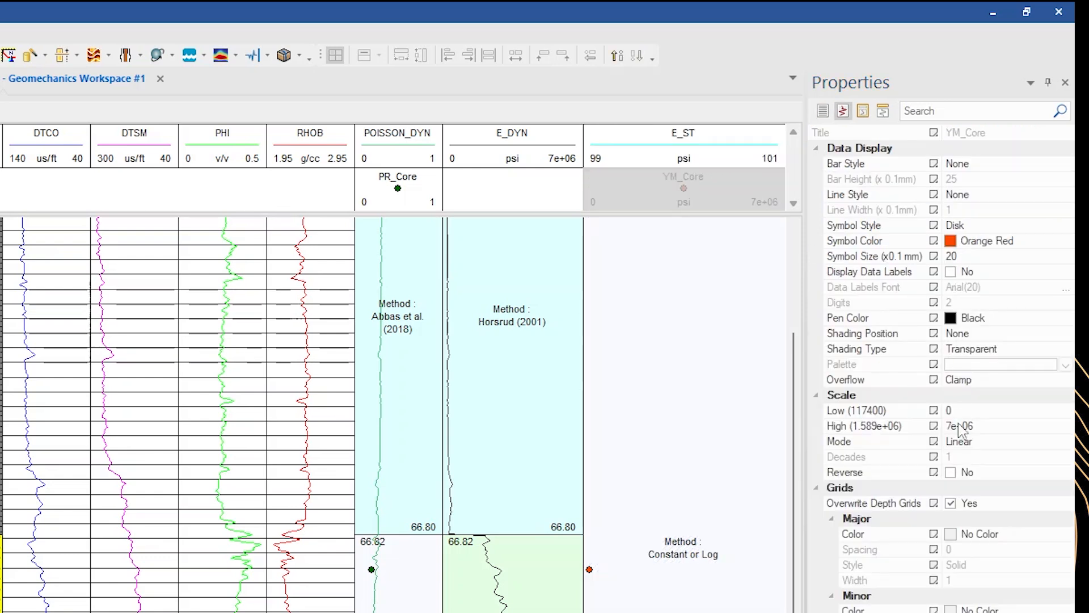
Set the E_ST log's display scale to Low 0 and High 7e+06
click(963, 426)
drag(998, 425, 887, 428)
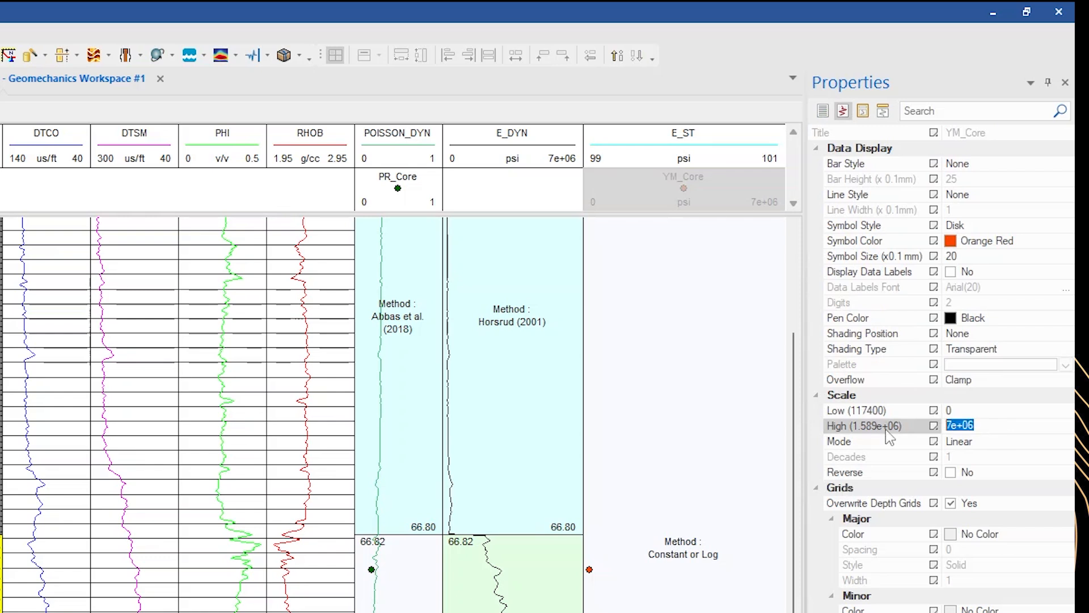
click(699, 162)
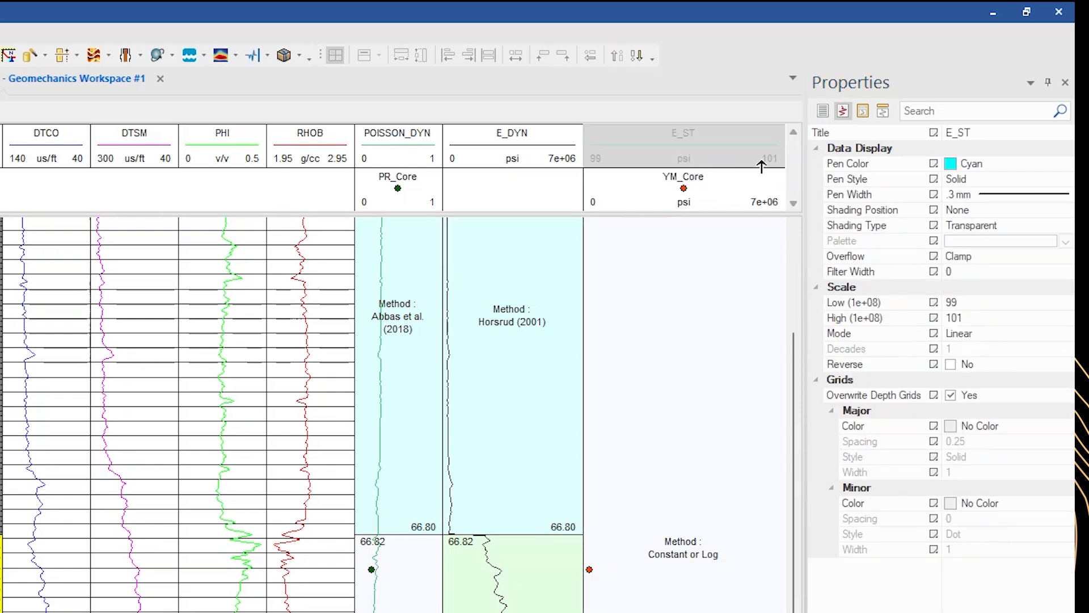
click(954, 302)
text(0)
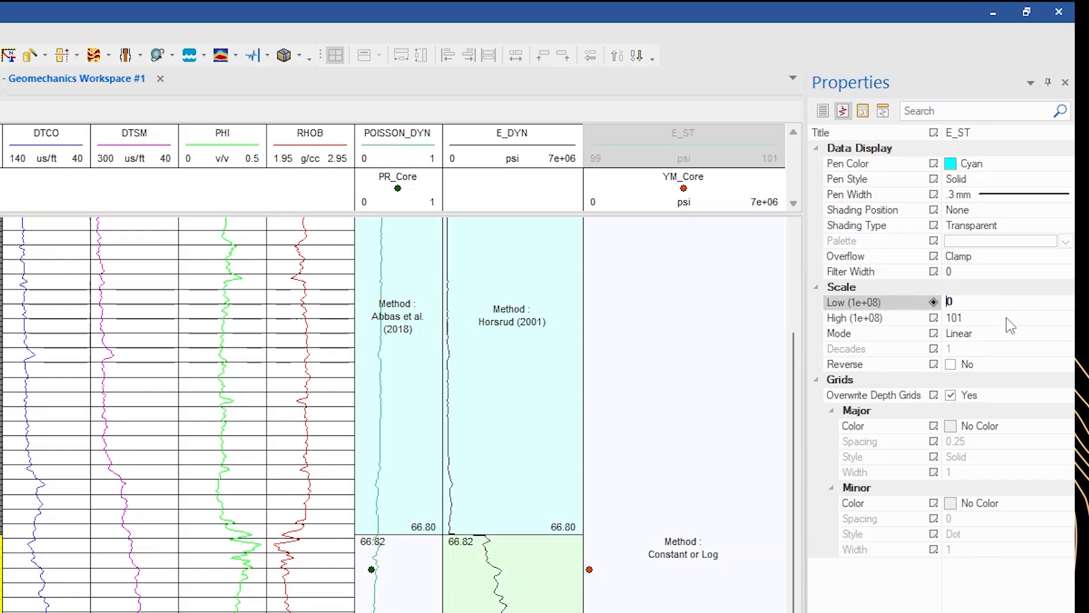
click(1007, 318)
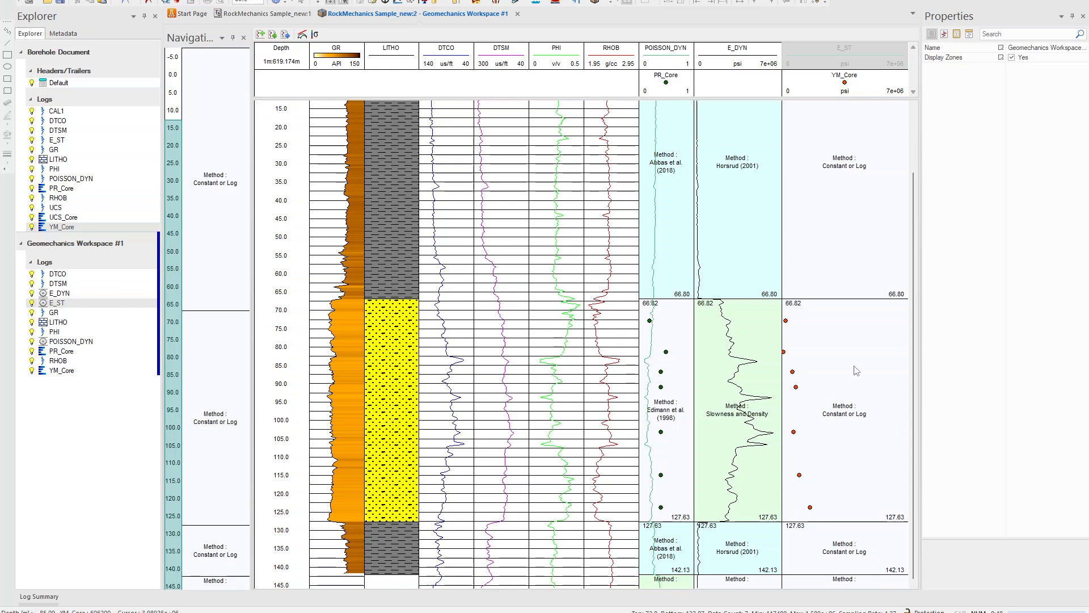
Set the sandstone zone's Static Young Modulus method to Sandstones Lacy (1997) with E_DYN as the dynamic Young modulus input
click(872, 435)
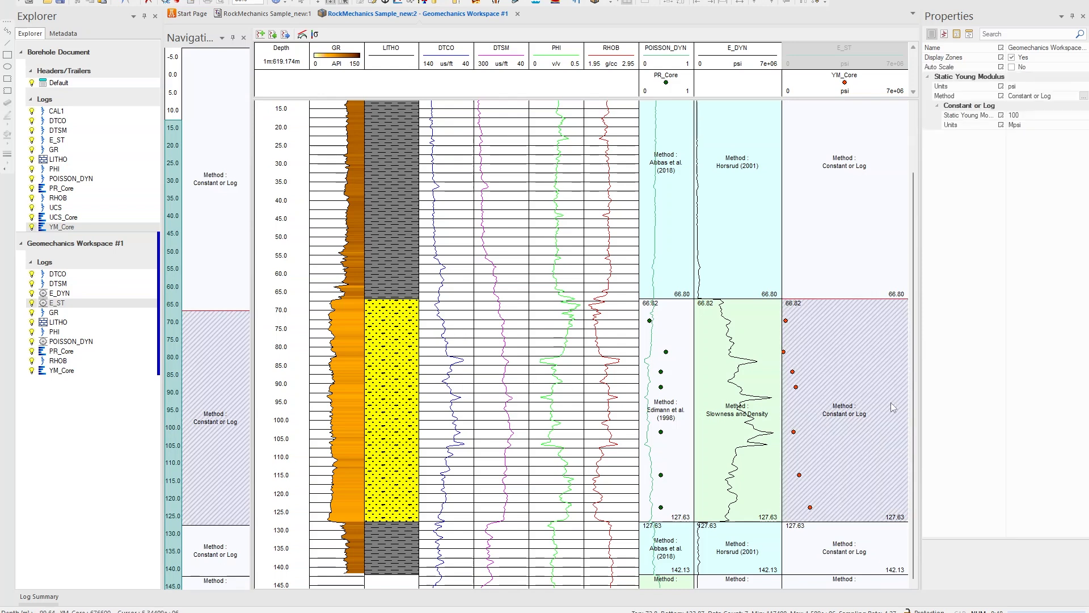
click(1083, 96)
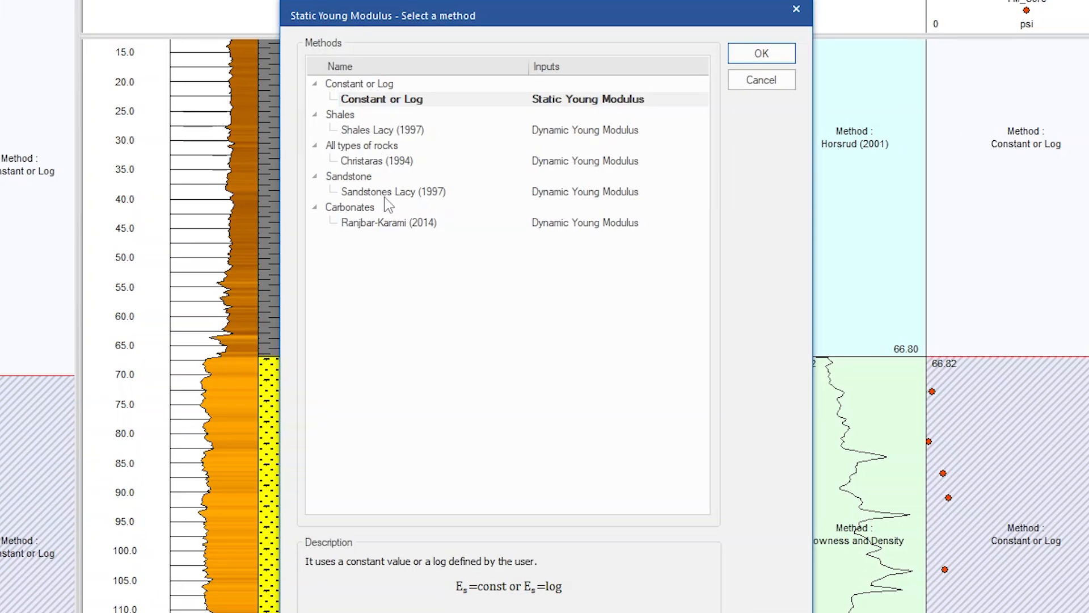
double_click(448, 196)
click(1073, 115)
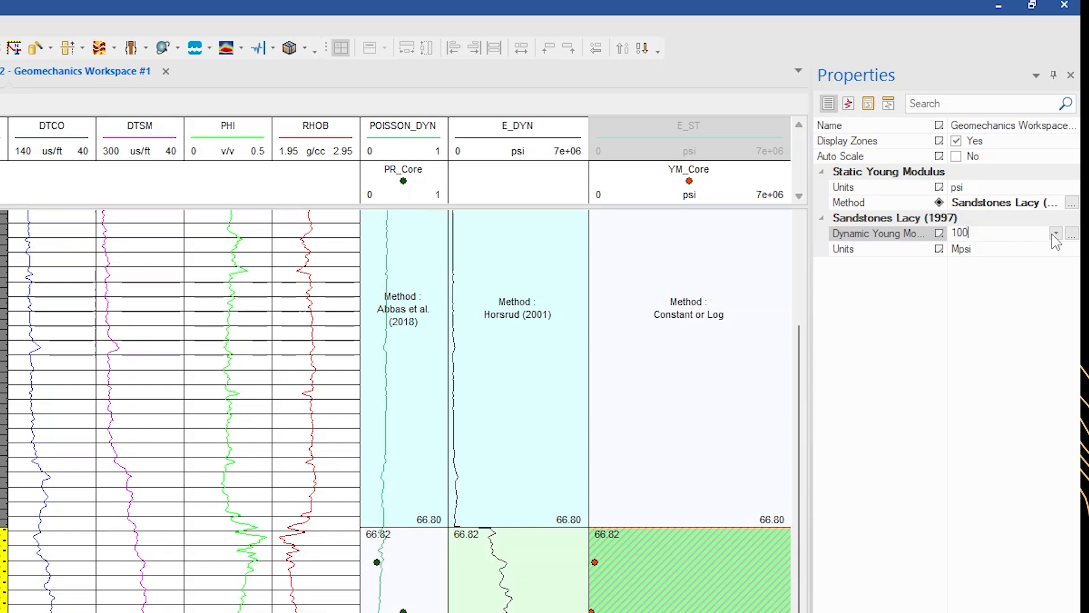
click(1056, 234)
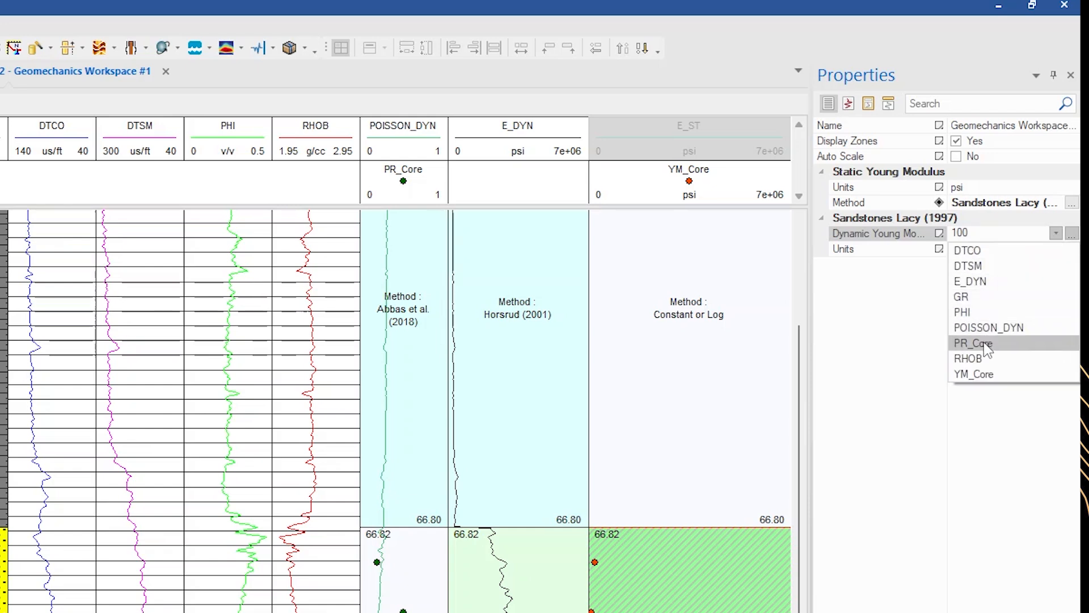
click(971, 281)
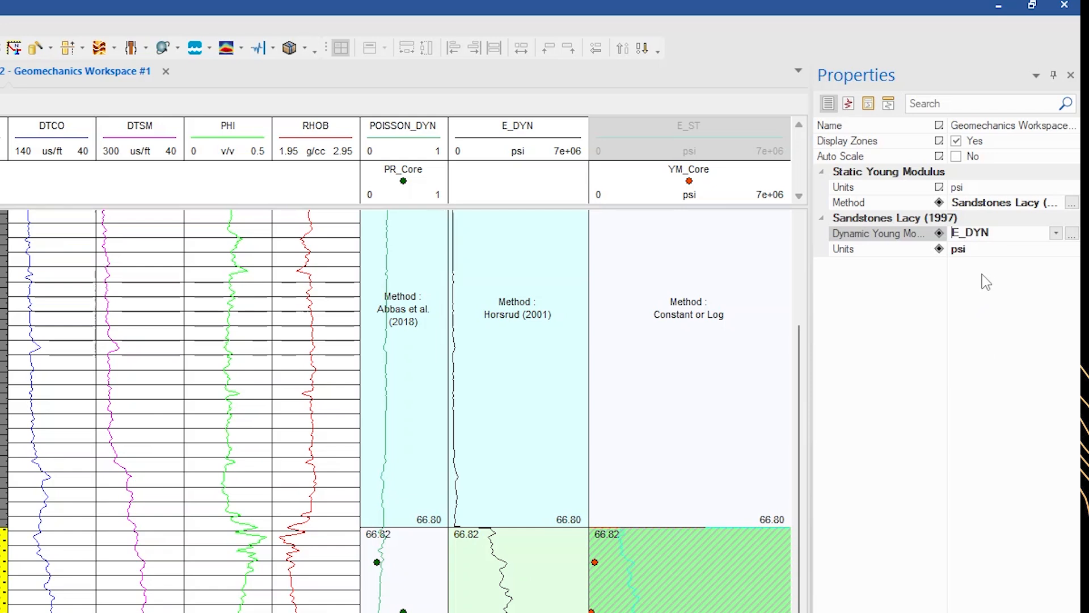
Change the E_ST log's pen color to black
click(853, 109)
click(967, 159)
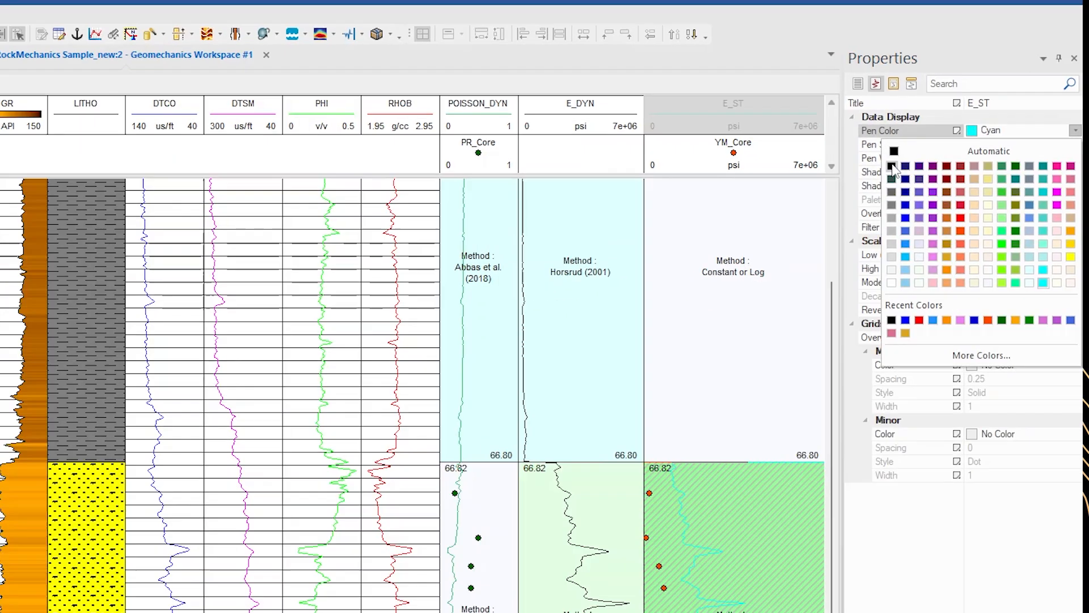
click(867, 196)
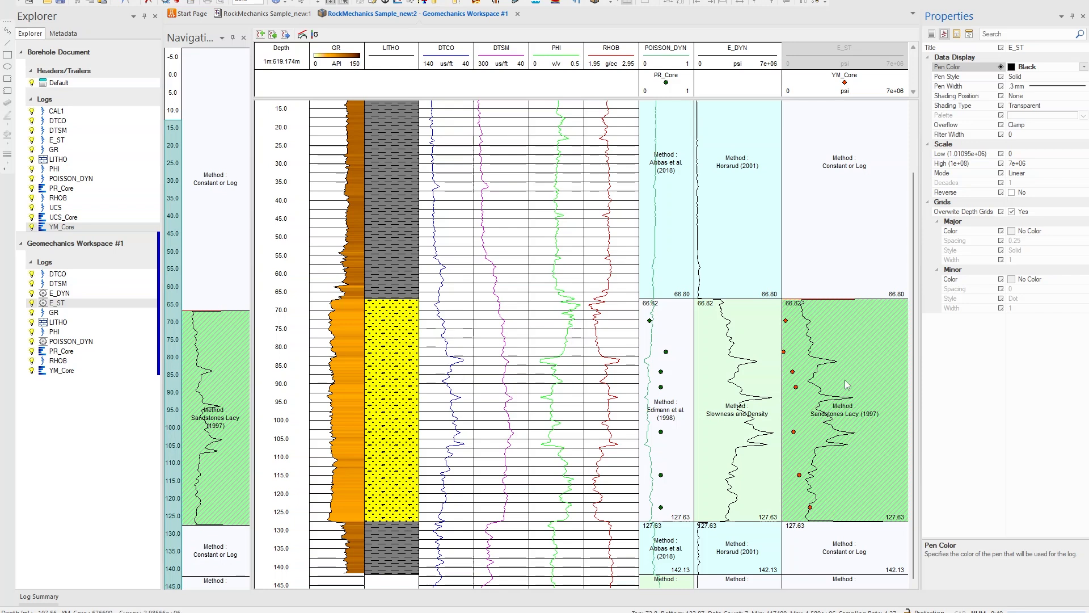
Switch the sandstone zone's Static Young Modulus method to Christaras (1994)
click(883, 348)
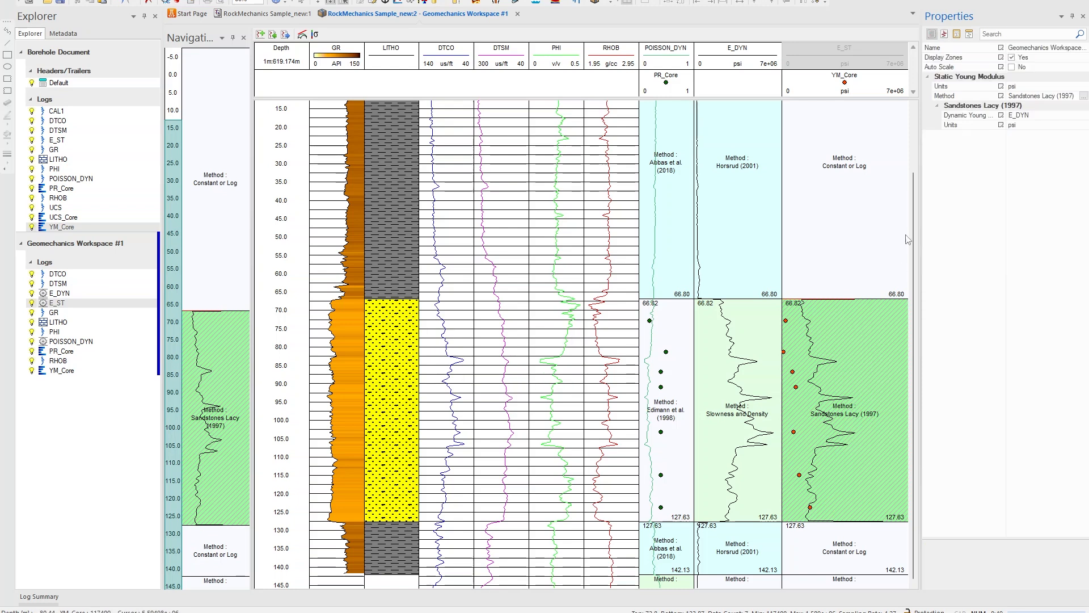
click(1082, 97)
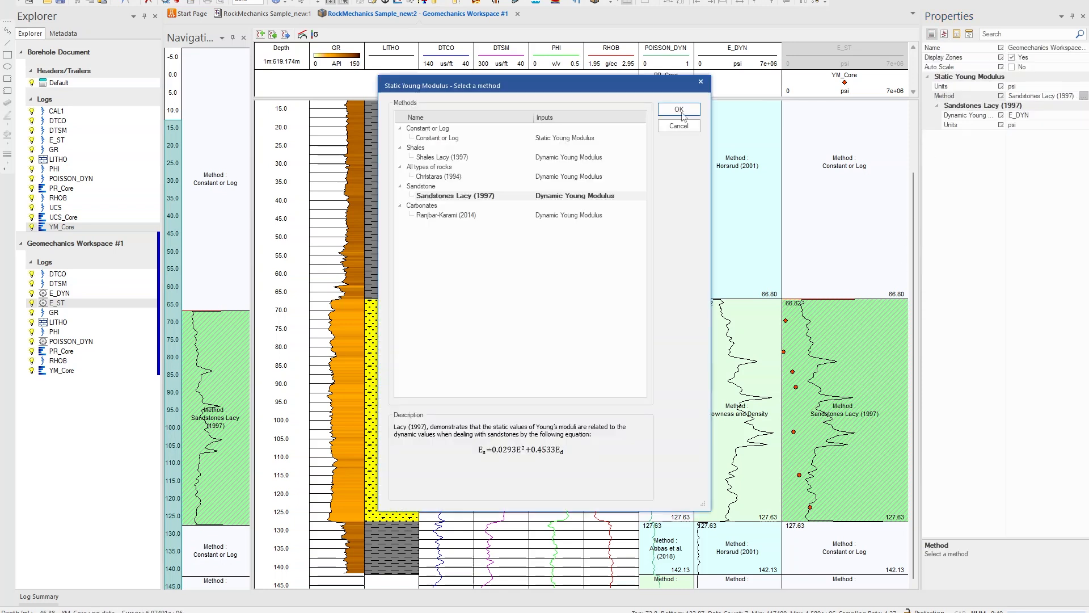
click(443, 177)
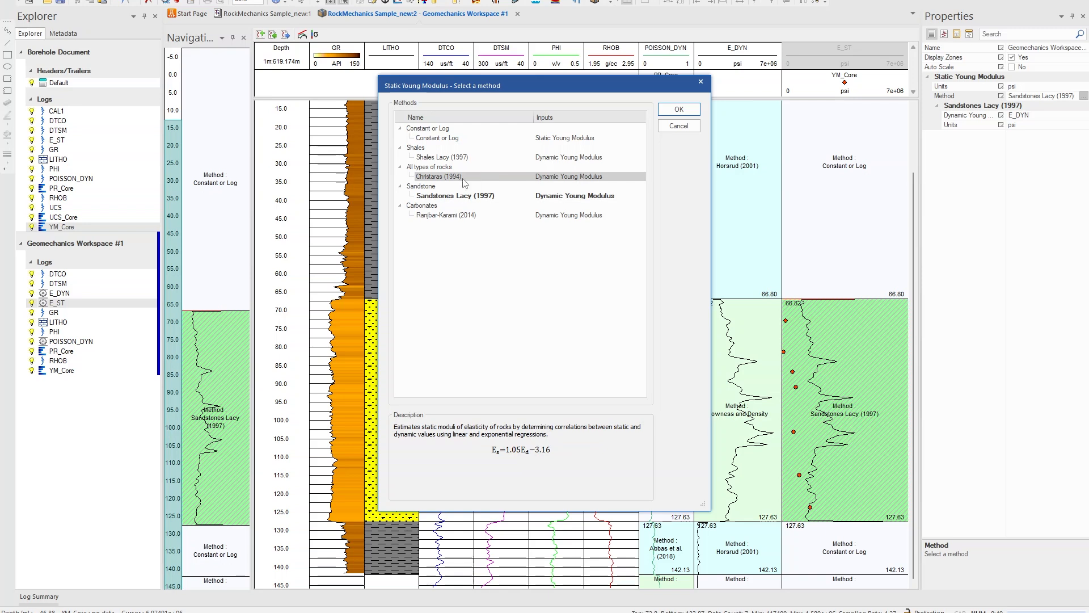
click(679, 110)
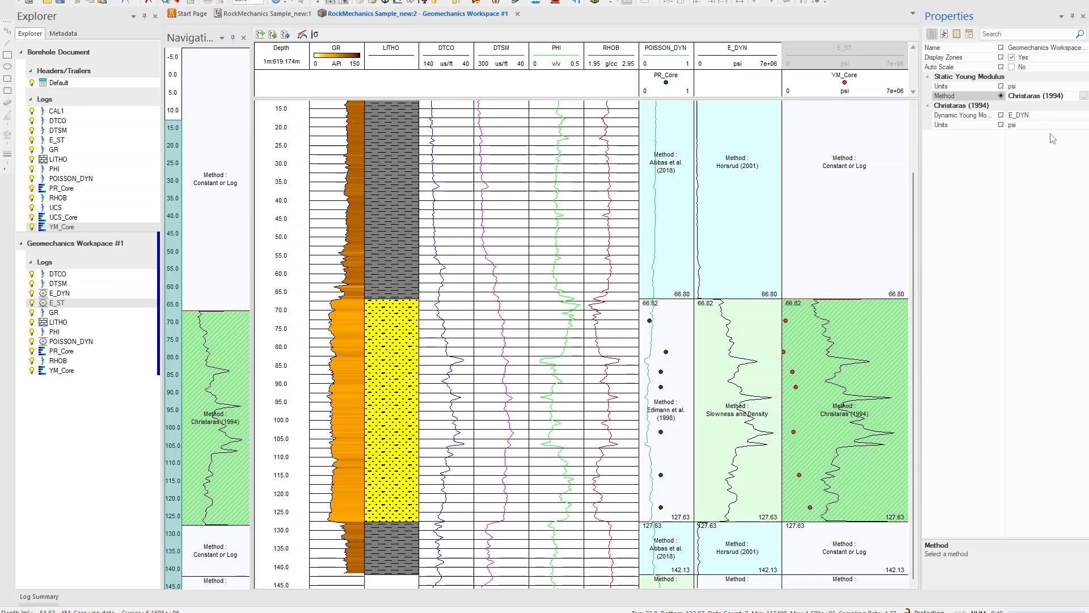
Restore the sandstone zone's method to Sandstones Lacy (1997)
click(1084, 96)
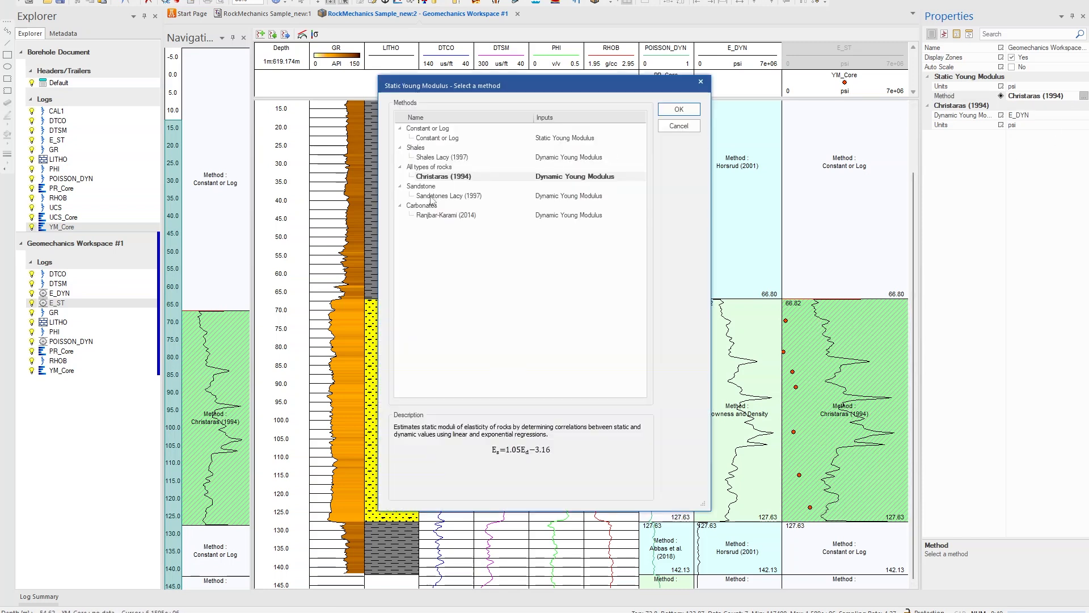
click(431, 196)
click(679, 110)
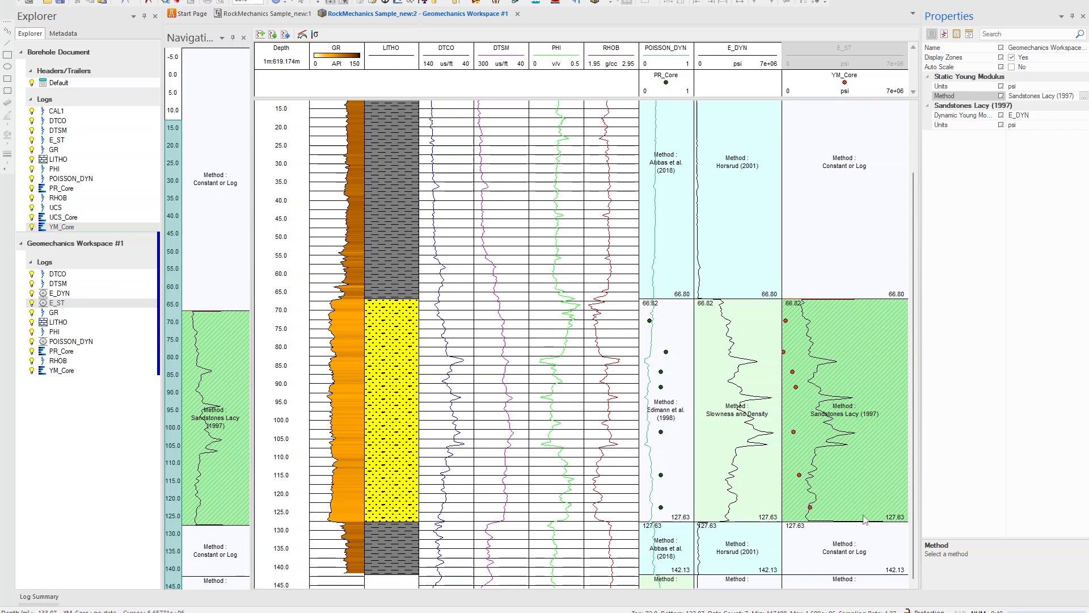
Set the upper shale zone's Static Young Modulus method to Shales Lacy (1997) with E_DYN as the dynamic Young modulus input
click(846, 227)
right_click(847, 209)
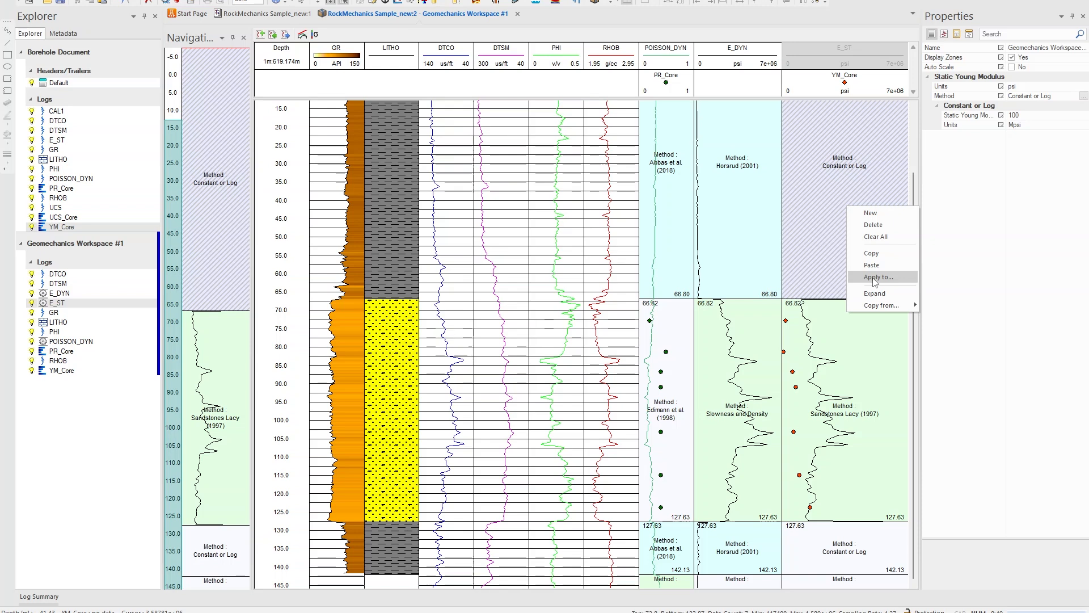
click(1083, 97)
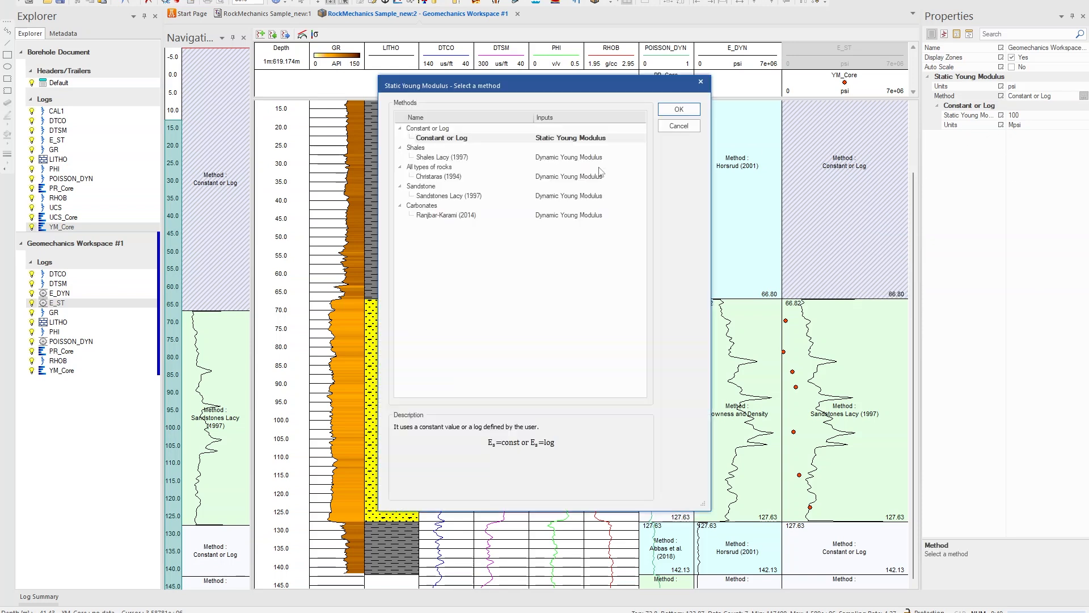
click(442, 157)
click(680, 109)
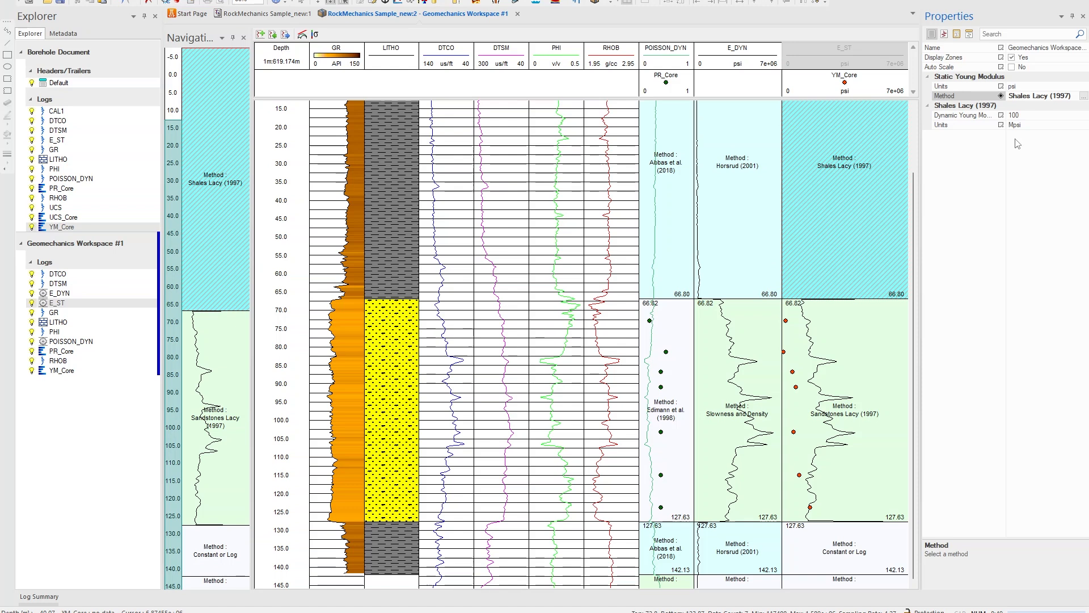
click(1053, 121)
click(1055, 121)
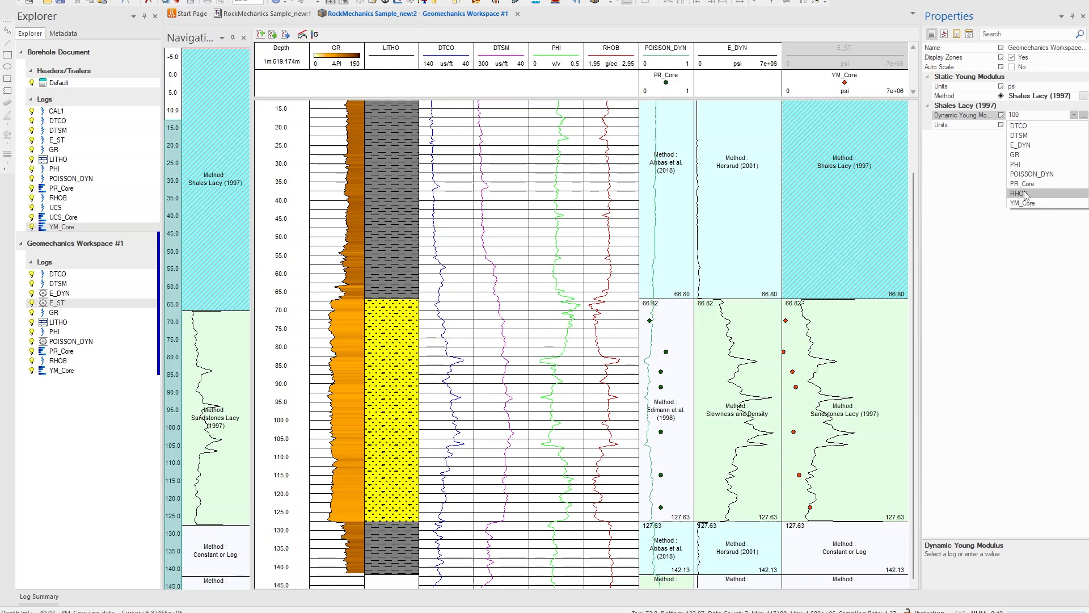
click(1021, 144)
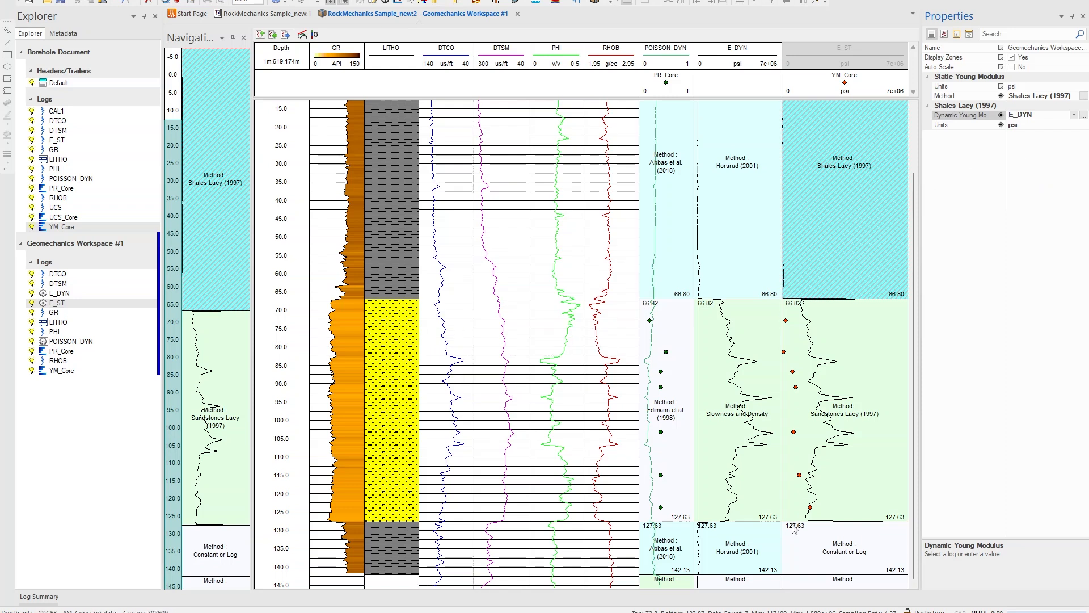
Apply the shale zone's method to the matching lithology zones selected from the LITHO log
right_click(819, 221)
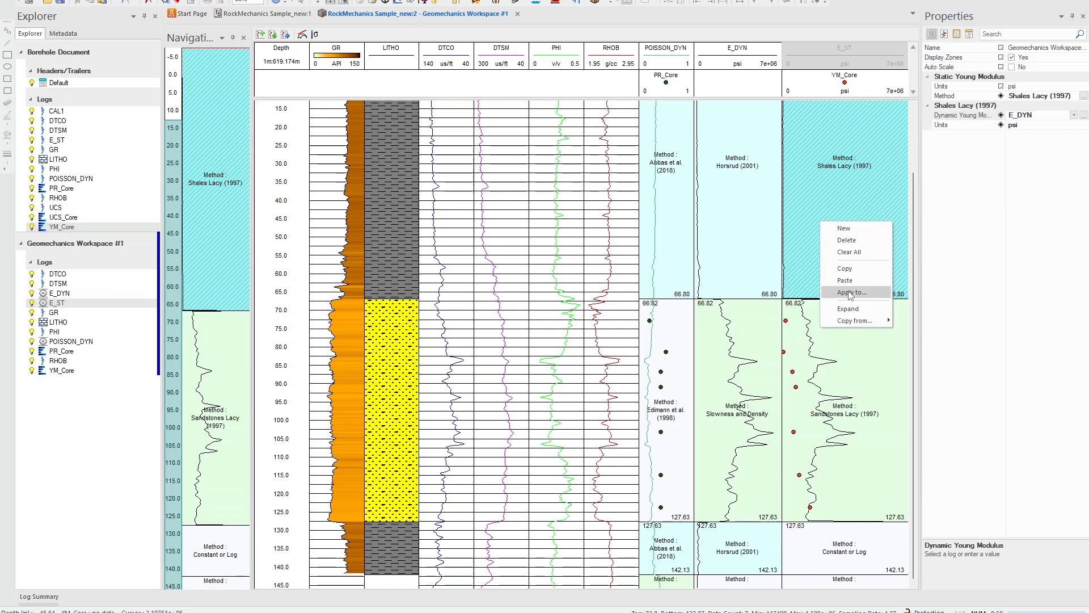
click(851, 292)
click(523, 263)
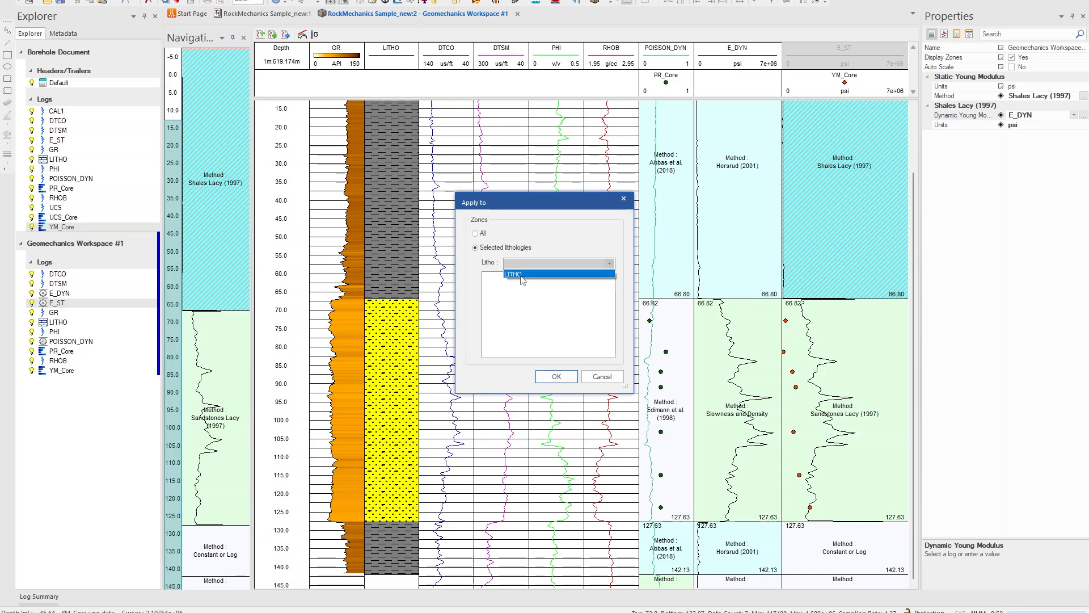
click(521, 274)
click(514, 296)
click(556, 377)
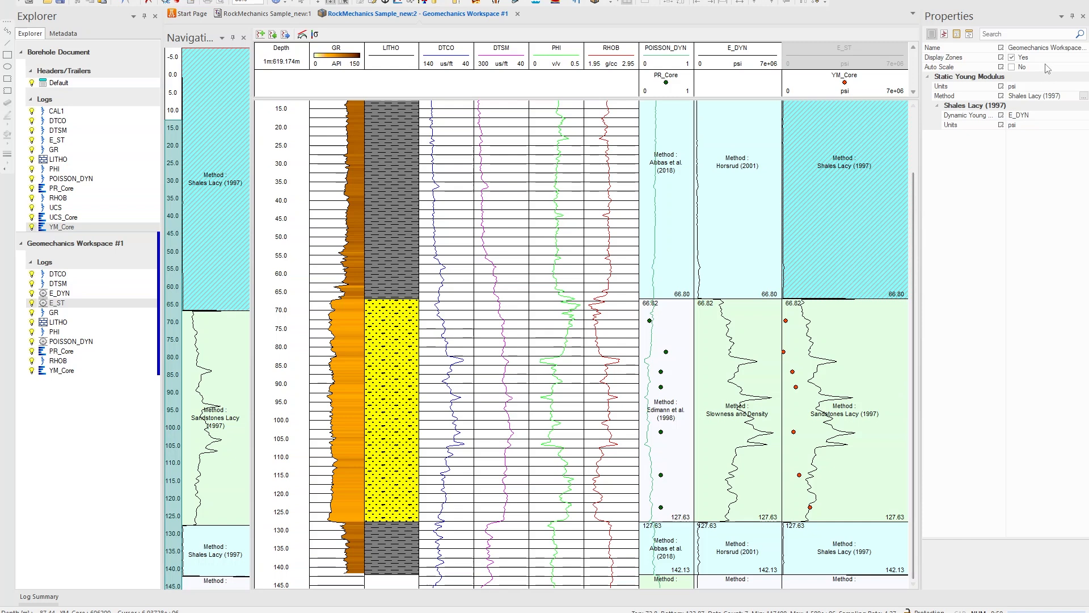
Change the E_DYN sandstone zone's method to Edimann et al. (1998) using PHI as the porosity input
click(753, 341)
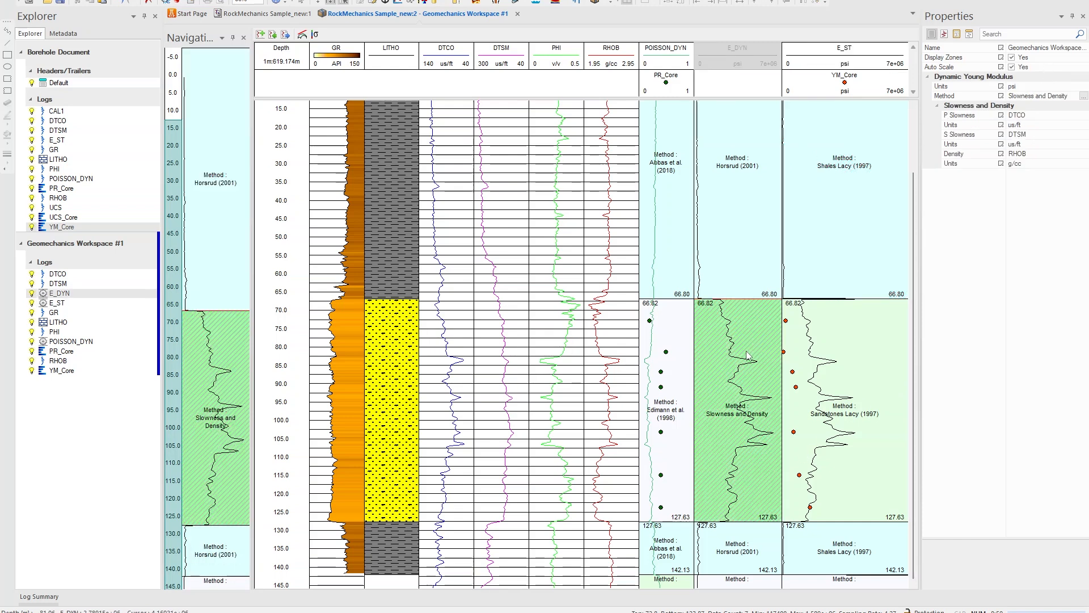
click(1084, 96)
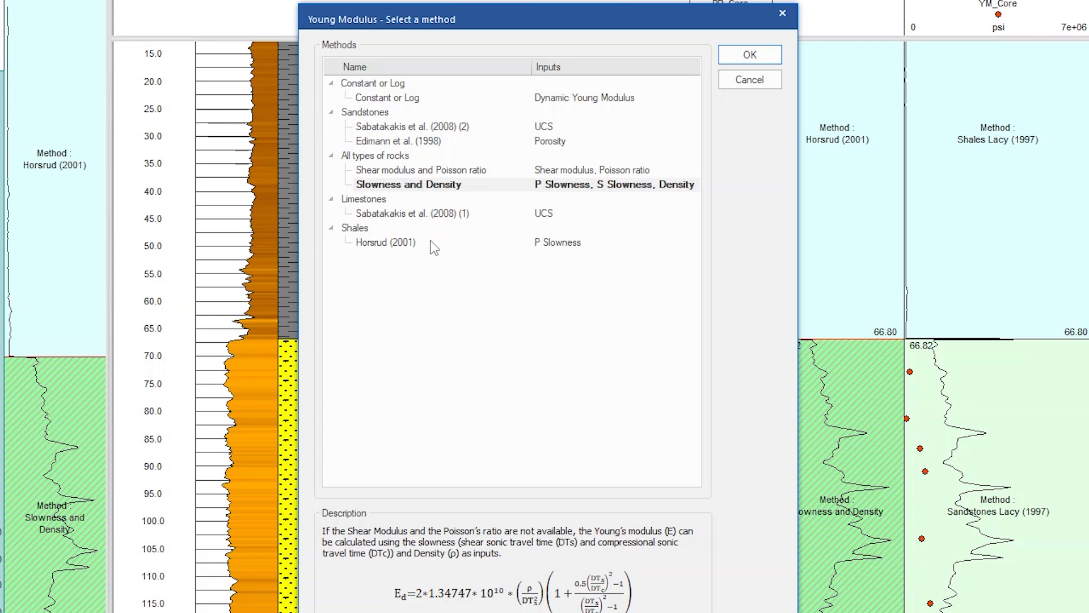
click(405, 141)
click(750, 54)
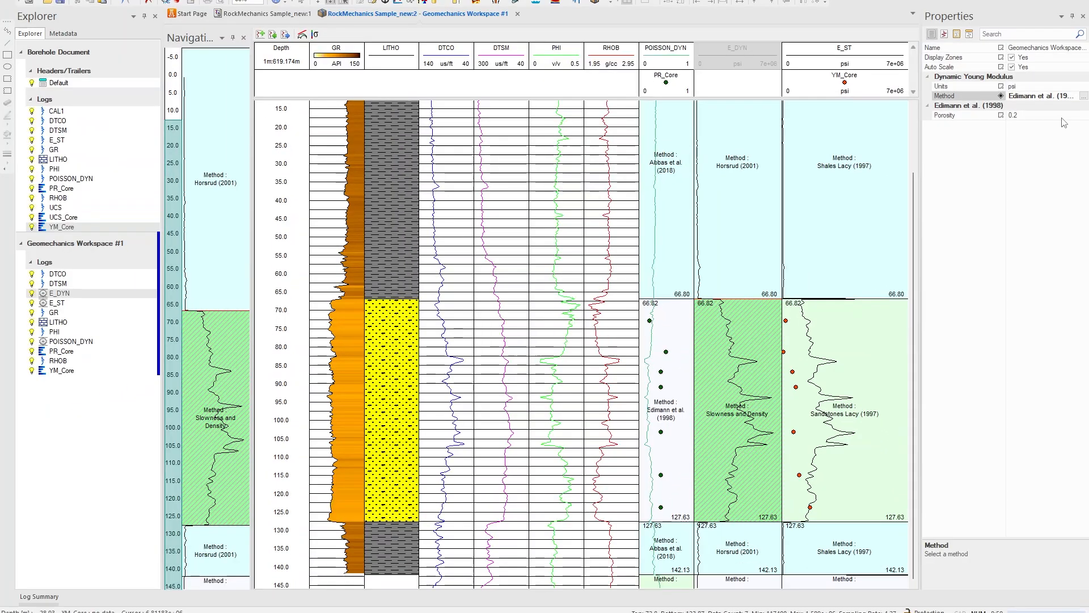
click(1061, 115)
click(1074, 115)
click(1028, 156)
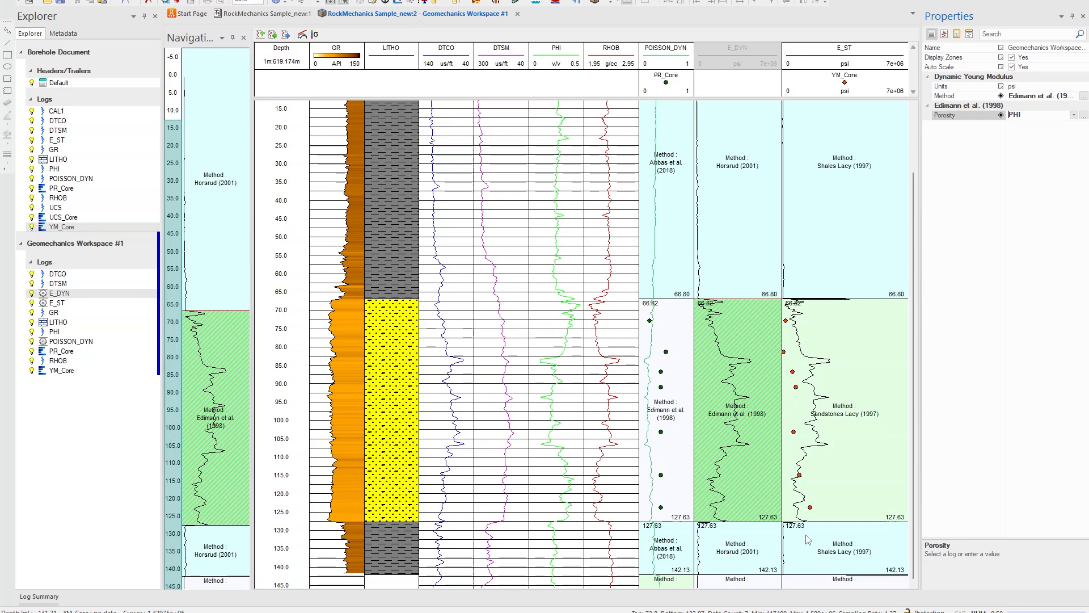
click(1081, 96)
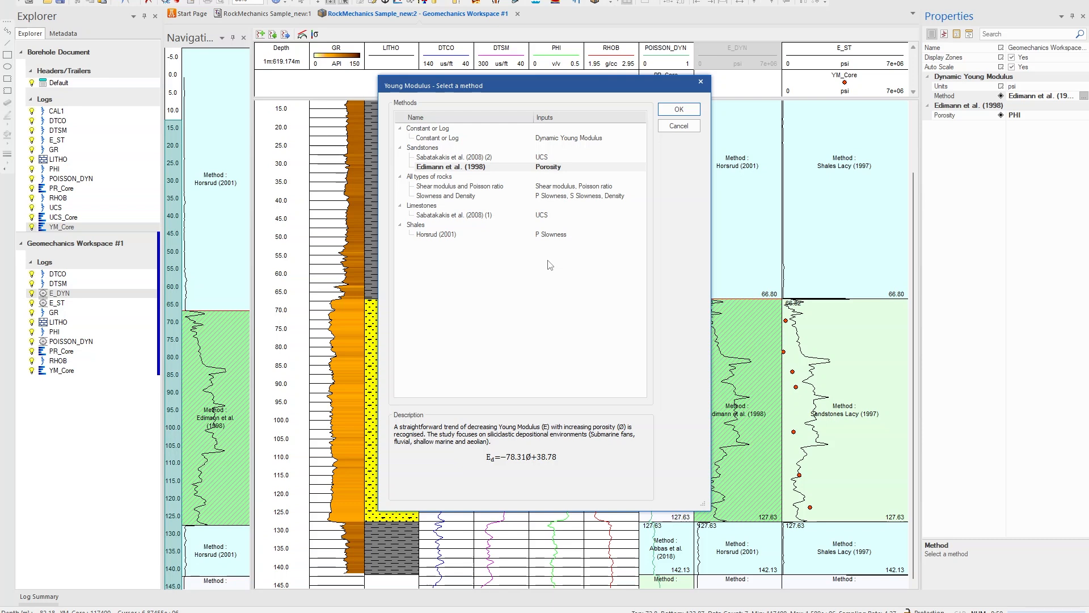
click(702, 82)
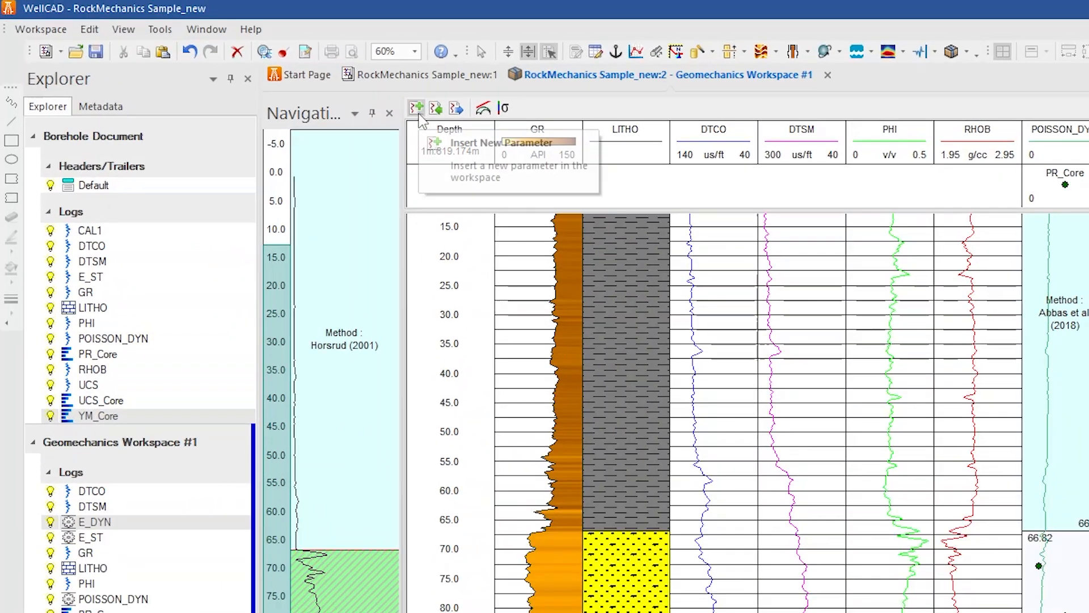
Open the process Parameters and add UCS from the Rock Mechanical Properties
click(273, 35)
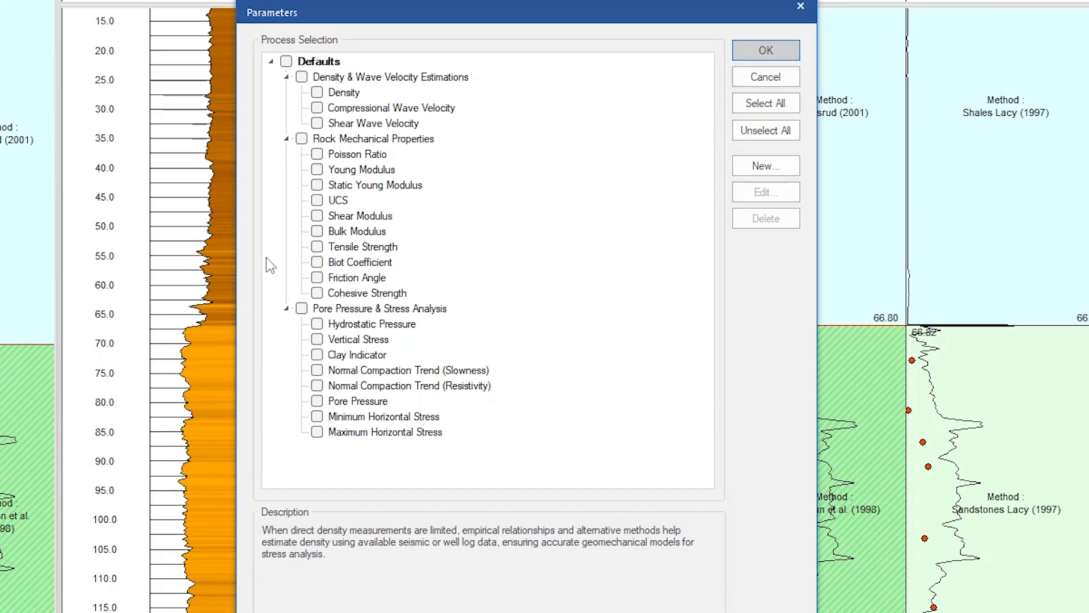
click(317, 200)
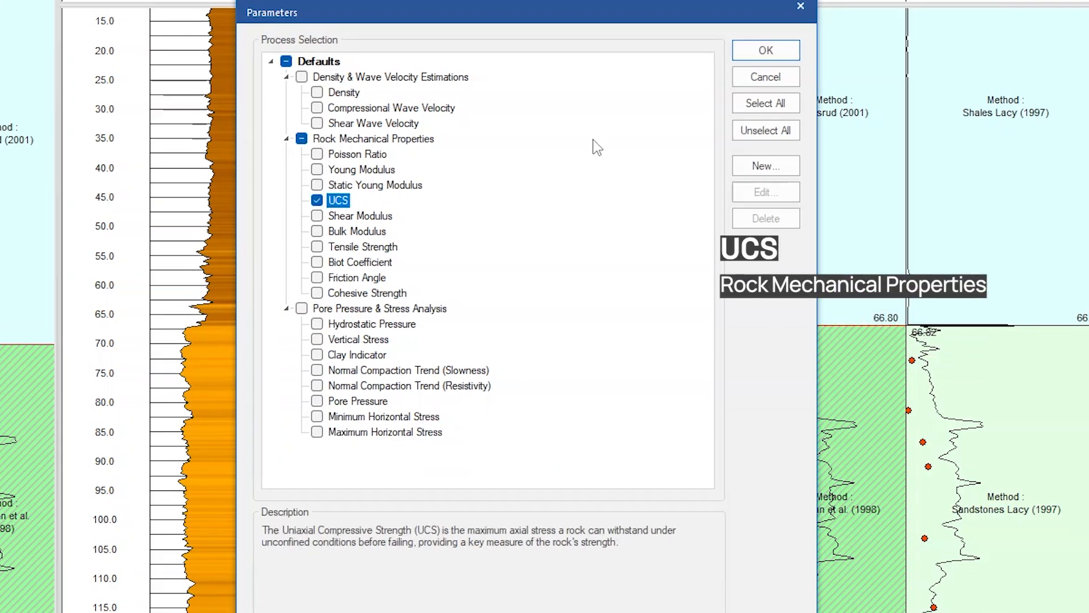
click(773, 50)
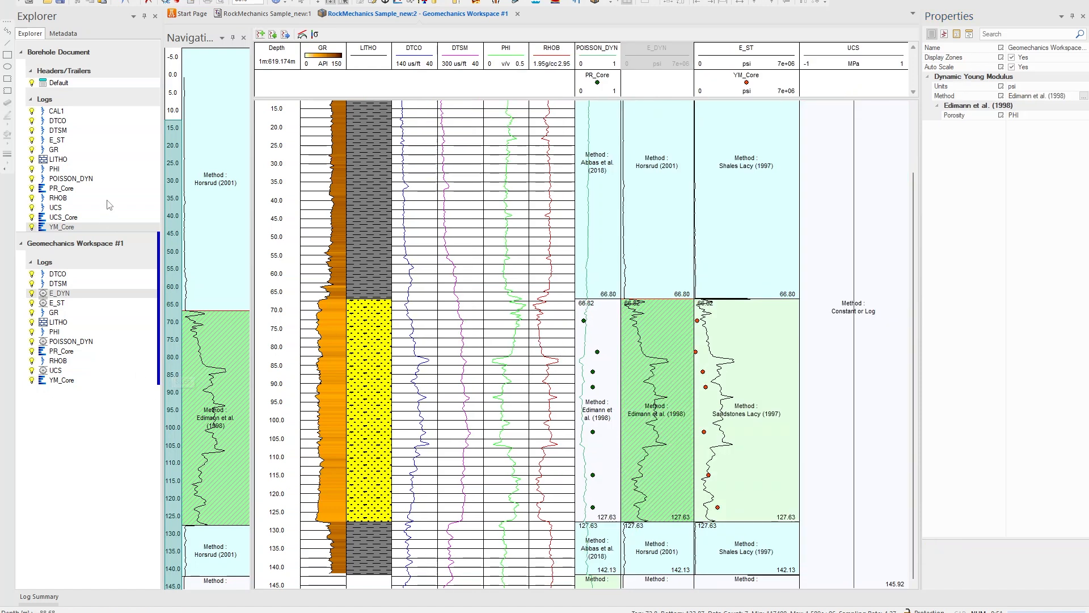
Add the UCS_Core log to the geomechanics workspace and place it in the UCS track
drag(61, 220, 100, 373)
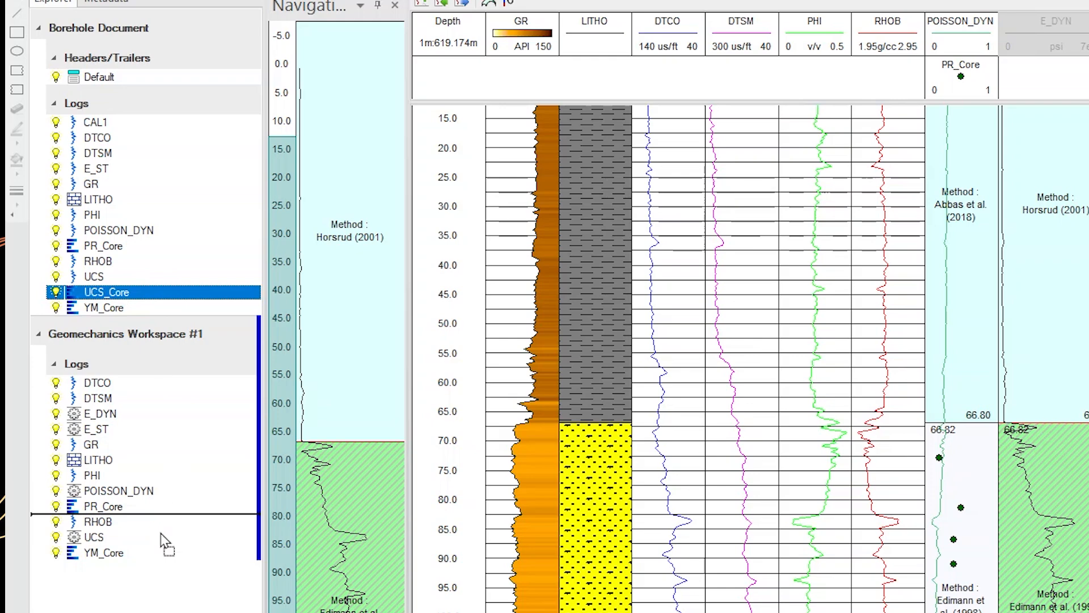
drag(164, 542, 131, 561)
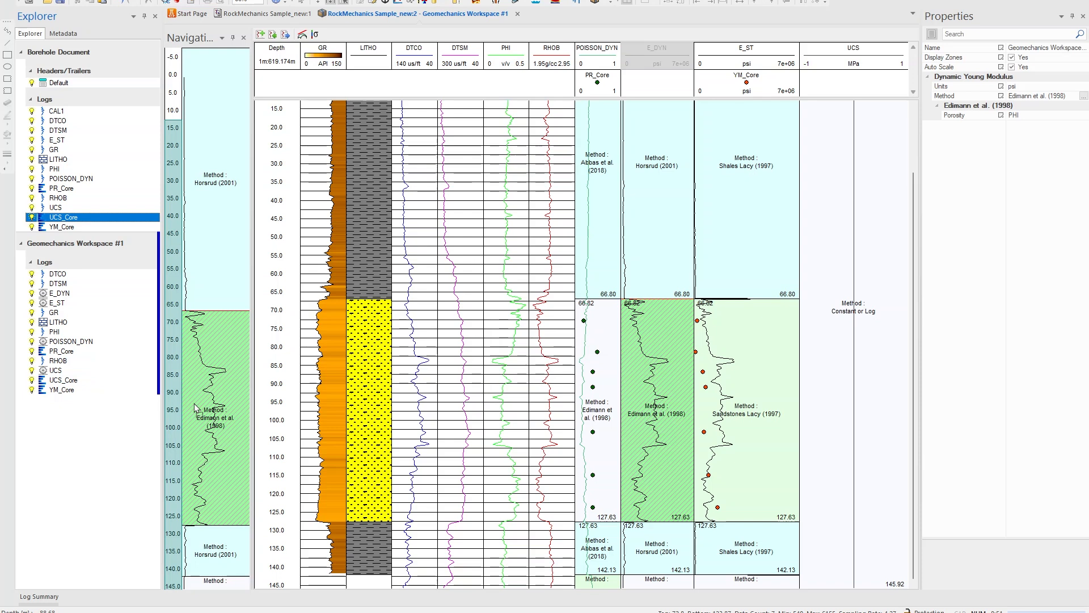
mouse_move(858, 59)
mouse_down()
mouse_move(764, 64)
mouse_move(771, 60)
mouse_up()
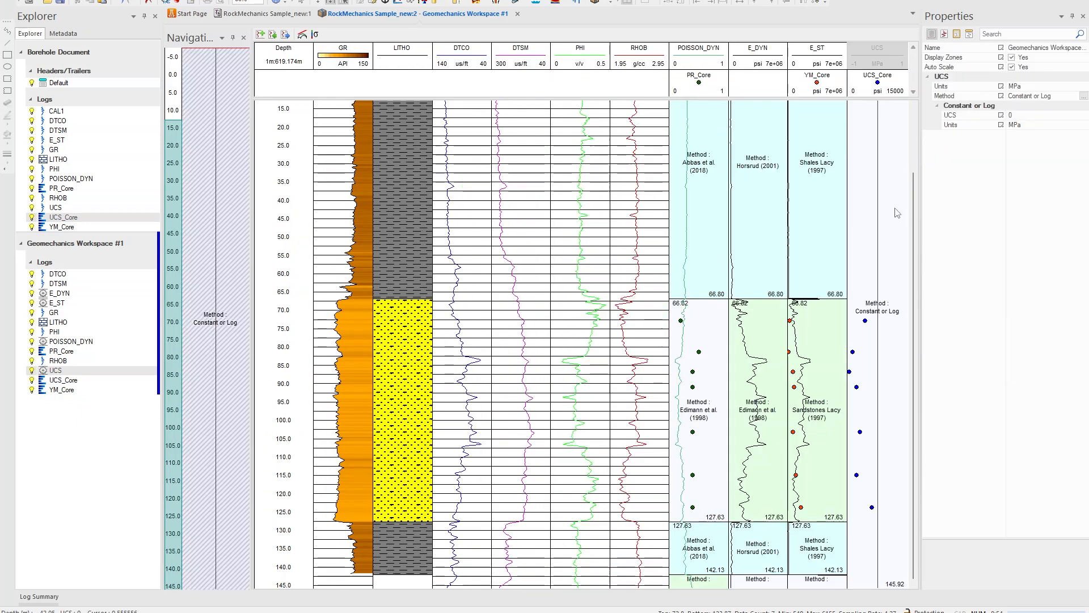
Copy the zone boundaries from E_DYN into the UCS track and select its sandstone zone
right_click(892, 389)
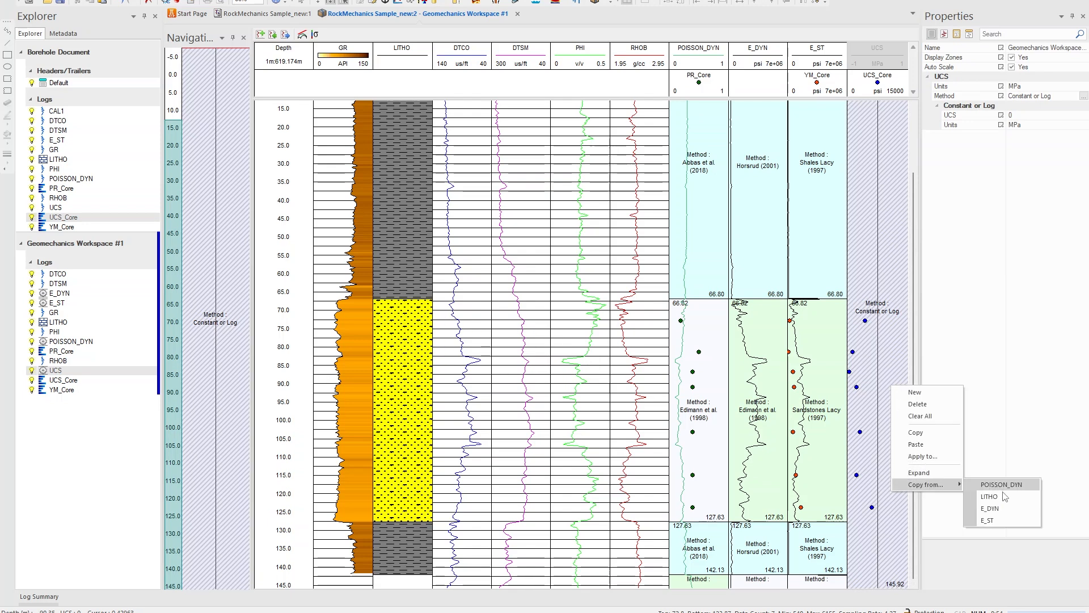
click(998, 522)
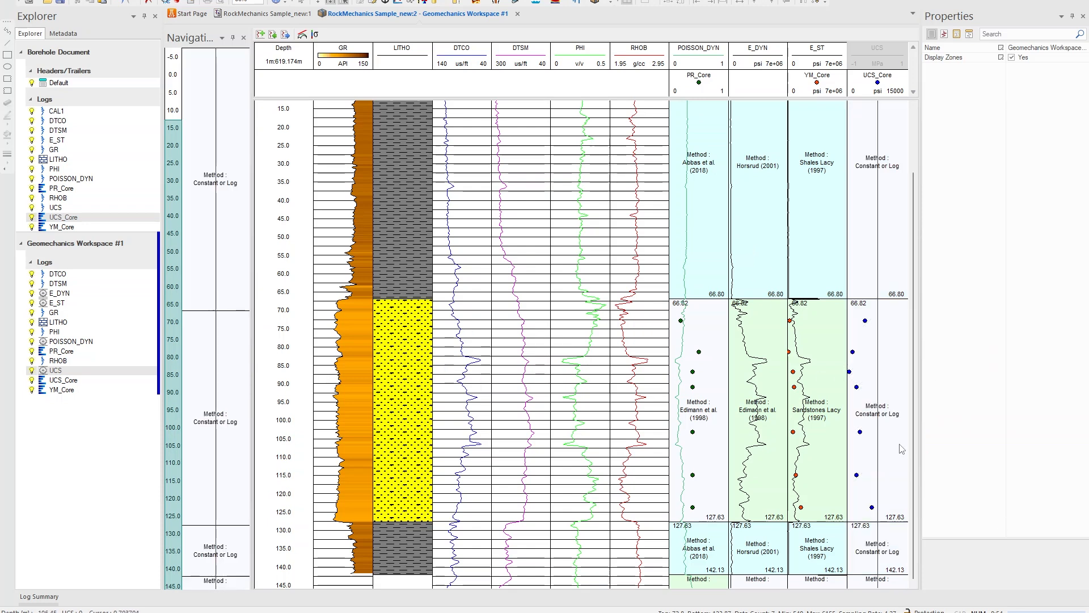
click(860, 361)
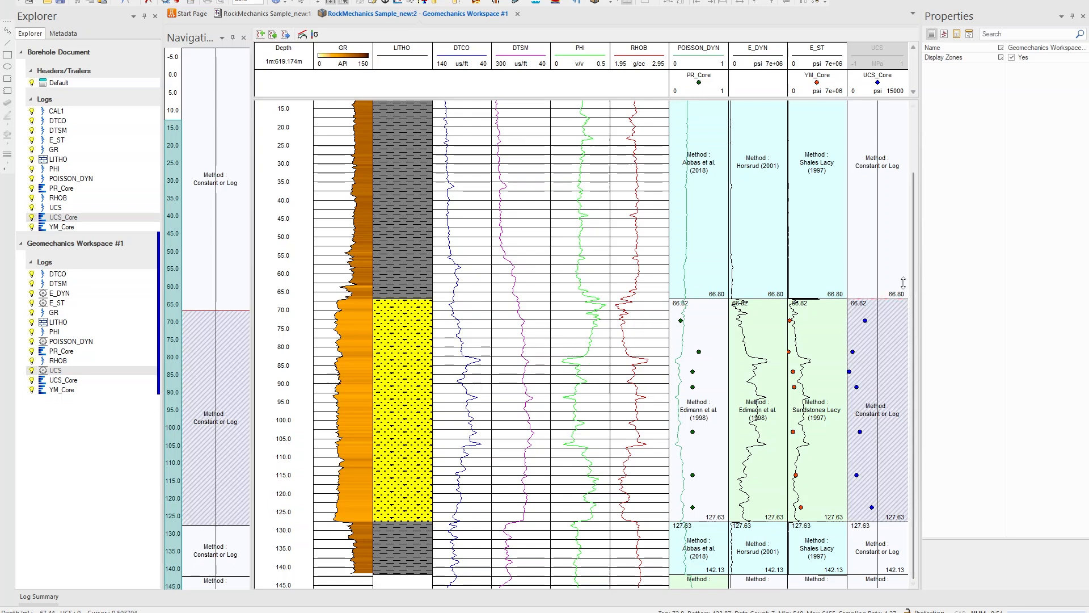
Turn off Auto Scale and set the UCS output units to psi
click(1013, 67)
click(1071, 86)
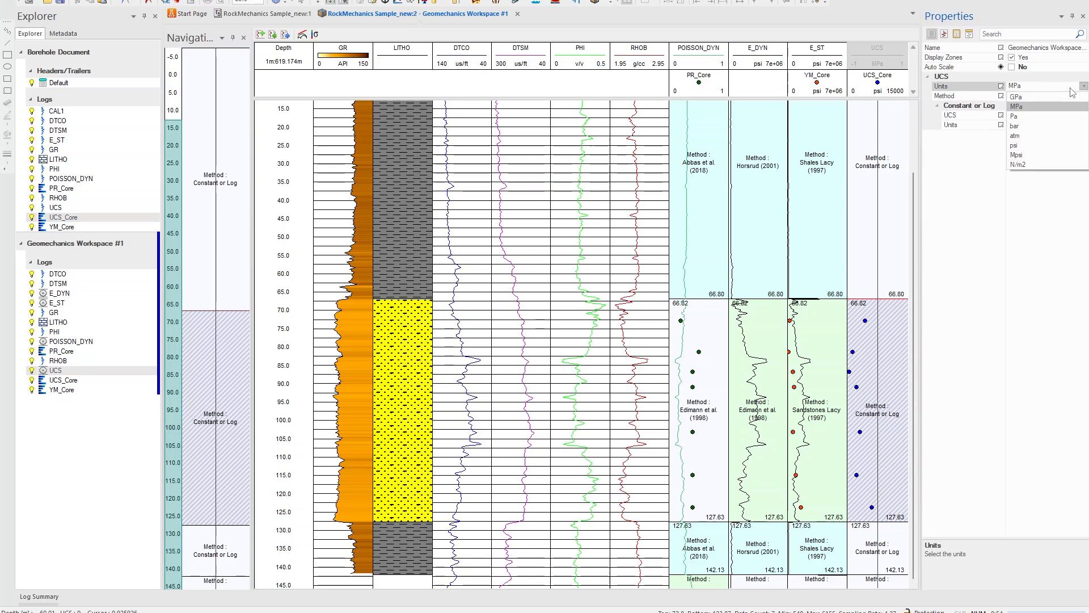
click(1036, 146)
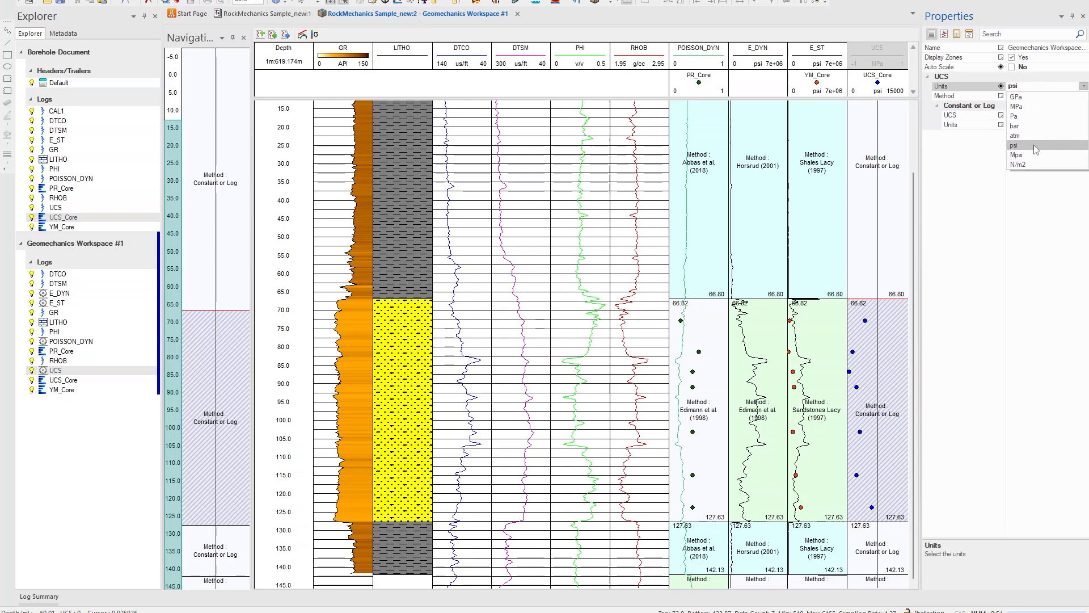
click(1036, 146)
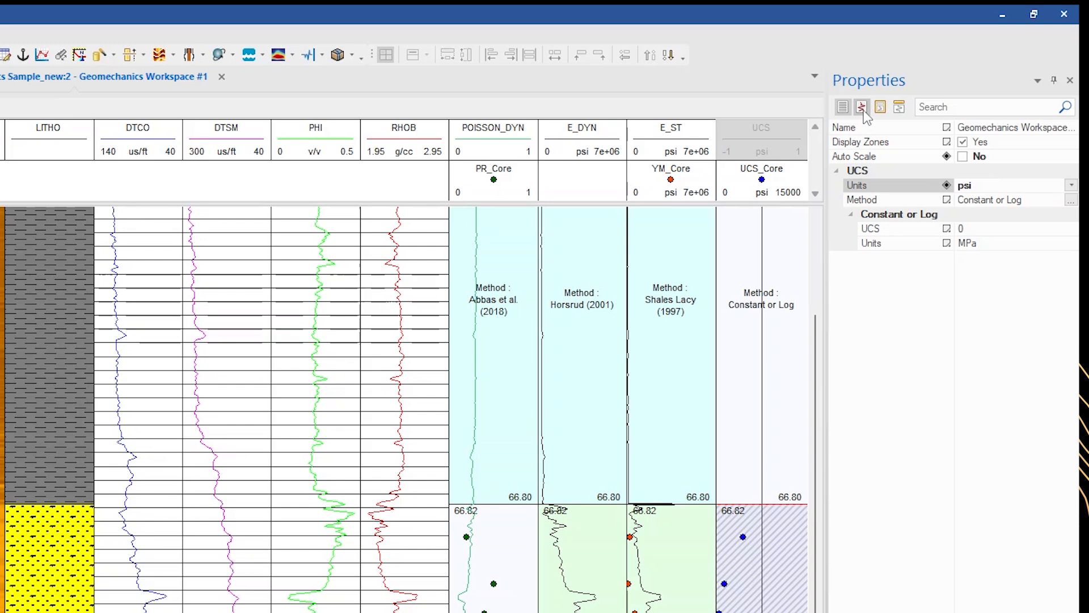
Set the UCS track scale to a low of 0 and a high of 15000
click(862, 110)
click(928, 284)
text(0)
click(982, 299)
text(15000)
key(Return)
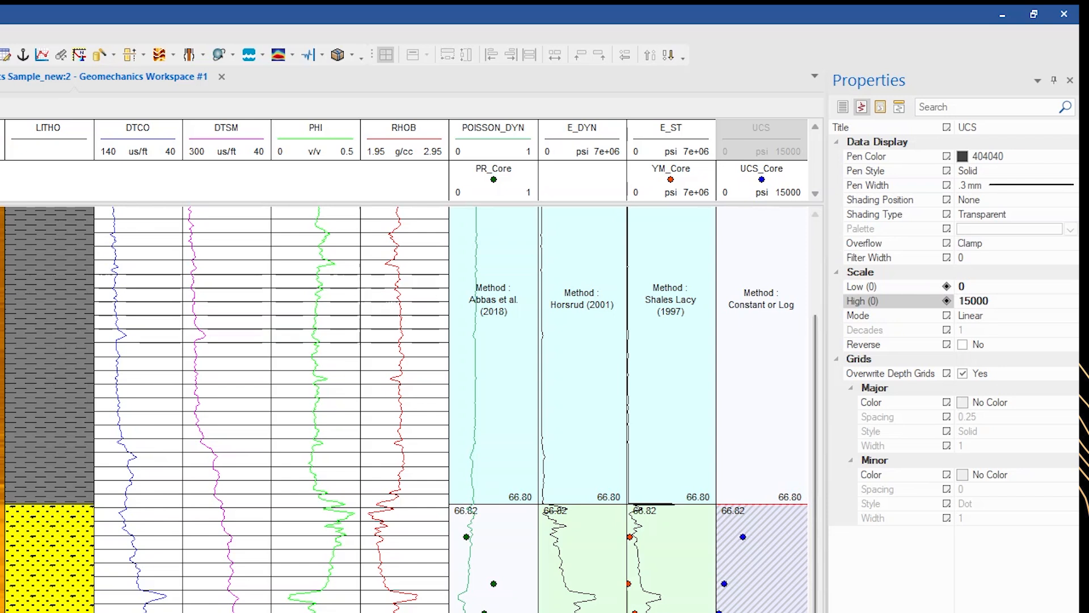
Set the sandstone UCS zone's method to Freyburg (1972) with DTCO as the P slowness input
click(790, 607)
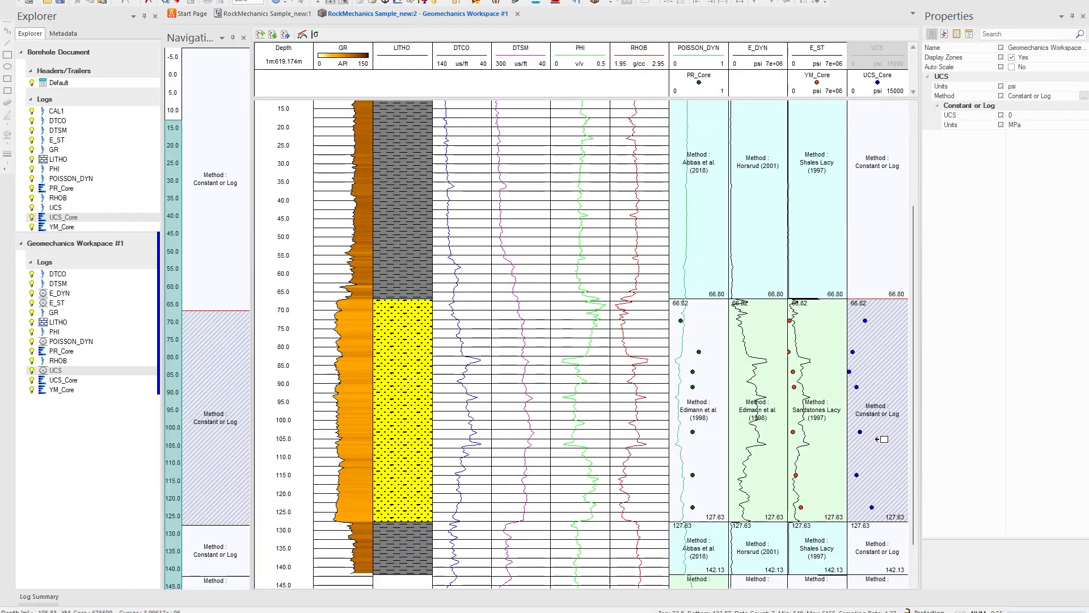
scroll(849, 426, up, 1)
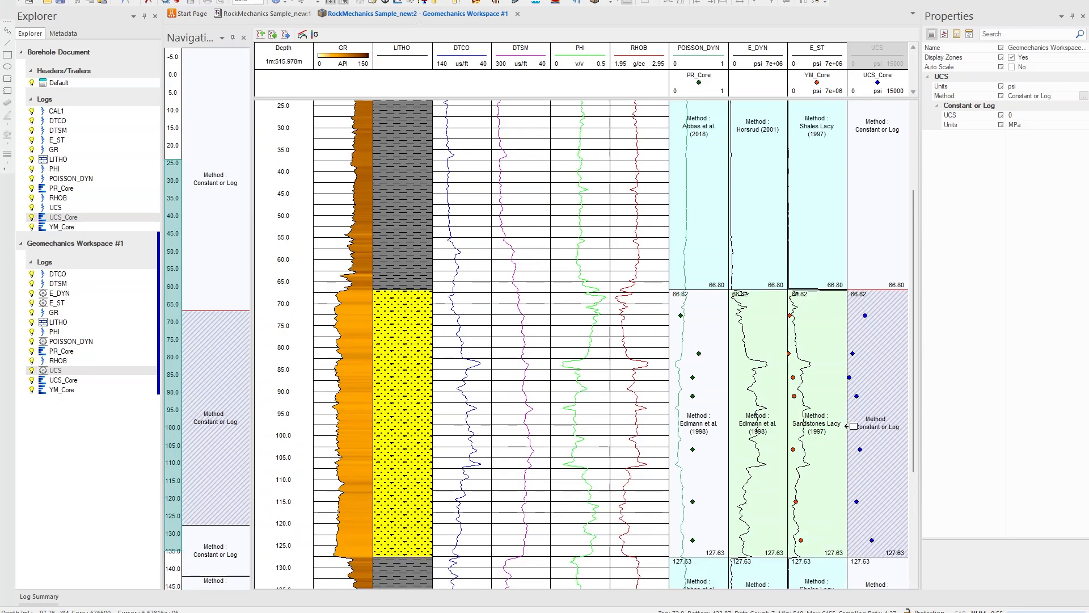
scroll(917, 323, up, 1)
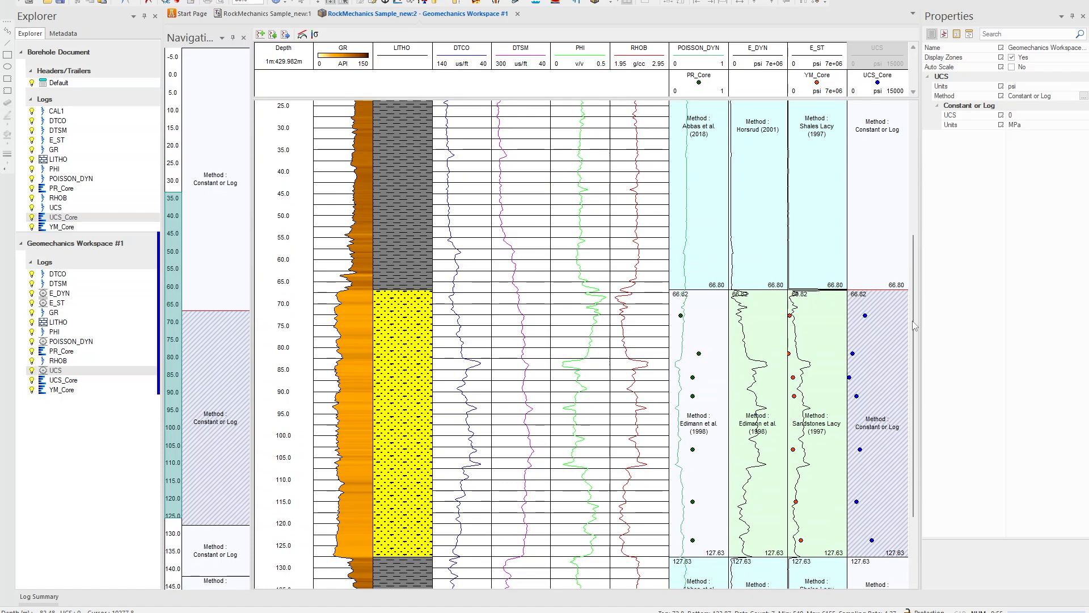
drag(913, 322, 917, 367)
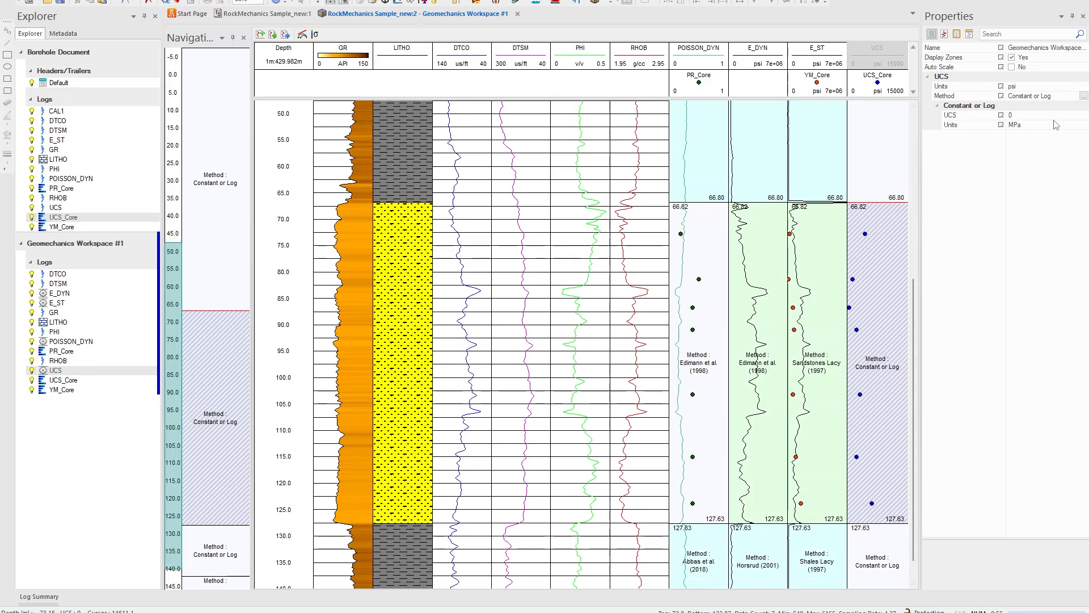
click(1084, 97)
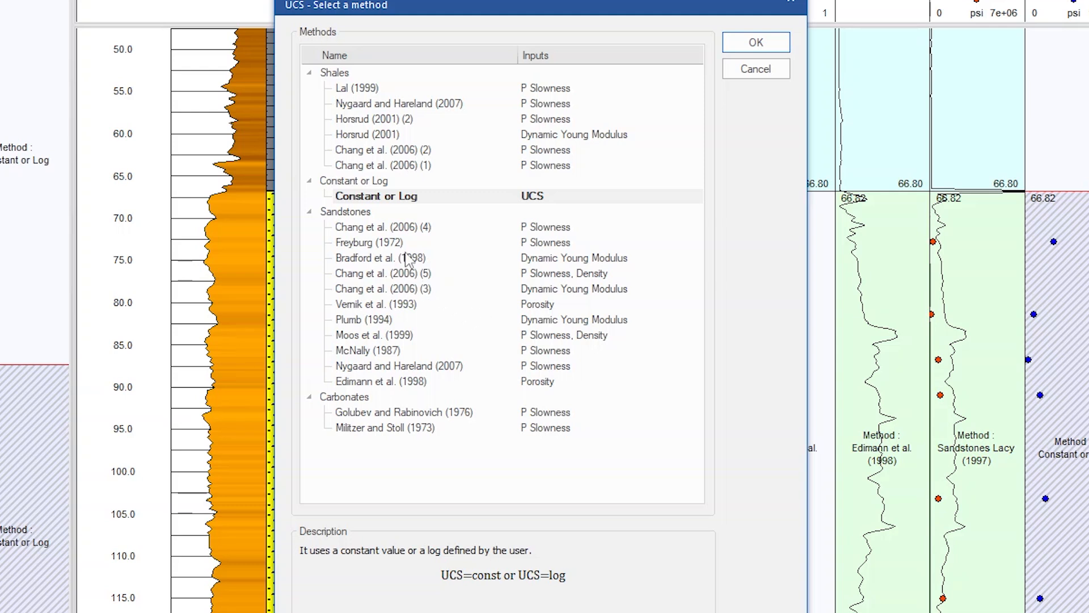
click(398, 244)
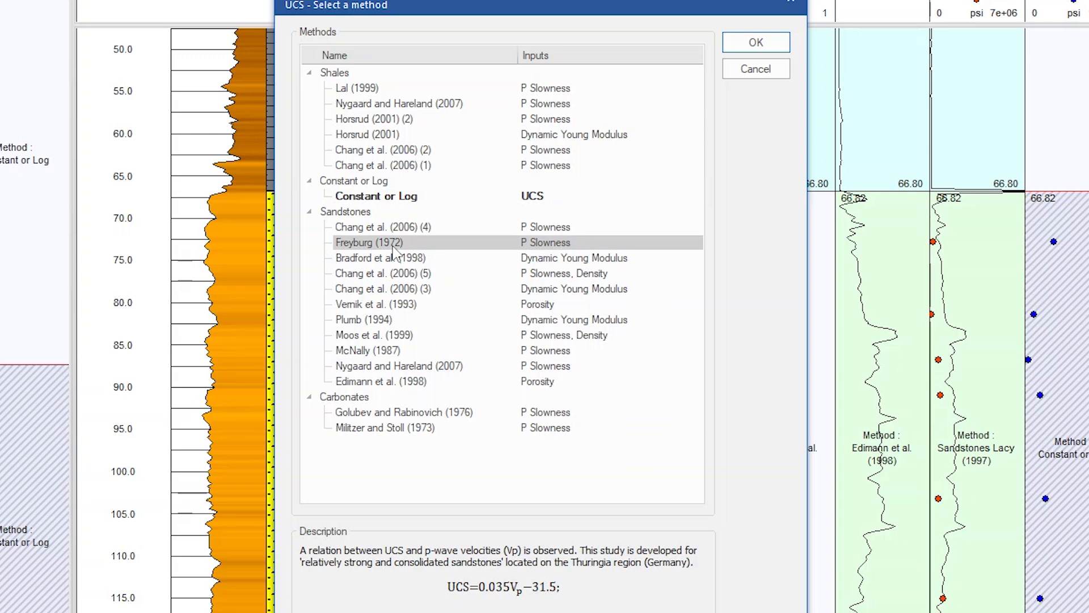
click(757, 43)
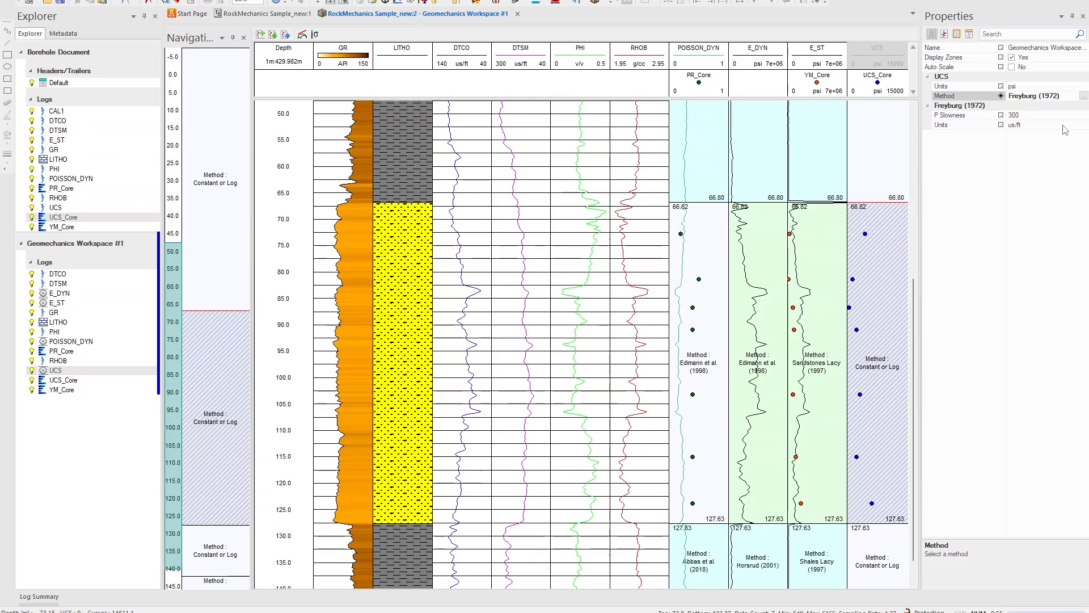
click(1074, 116)
click(1075, 115)
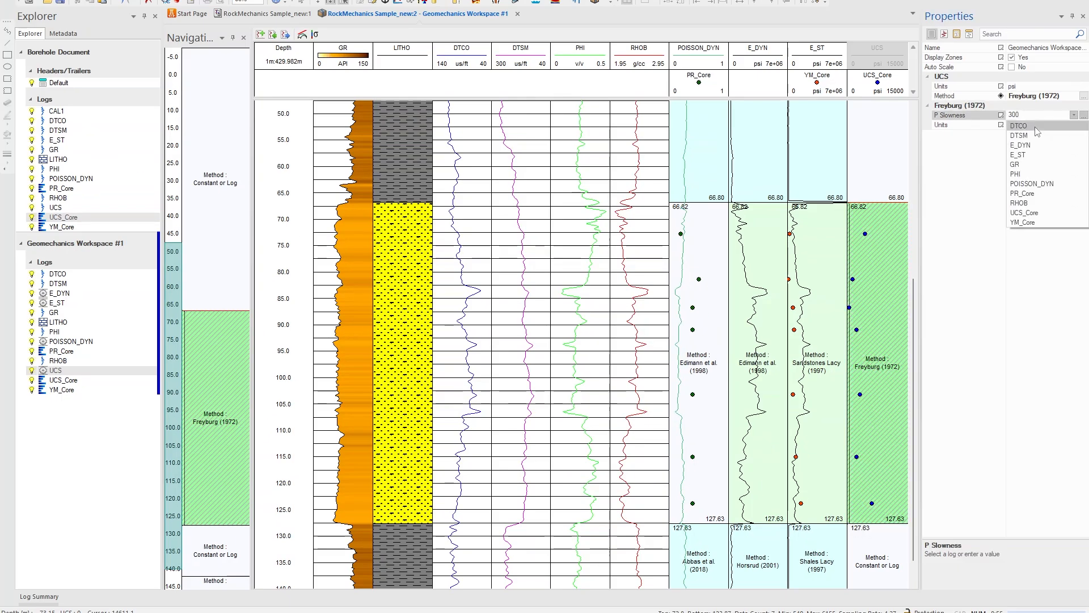
click(1036, 126)
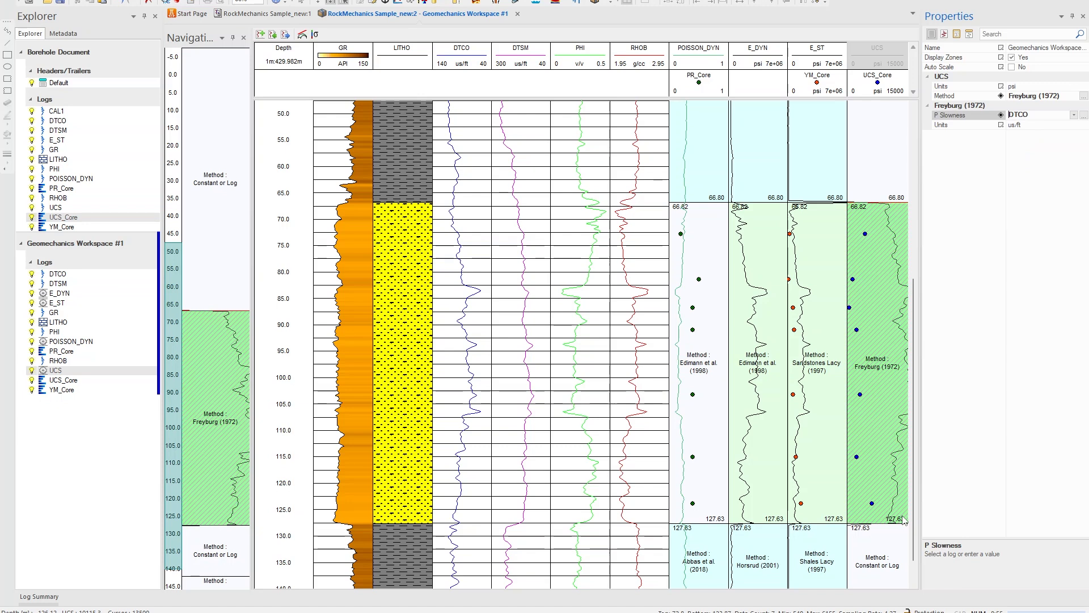
Change the sandstone UCS zone's method to Chang et al. (2006) (4)
click(1083, 97)
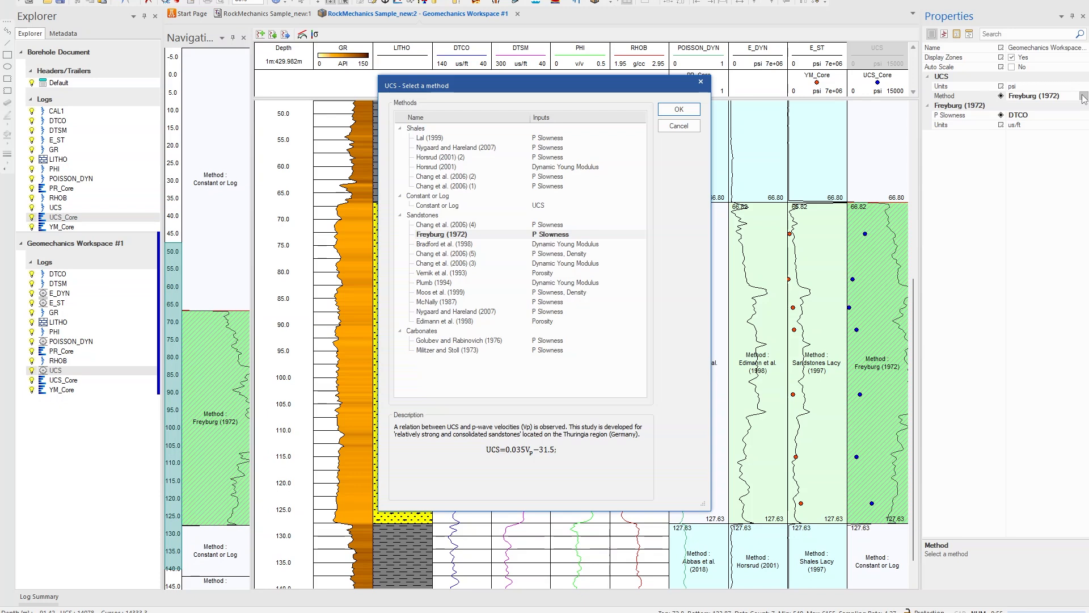
click(449, 225)
click(675, 110)
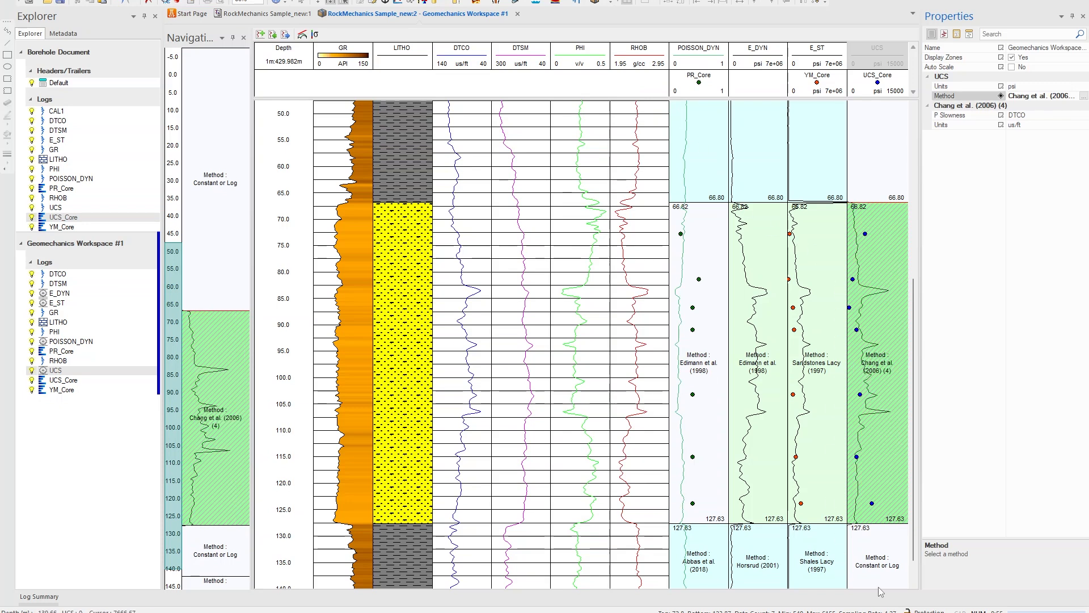
Set the upper shale UCS zone's method to Horsrud (2001) (2) with DTCO as the P slowness input
click(875, 156)
right_click(874, 156)
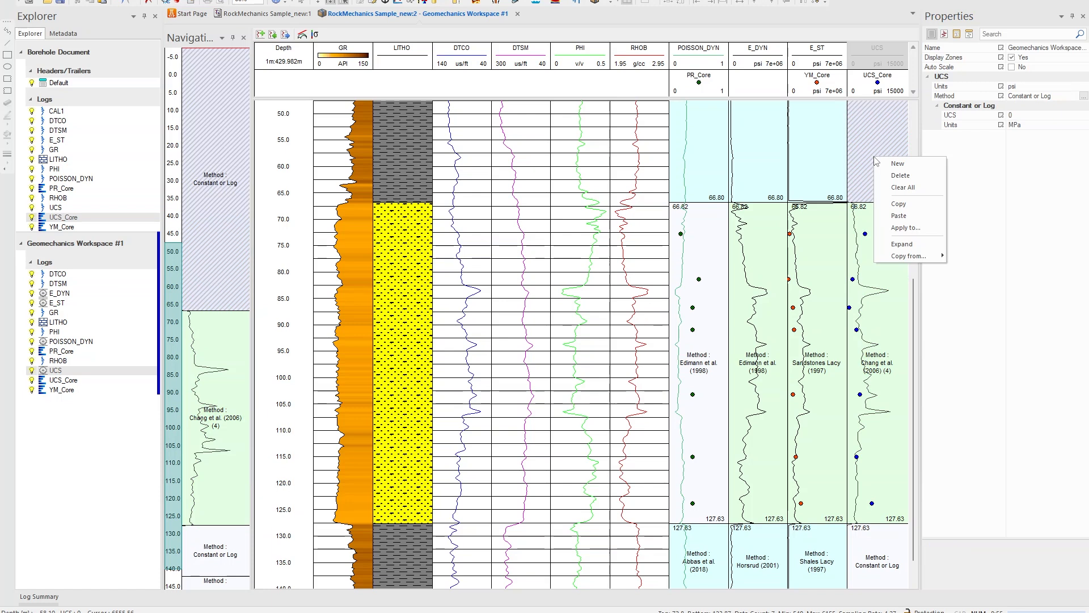
click(942, 164)
click(1083, 97)
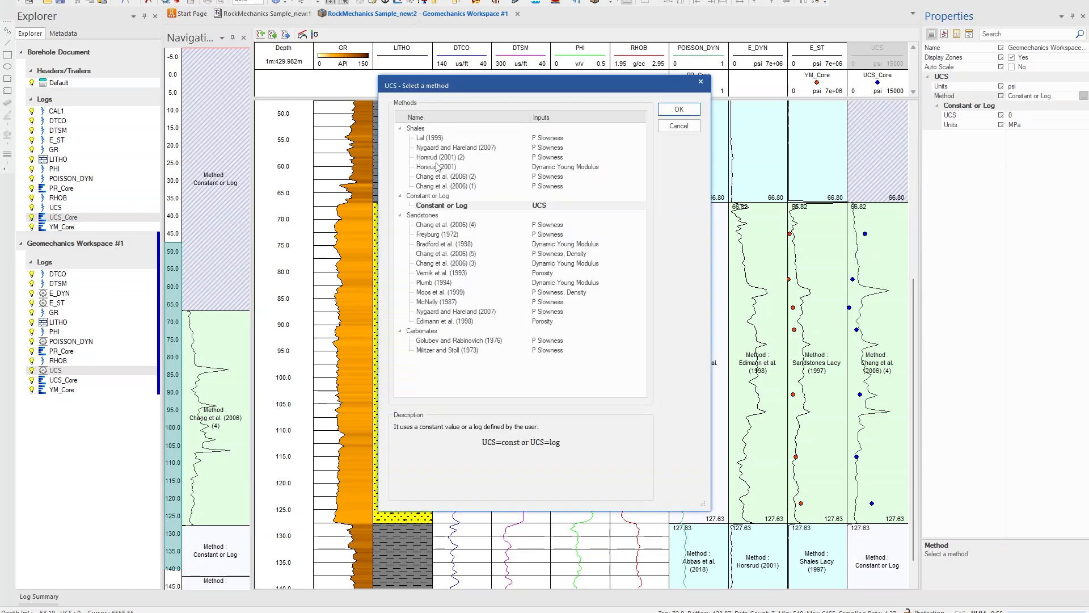
click(438, 167)
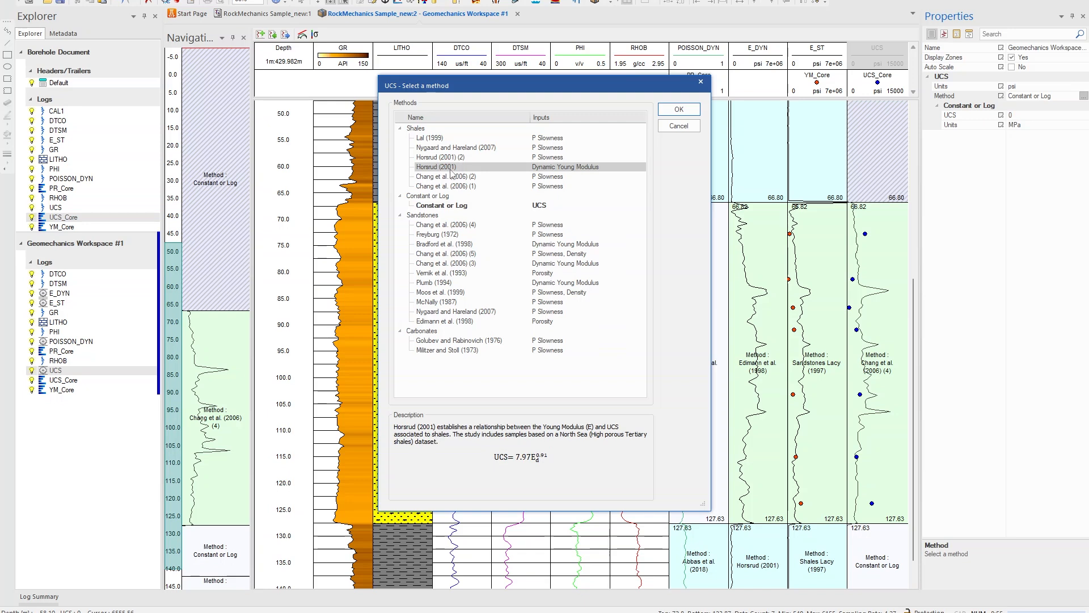
click(455, 158)
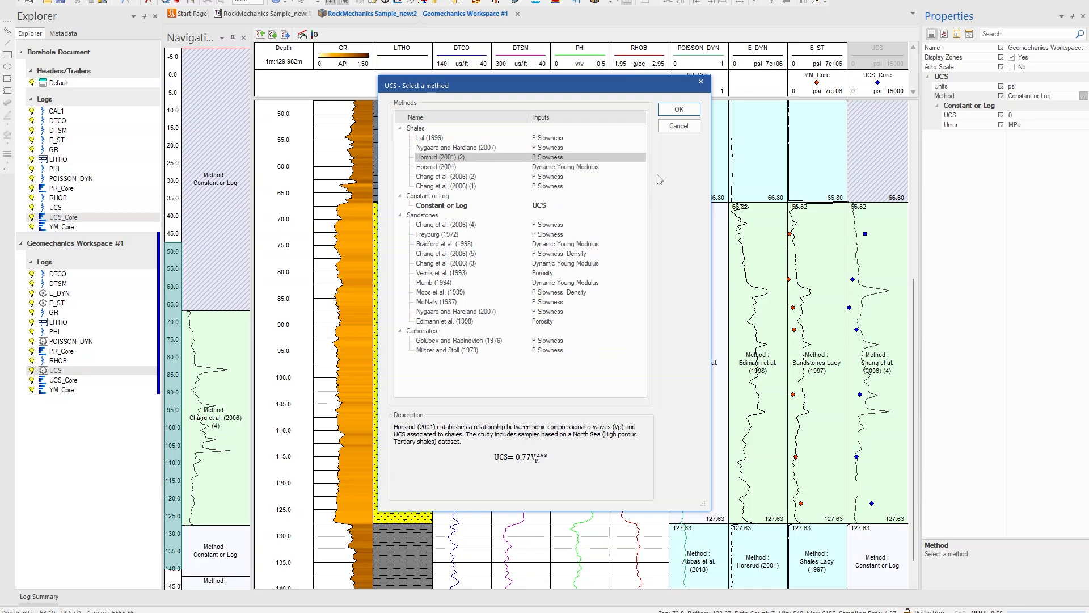
click(679, 110)
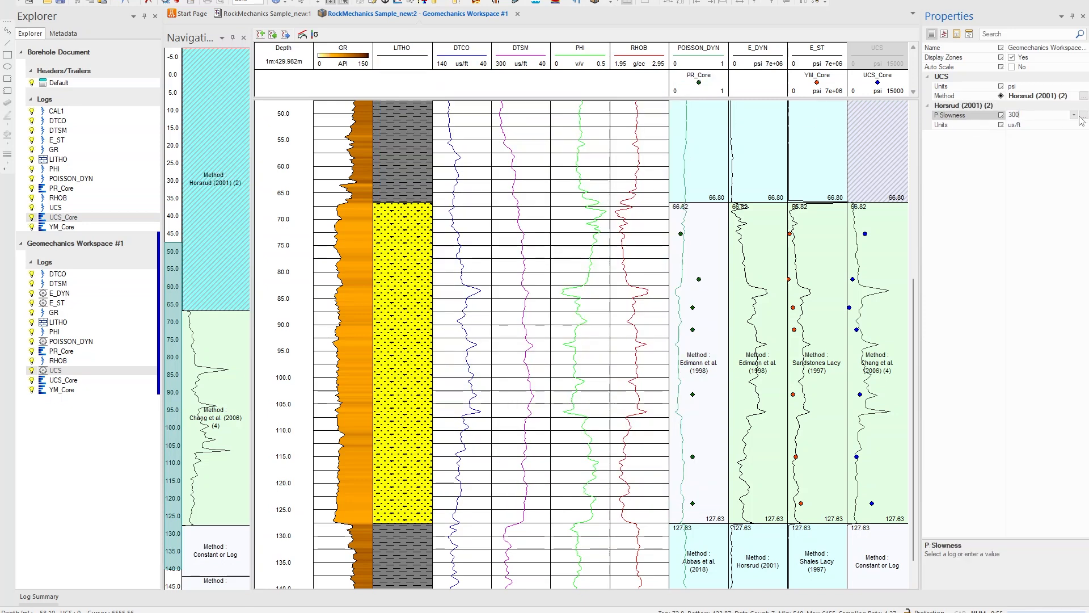
click(1074, 116)
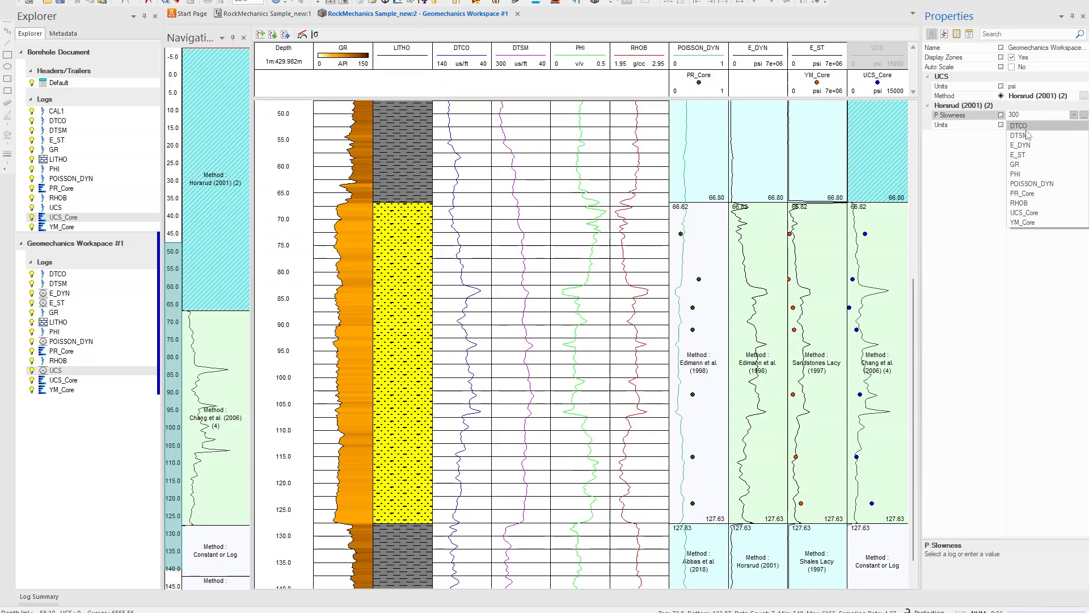
click(1026, 130)
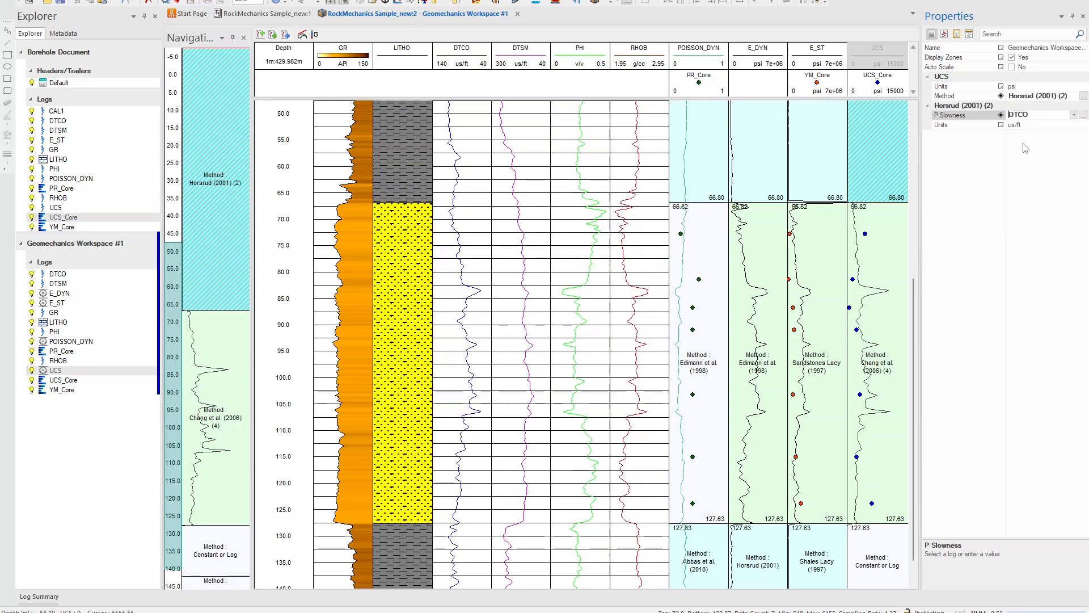
Apply the shale UCS zone's method to the Clay lithology zones selected from the LITHO log
right_click(859, 169)
mouse_move(884, 254)
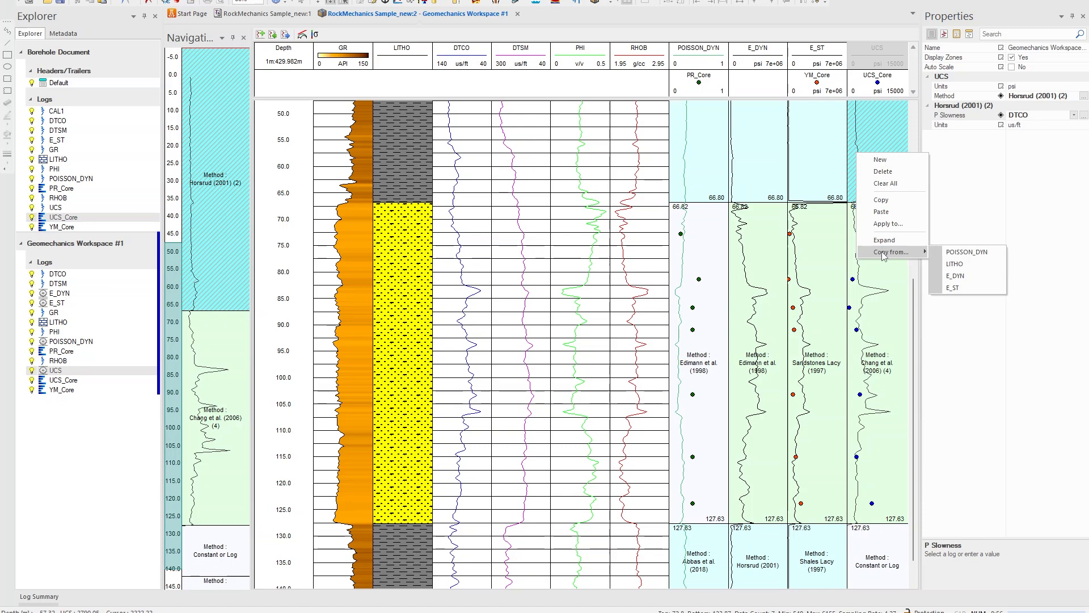
click(888, 225)
click(489, 250)
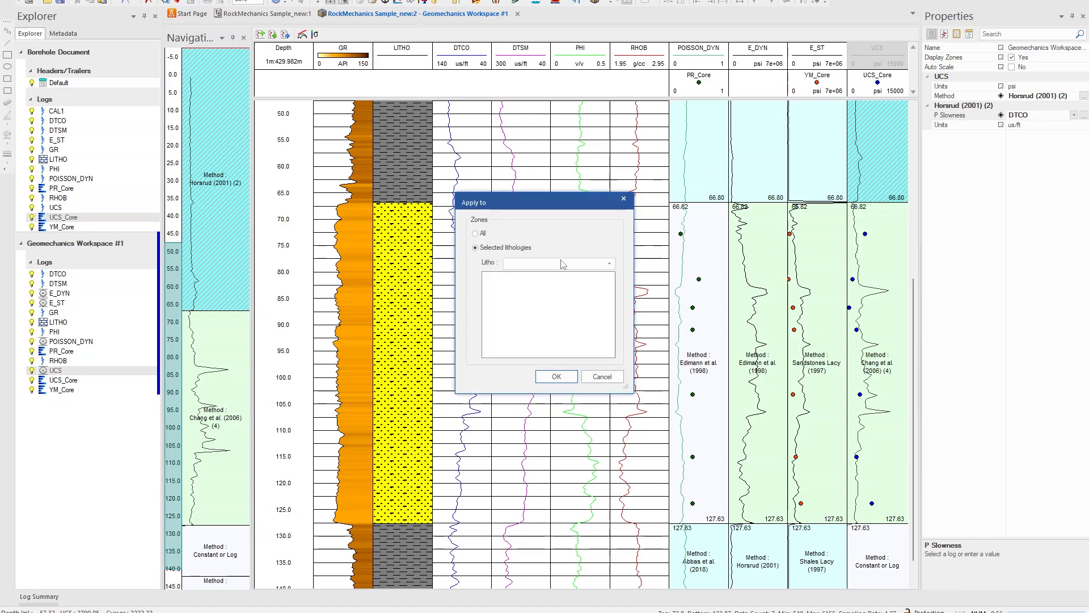
click(607, 263)
click(542, 276)
click(522, 294)
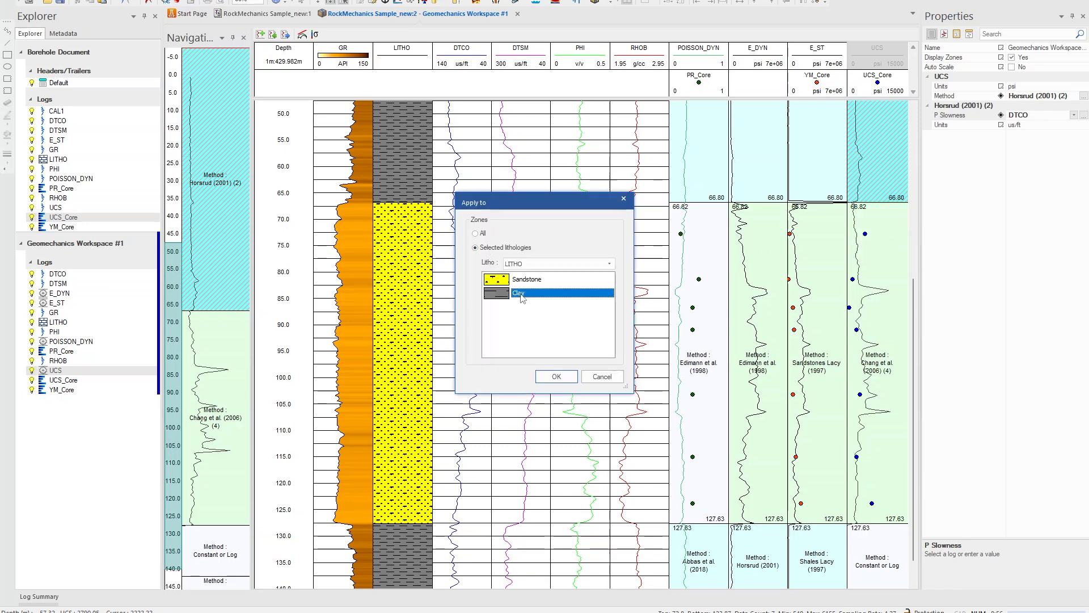
click(556, 377)
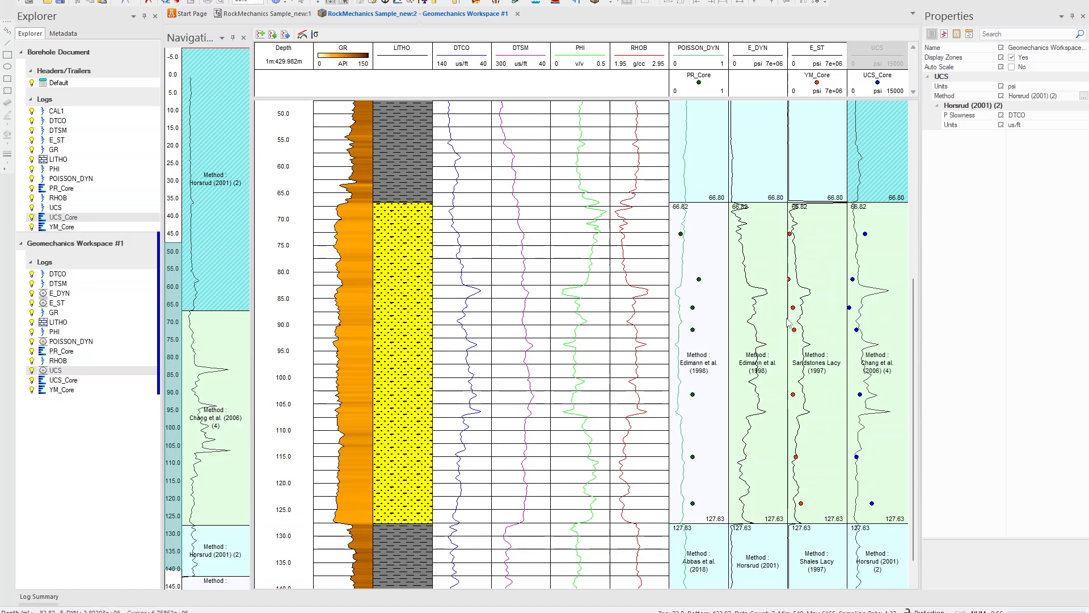
Change the E_DYN sandstone zone's method to Sabatakakis et al. (2008) (2) using the UCS log as input
click(770, 269)
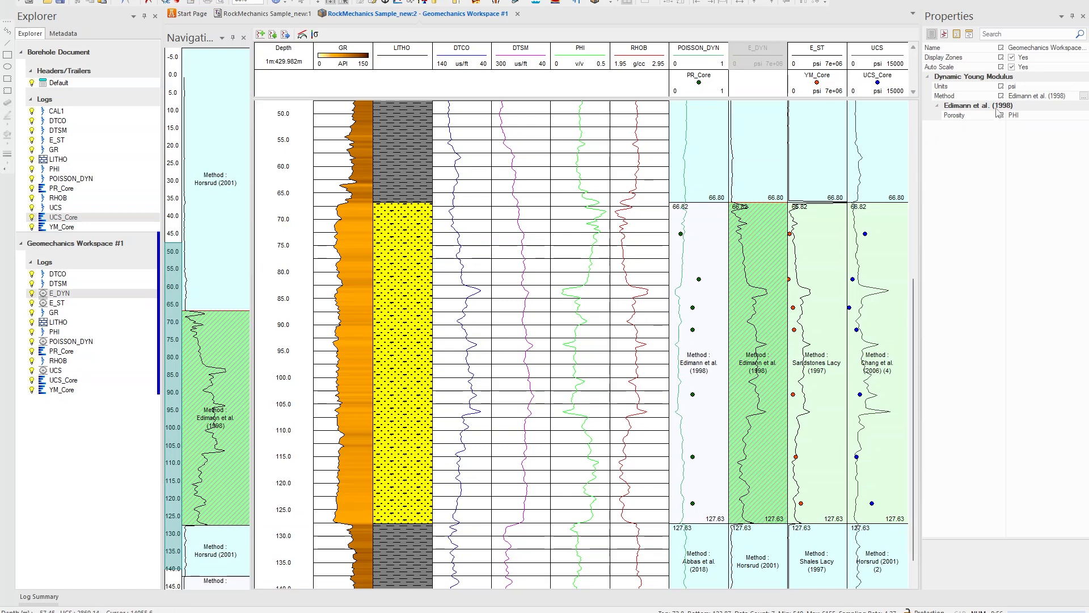
click(1084, 98)
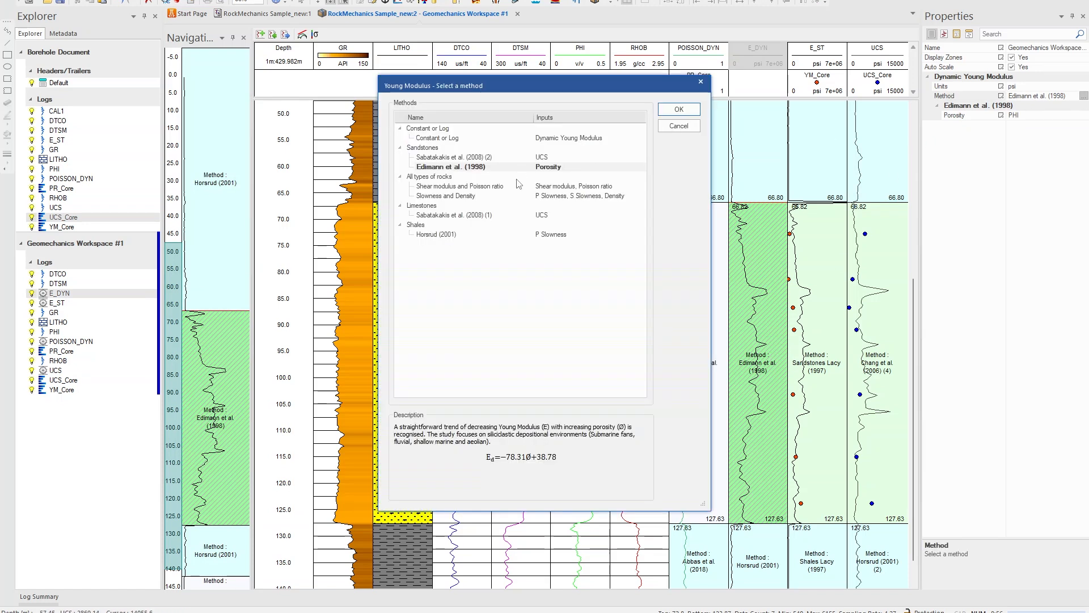
click(467, 157)
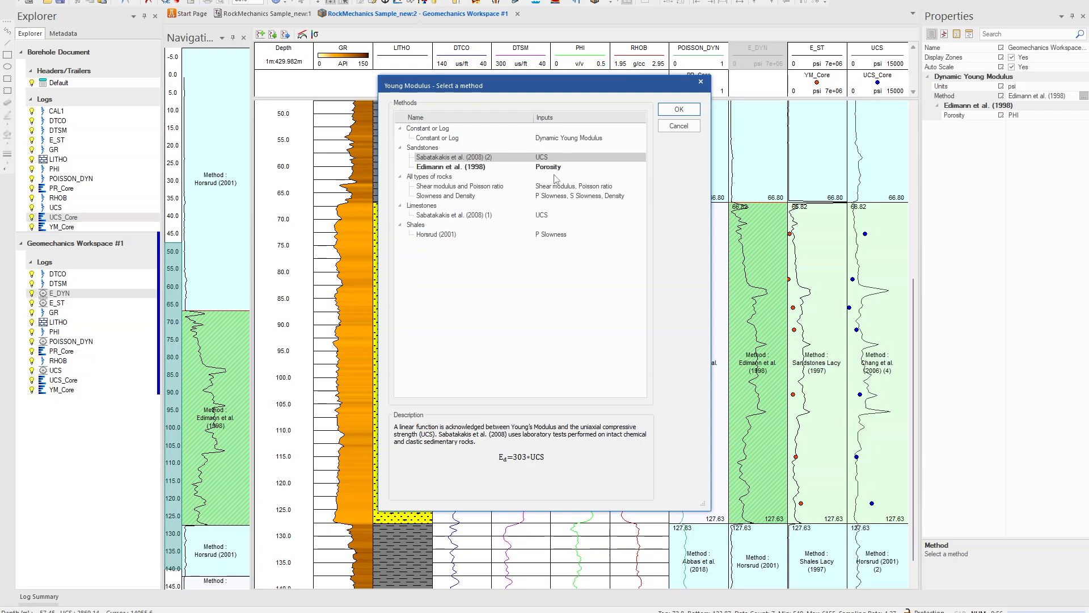
click(679, 109)
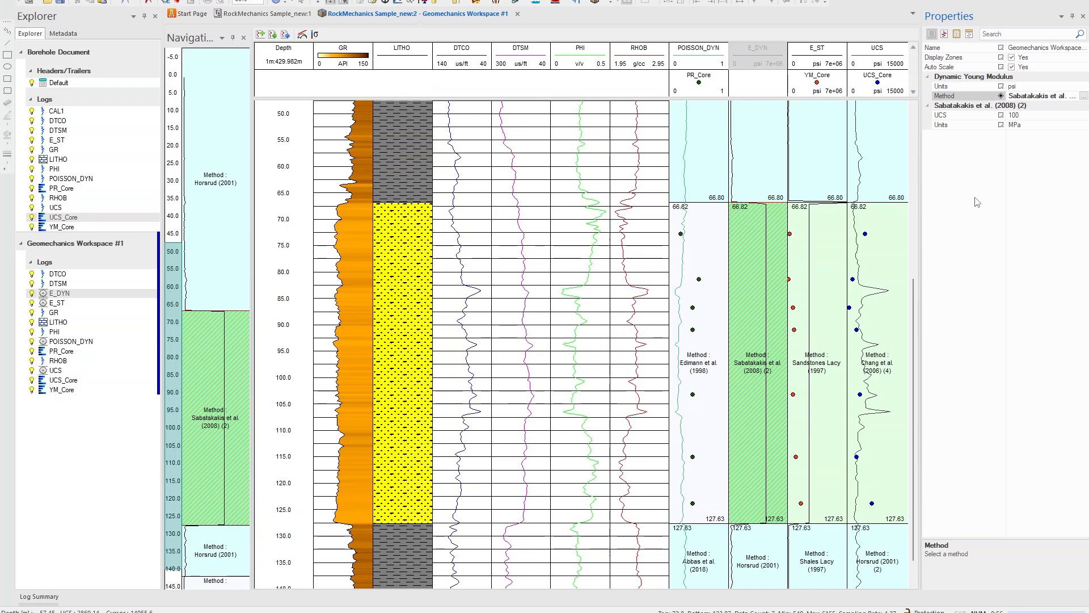
click(1075, 117)
click(1074, 116)
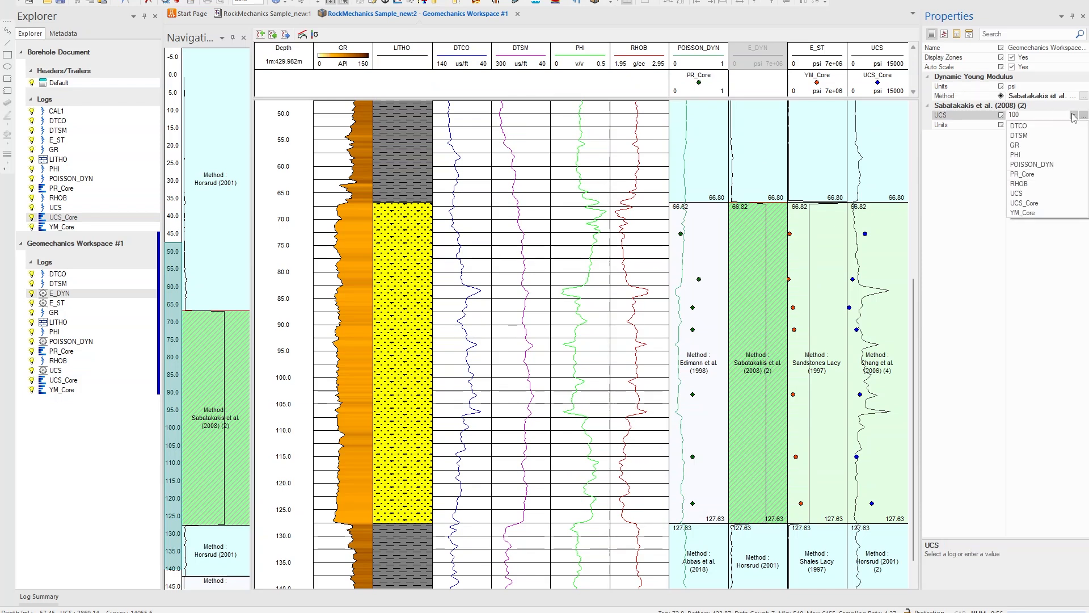
click(1035, 194)
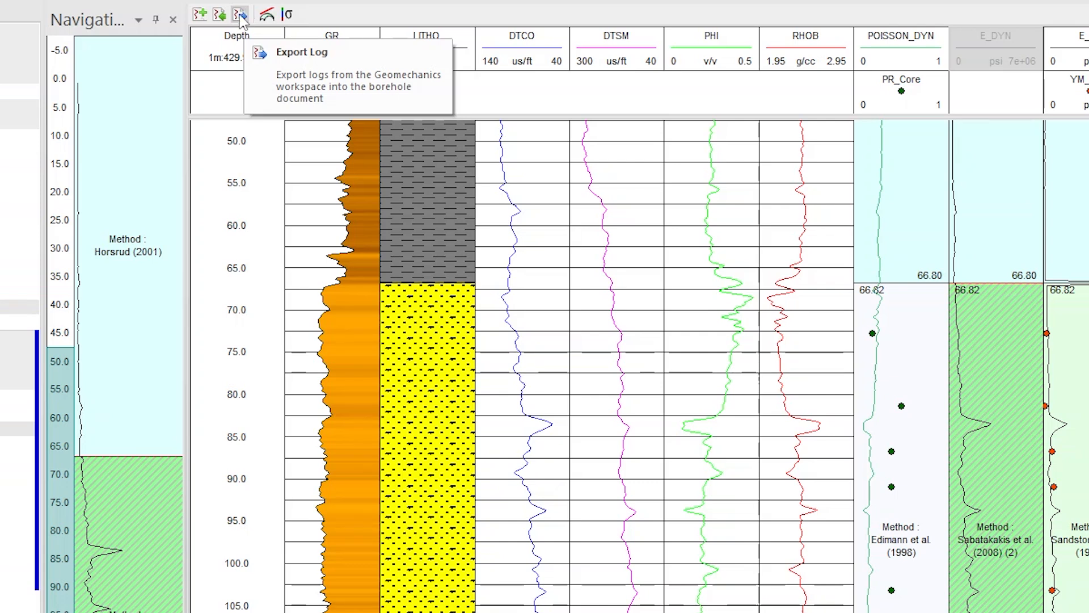
Export the checked E_ST, POISSON_DYN and UCS logs from the geomechanics workspace into the borehole document
click(240, 15)
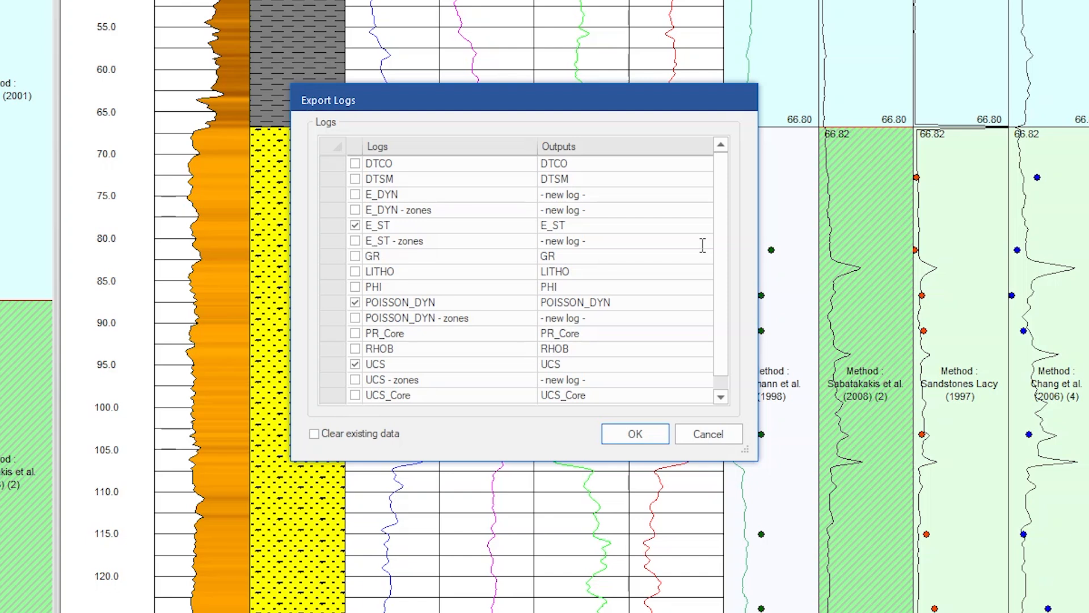
scroll(717, 306, down, 1)
scroll(717, 306, up, 1)
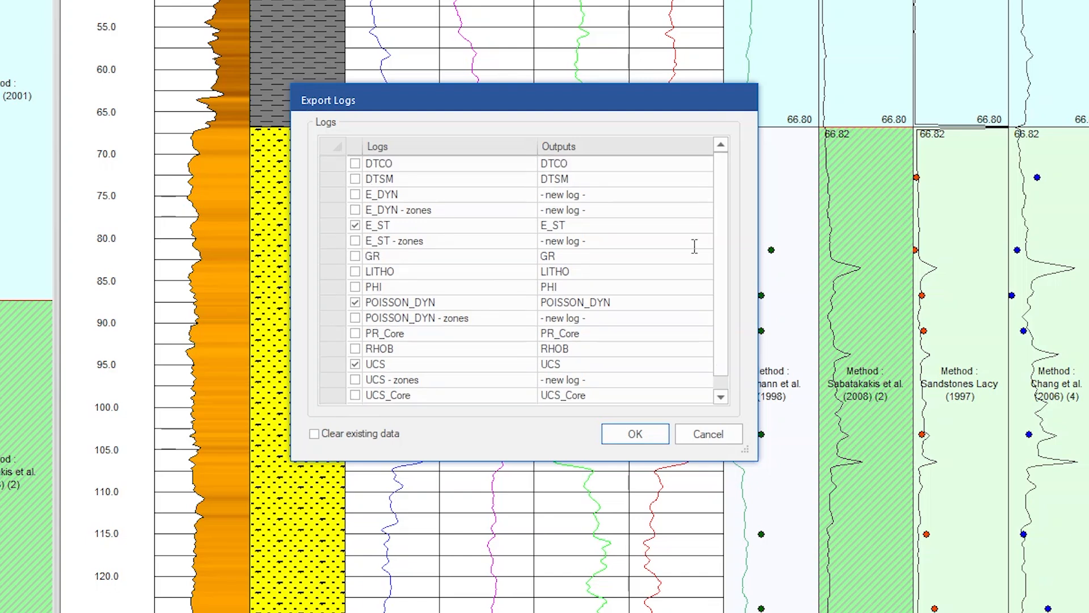
click(652, 438)
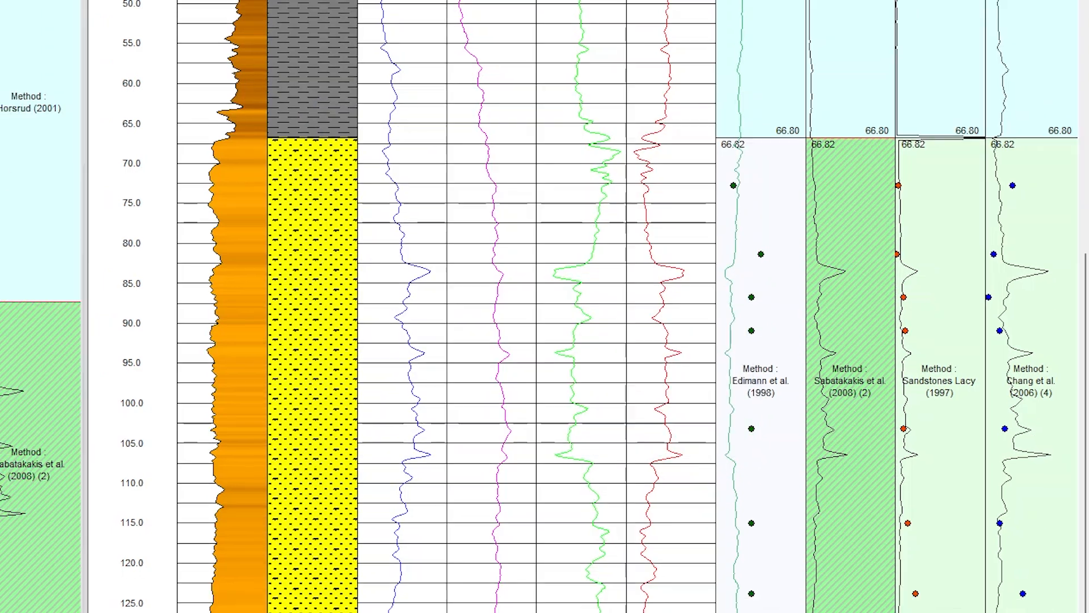
Open the borehole document and examine the exported logs alongside the core data tracks
click(260, 16)
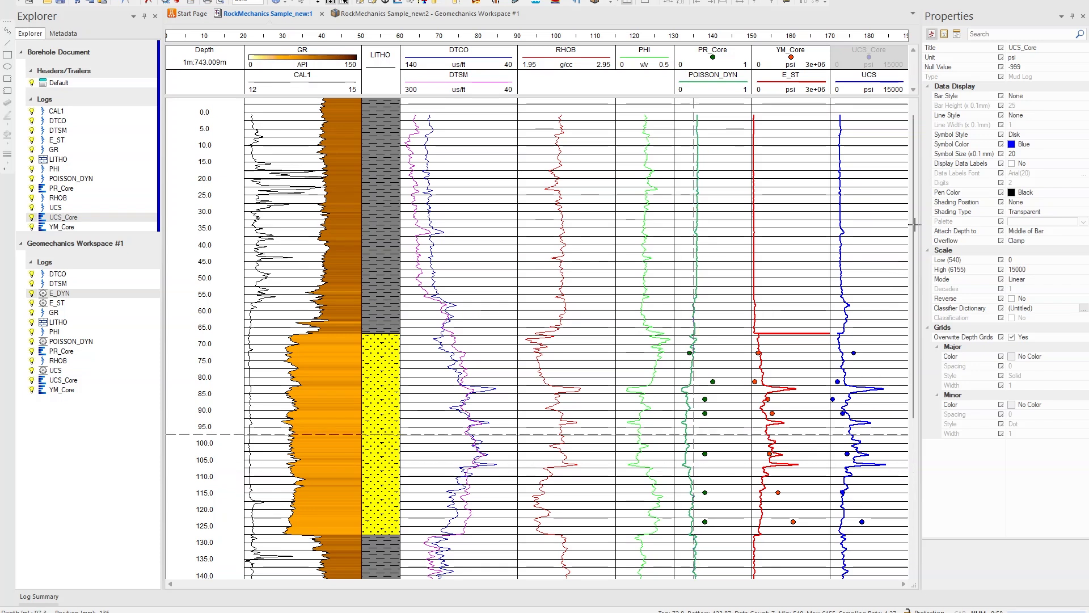
scroll(913, 224, up, 2)
drag(914, 225, 914, 598)
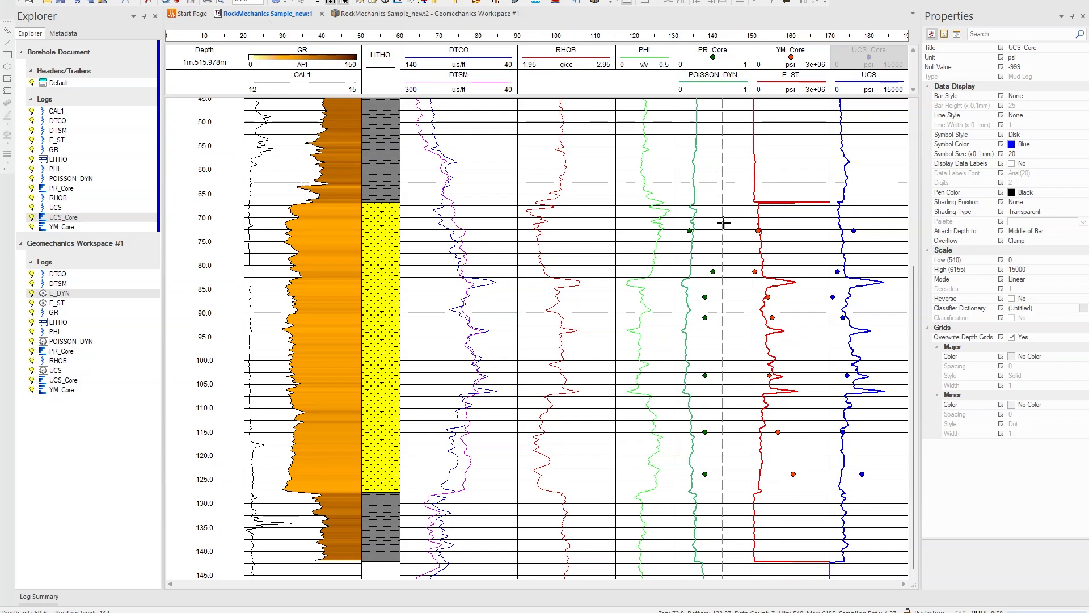
click(790, 152)
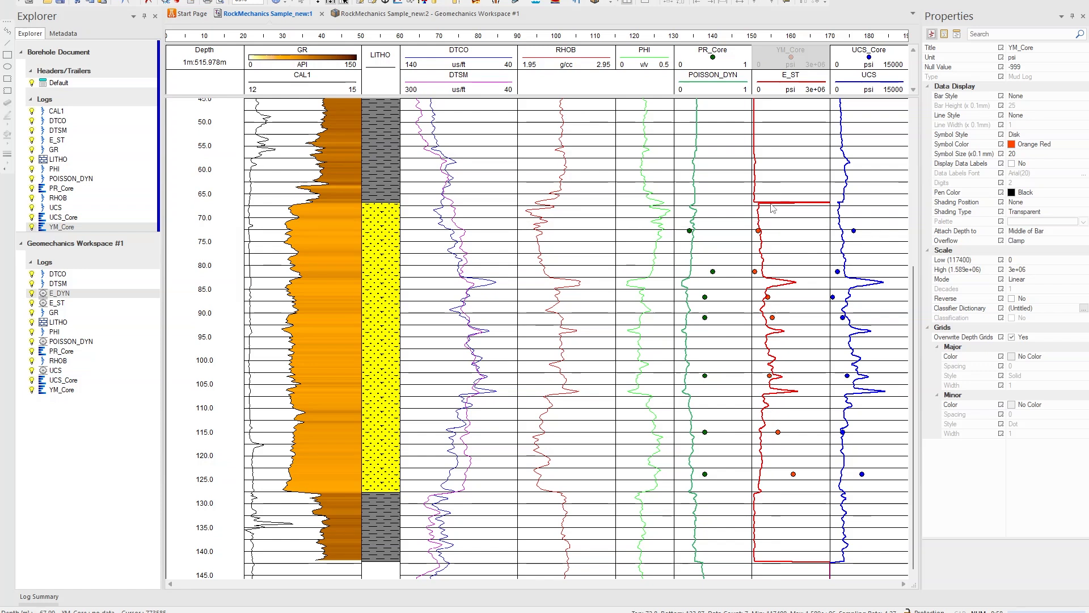